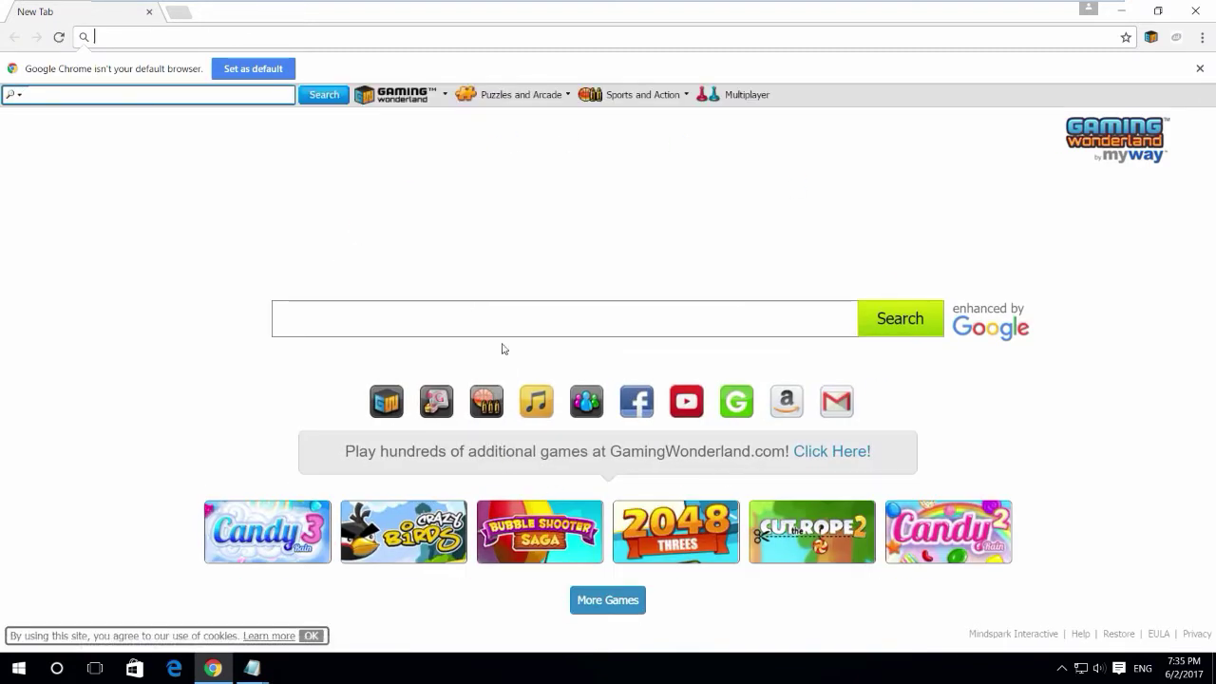
- Search the web for "dfsgsgsgs" from the new tab page, close the browser, and refresh the desktop
type("dfsgsgsgs")
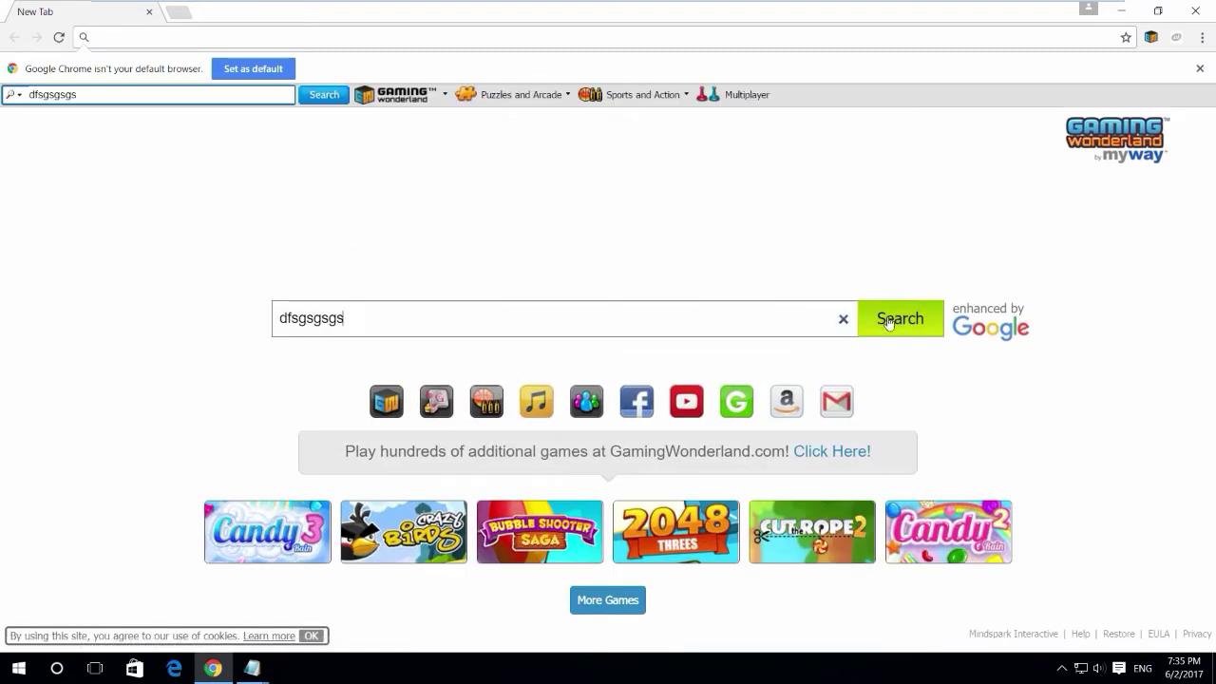
left_click(898, 319)
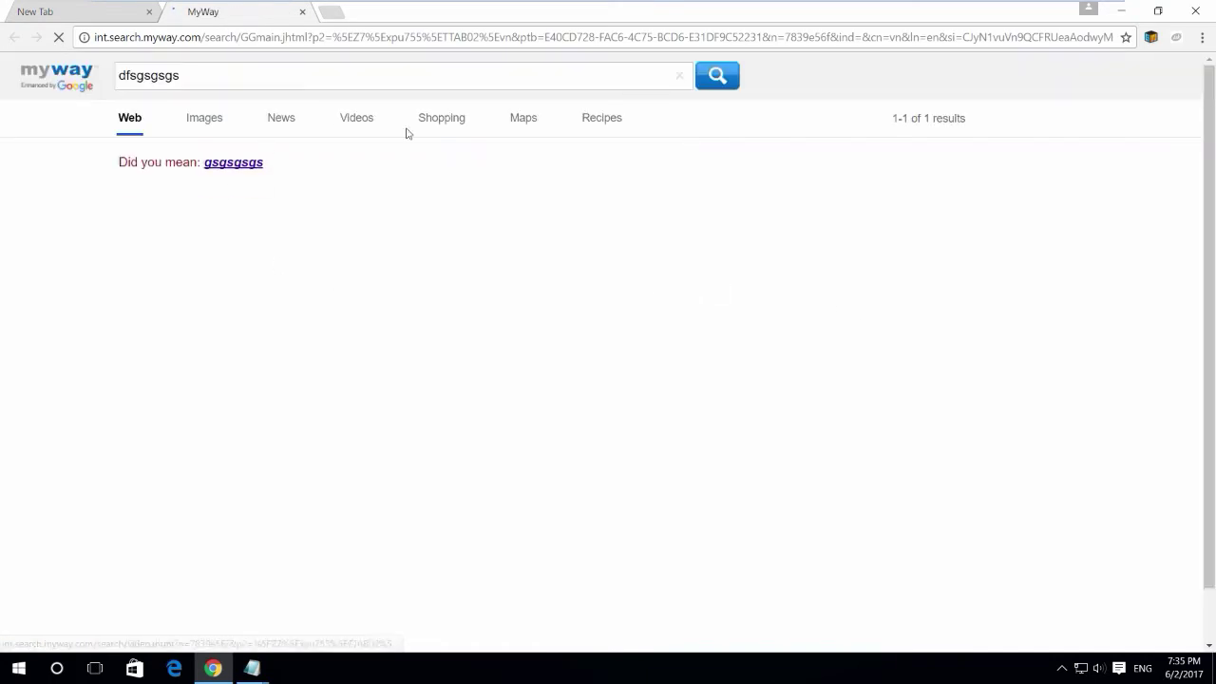
left_click(1195, 11)
right_click(249, 323)
left_click(289, 365)
- Review the New Text Document notes in Notepad, highlight the paragraph of item 2, and minimize the notes
mouse_move(252, 668)
left_click(220, 598)
scroll(582, 333, "down", 3)
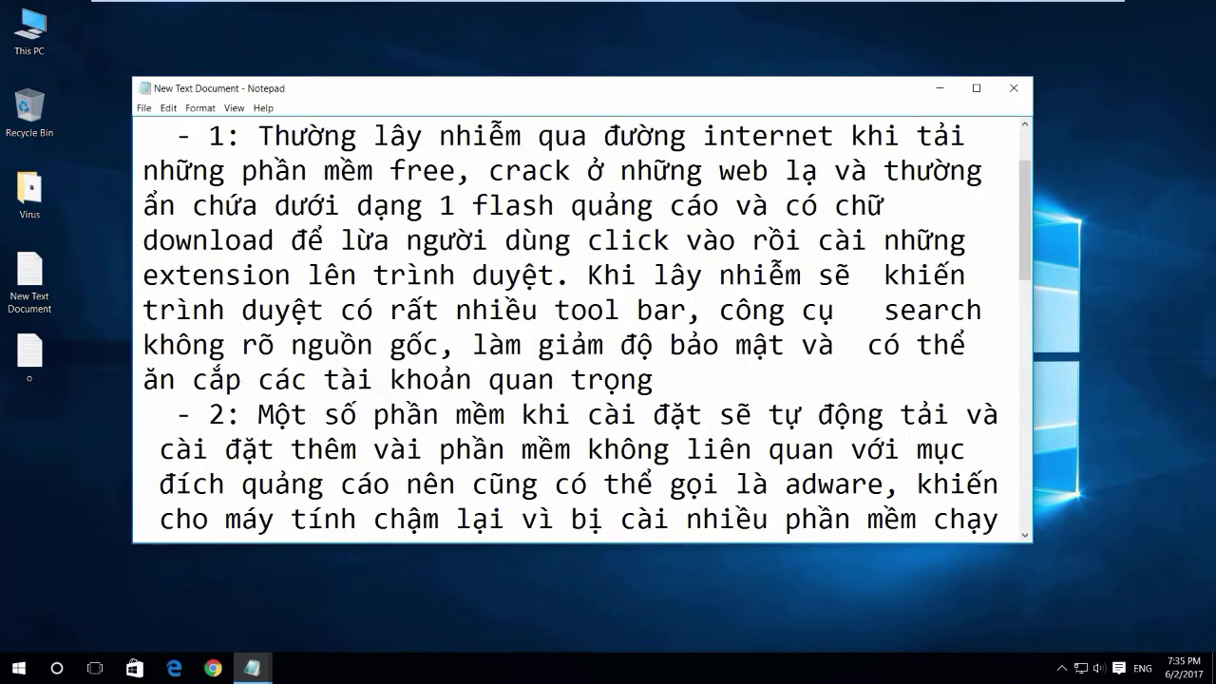
left_click_drag(239, 204, 1008, 344)
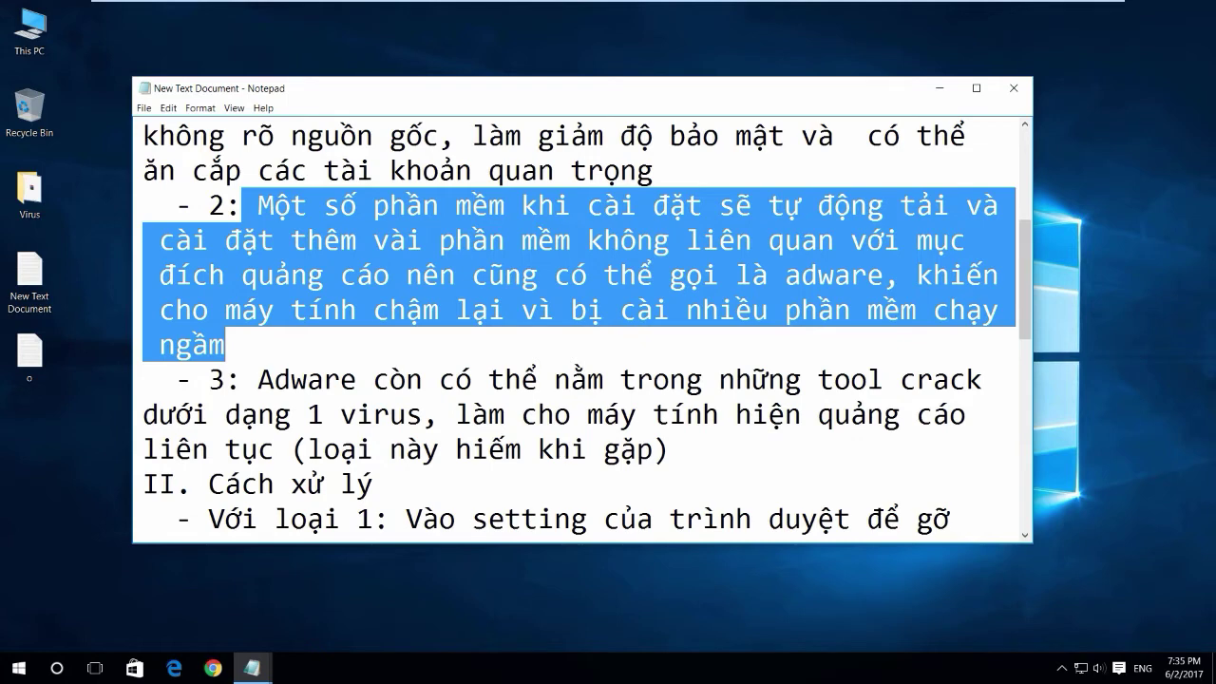
left_click(938, 89)
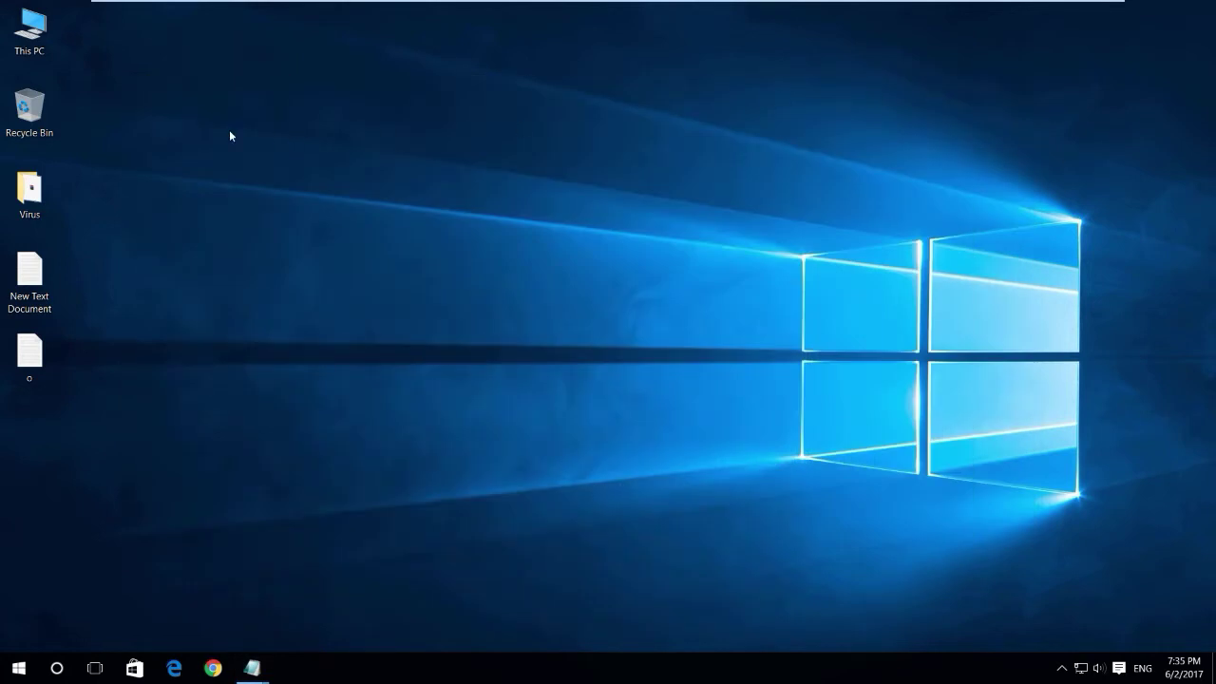
- Install PhotoScape V3.7 from PhotoScapeSetup_V3-7 in the Downloads folder, and close the web page and program it opens
double_click(29, 38)
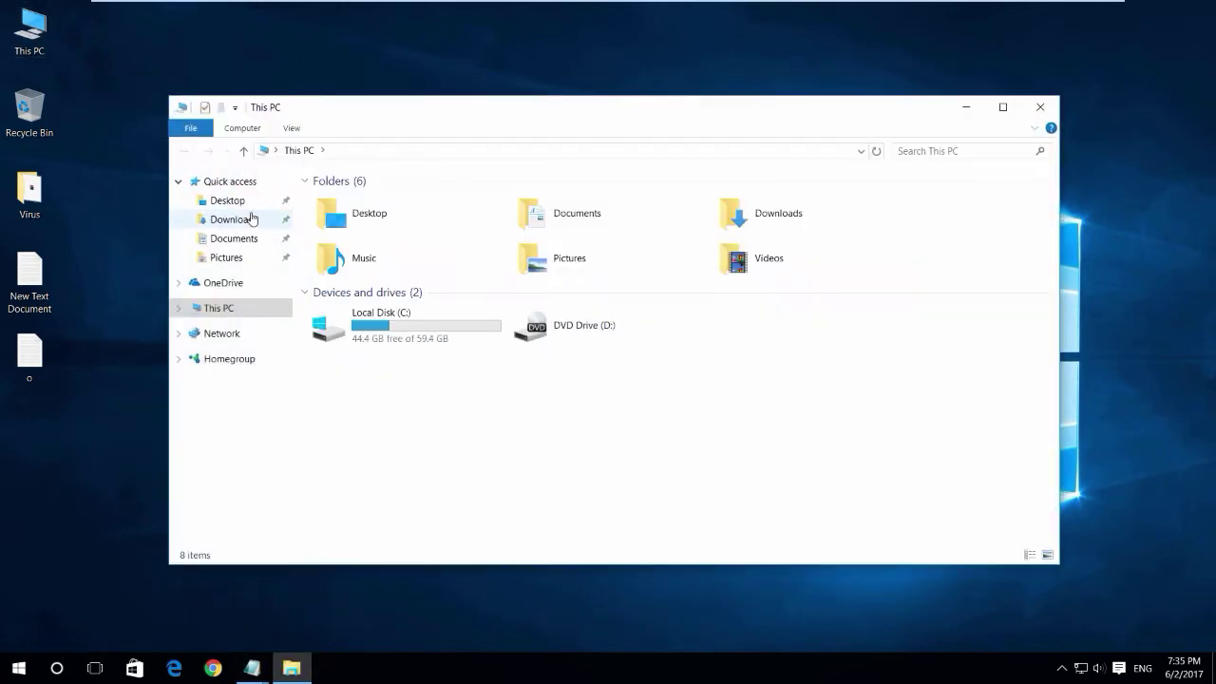
left_click(252, 219)
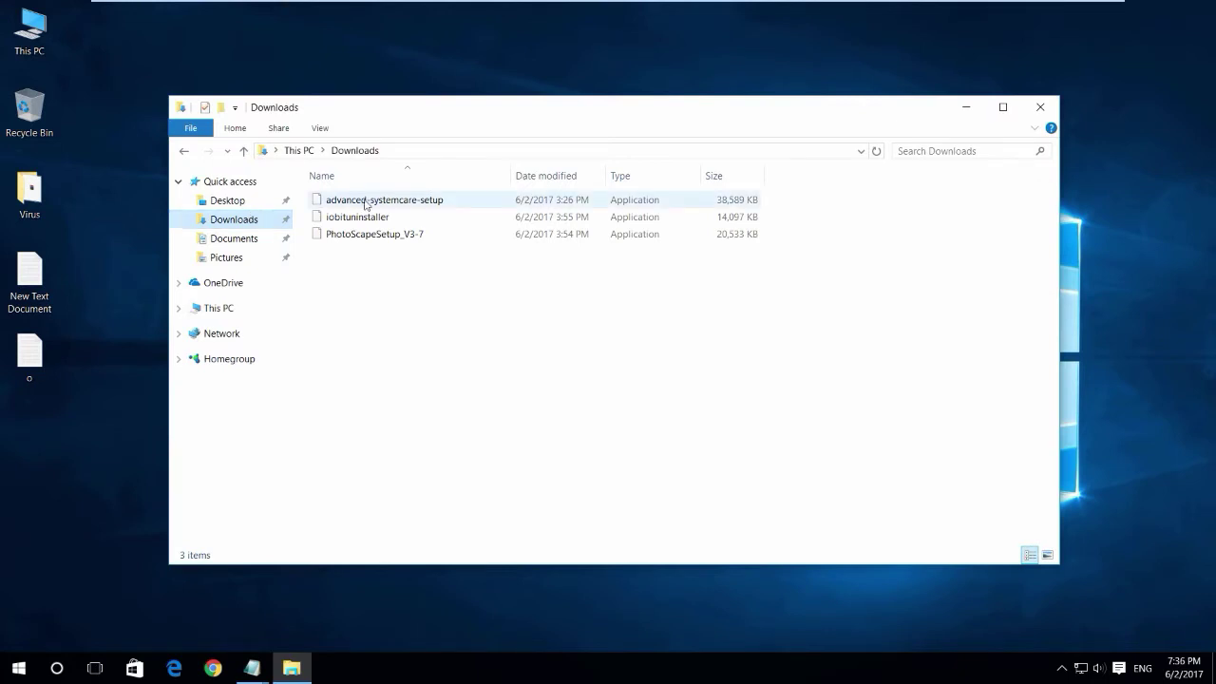
double_click(397, 235)
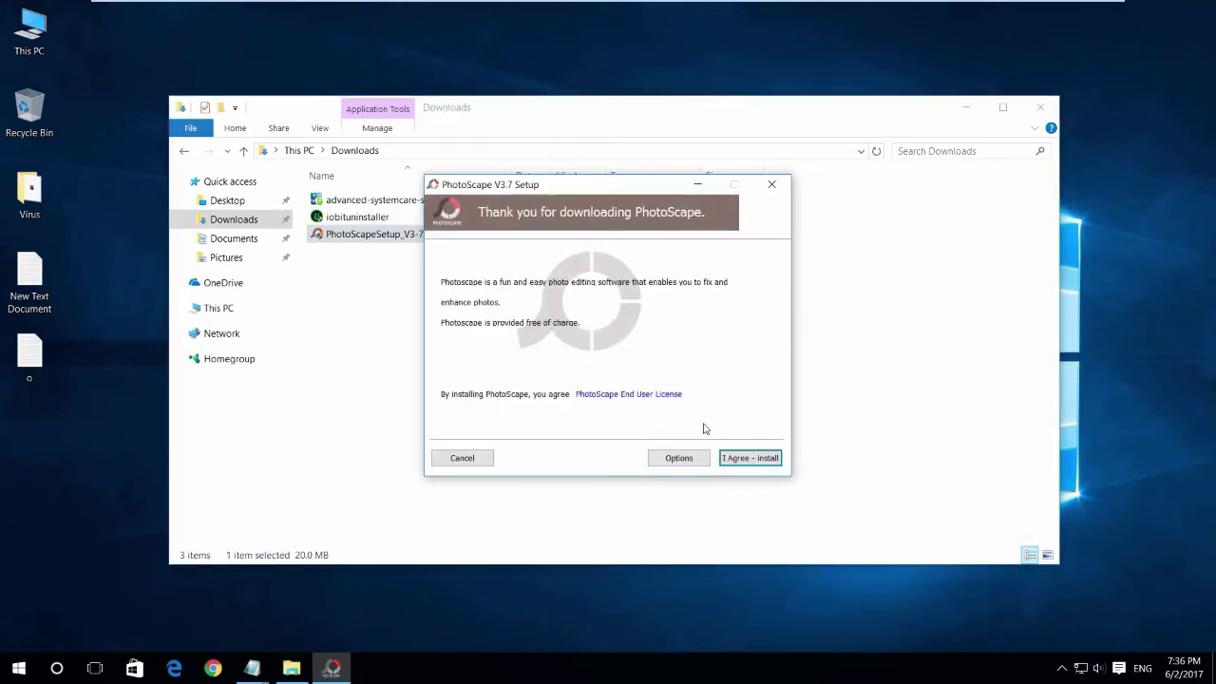
left_click(748, 457)
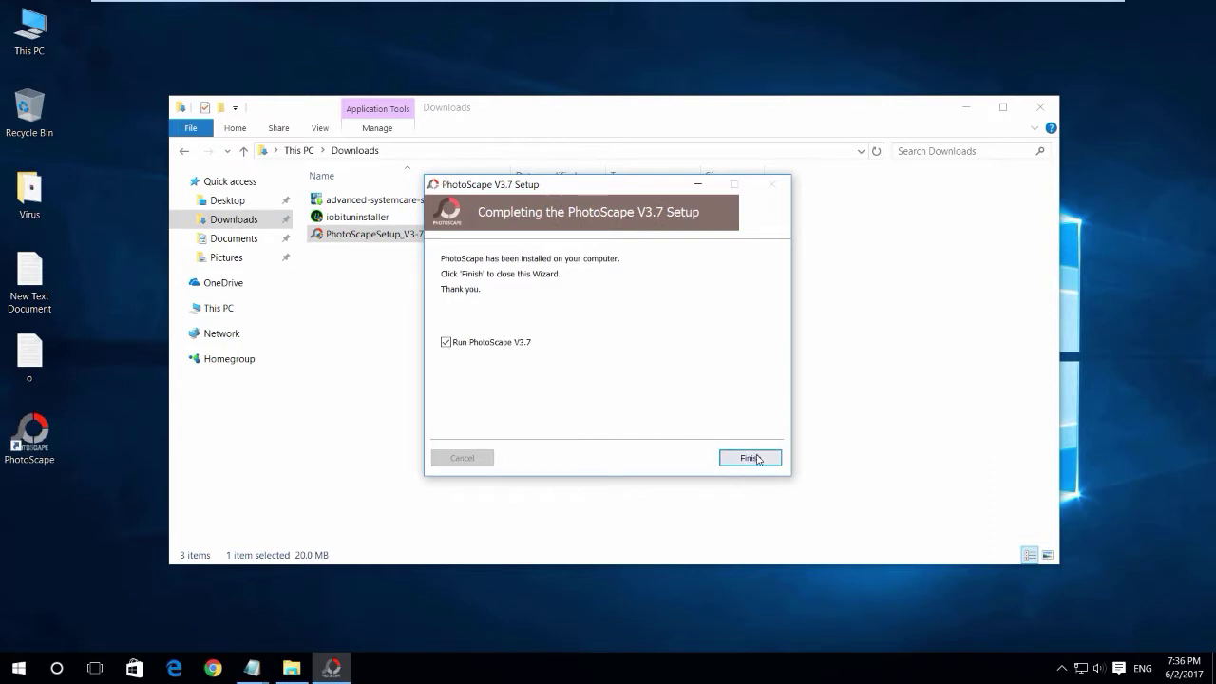
left_click(751, 458)
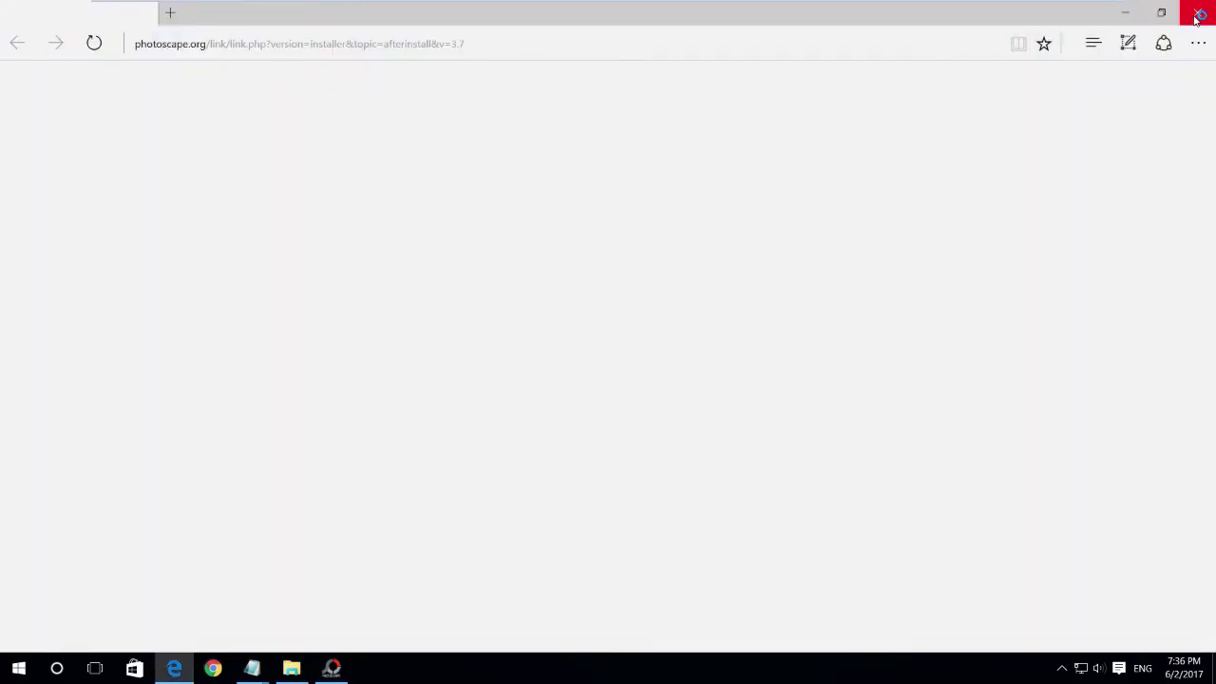
left_click(1196, 16)
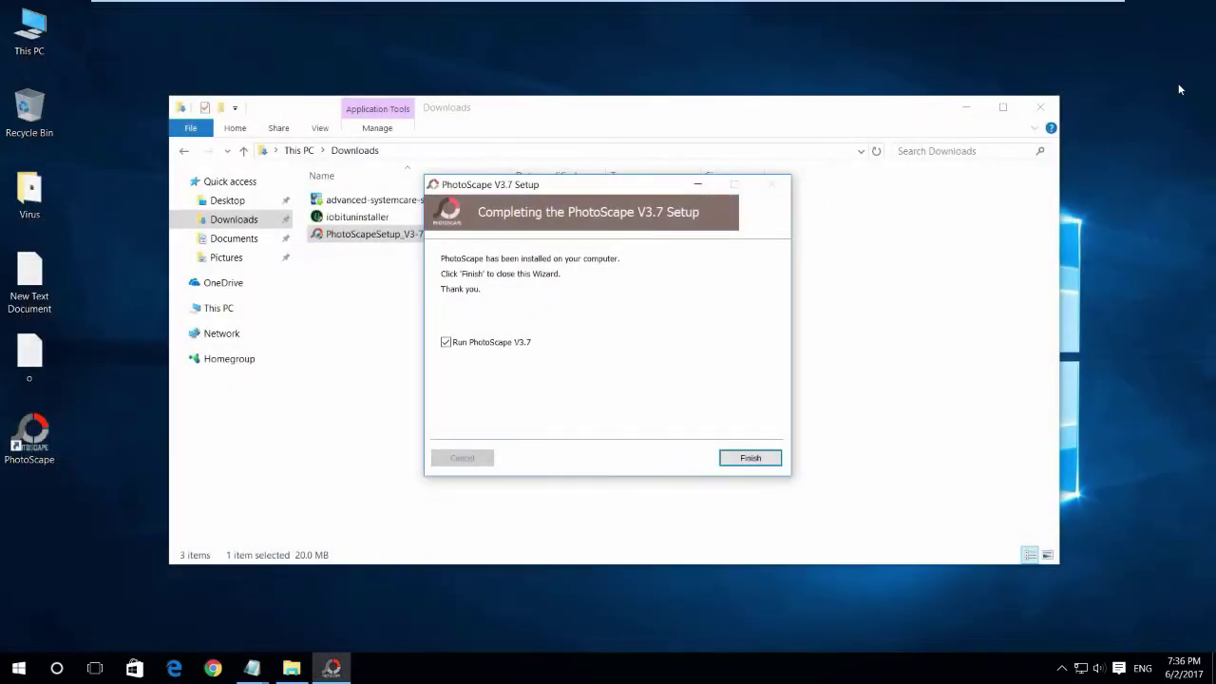
left_click(749, 457)
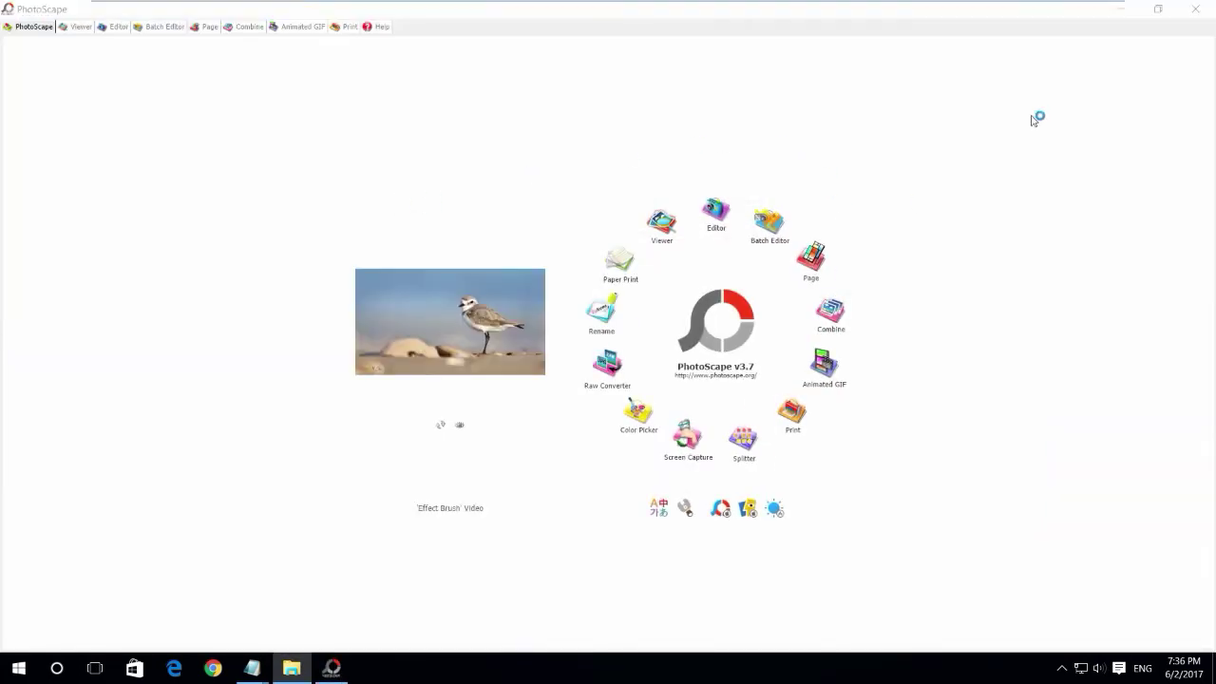
left_click(1188, 11)
- Install Advanced SystemCare from advanced-systemcare-setup with Driver Booster Free included, skip the newsletter subscription, and close the remaining windows
double_click(404, 200)
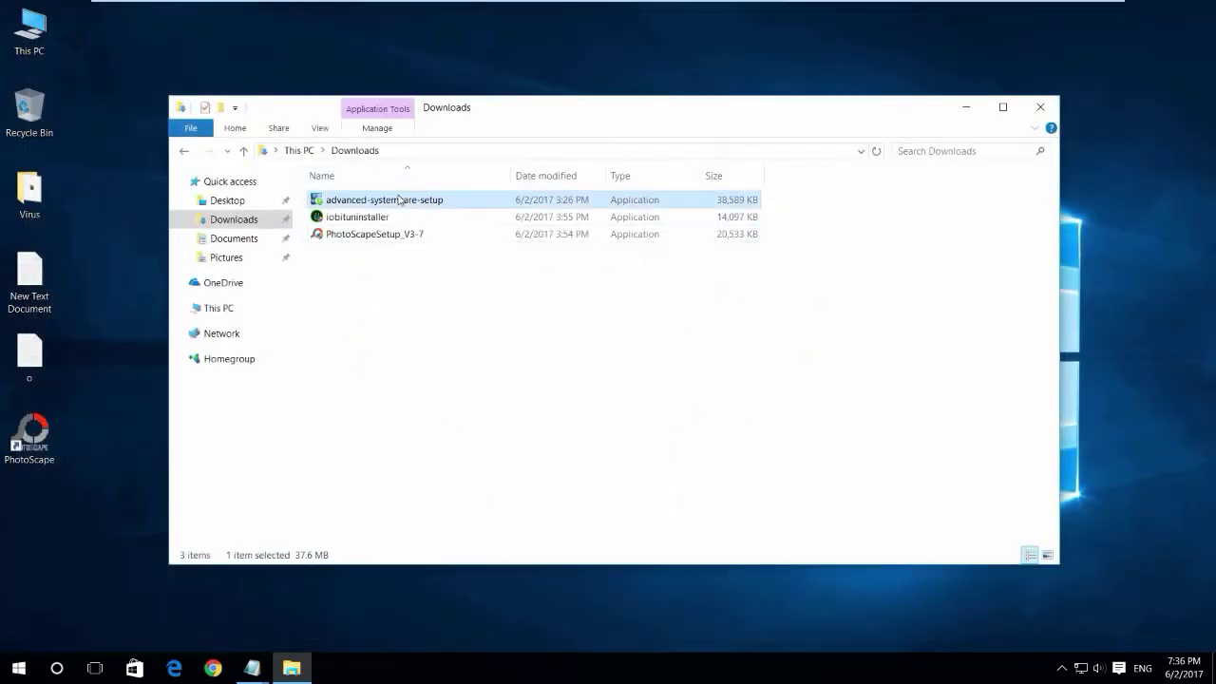
left_click(652, 352)
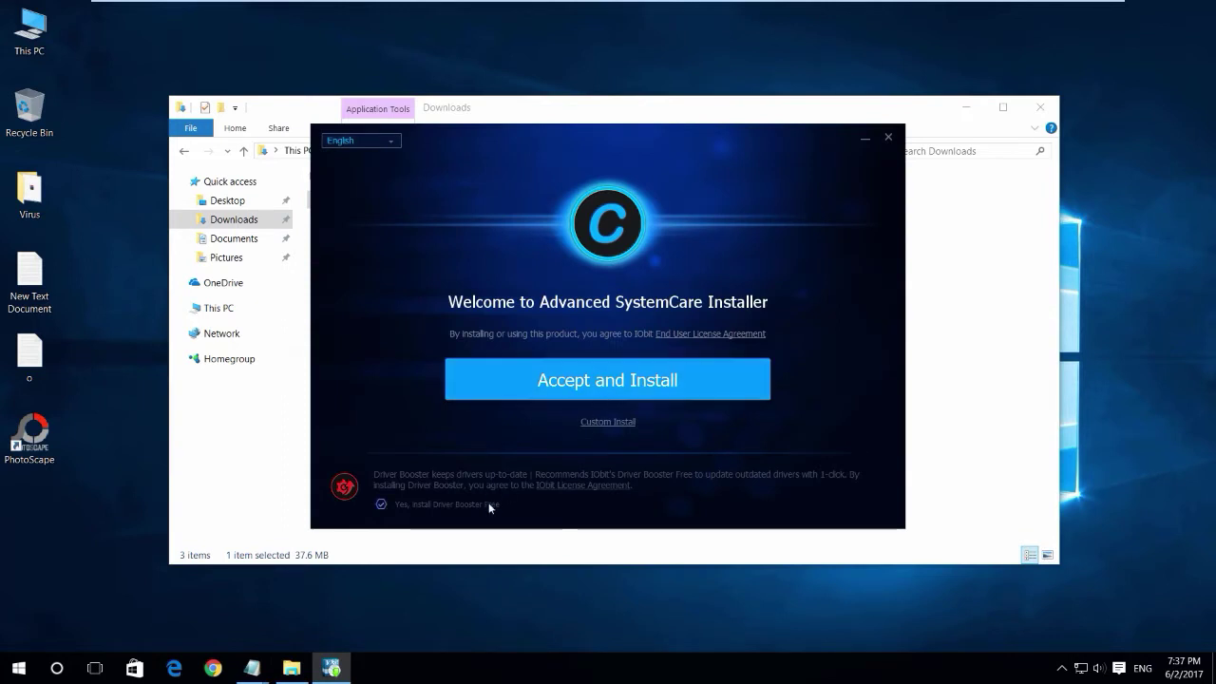
left_click(623, 377)
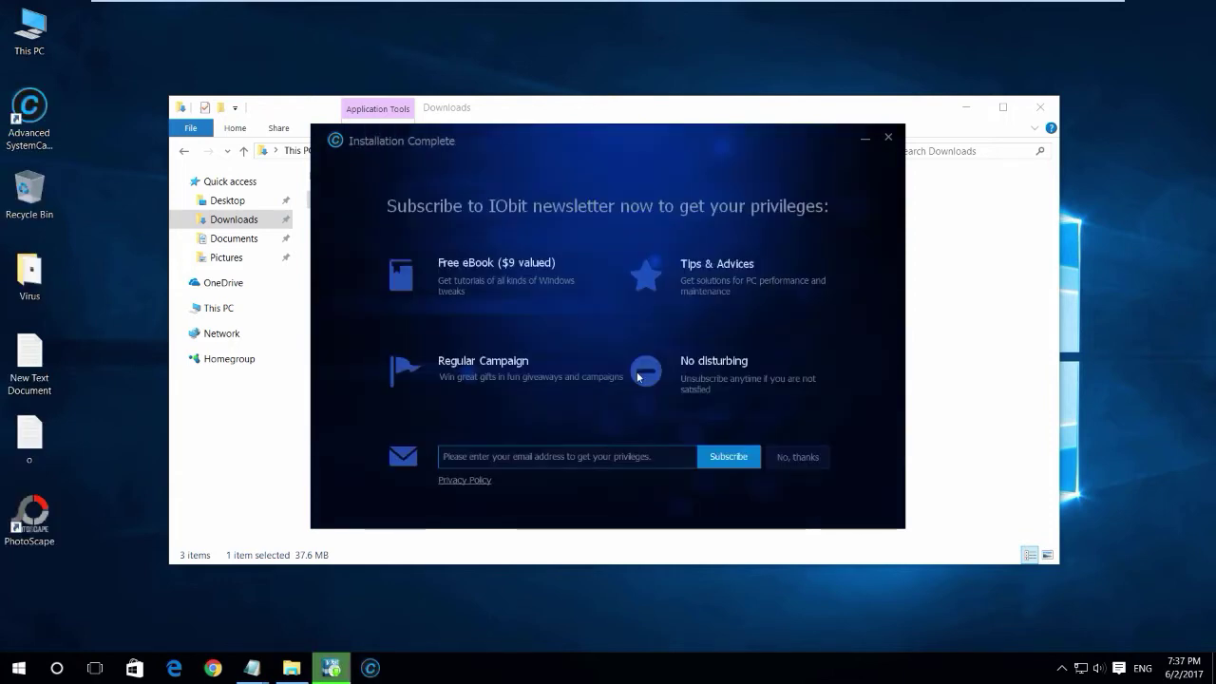
left_click(885, 139)
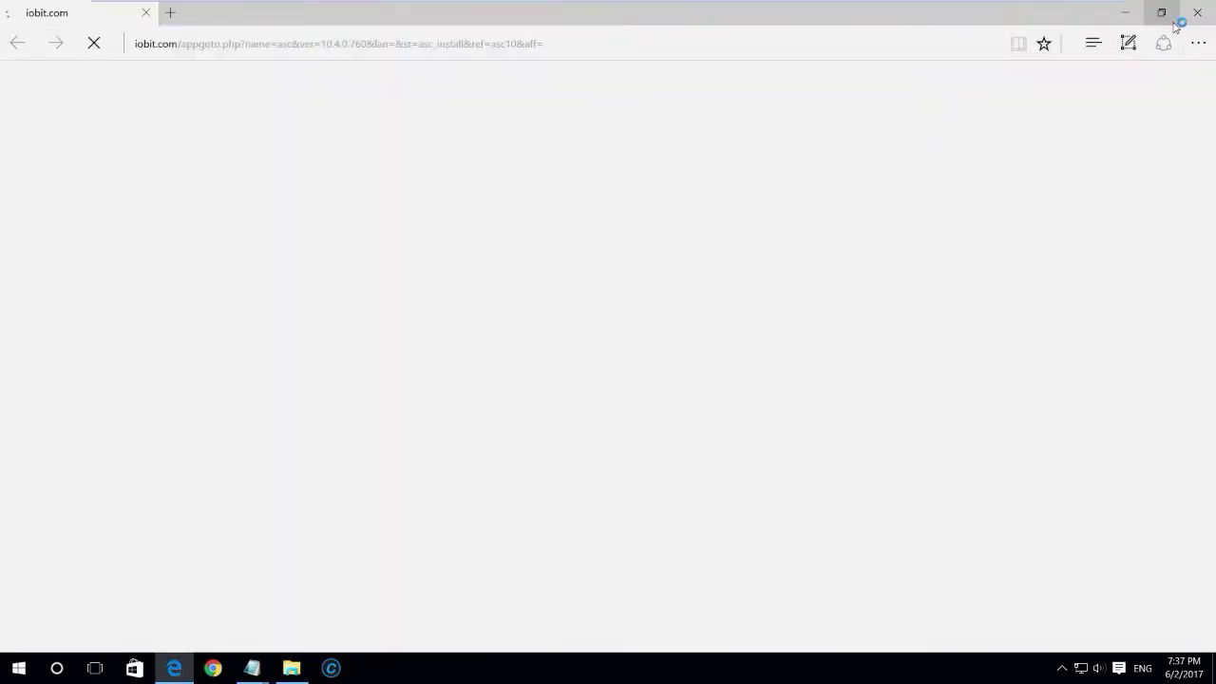
left_click(1196, 11)
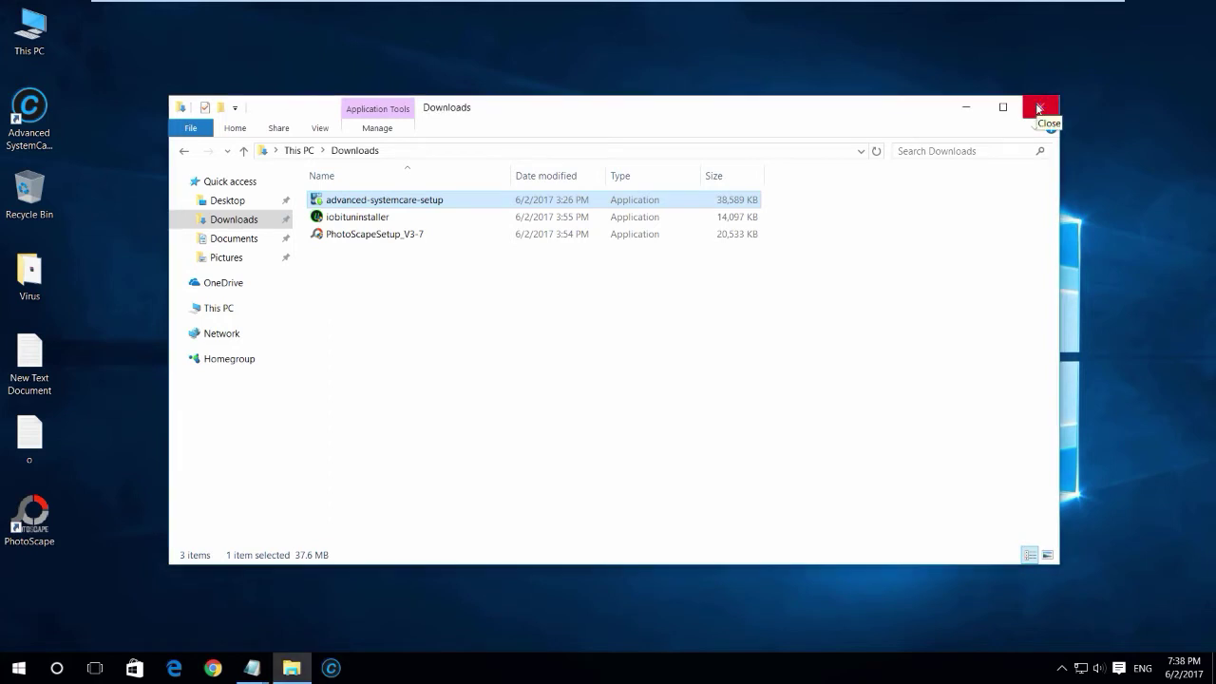
left_click(1041, 106)
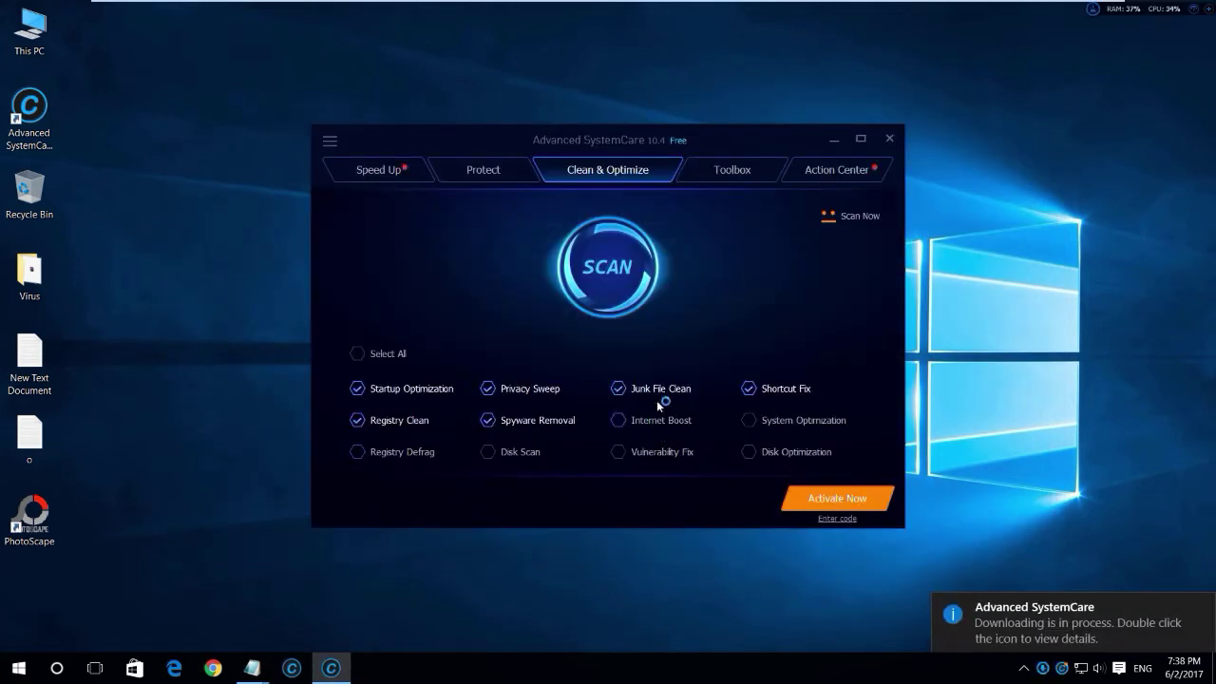
left_click(889, 138)
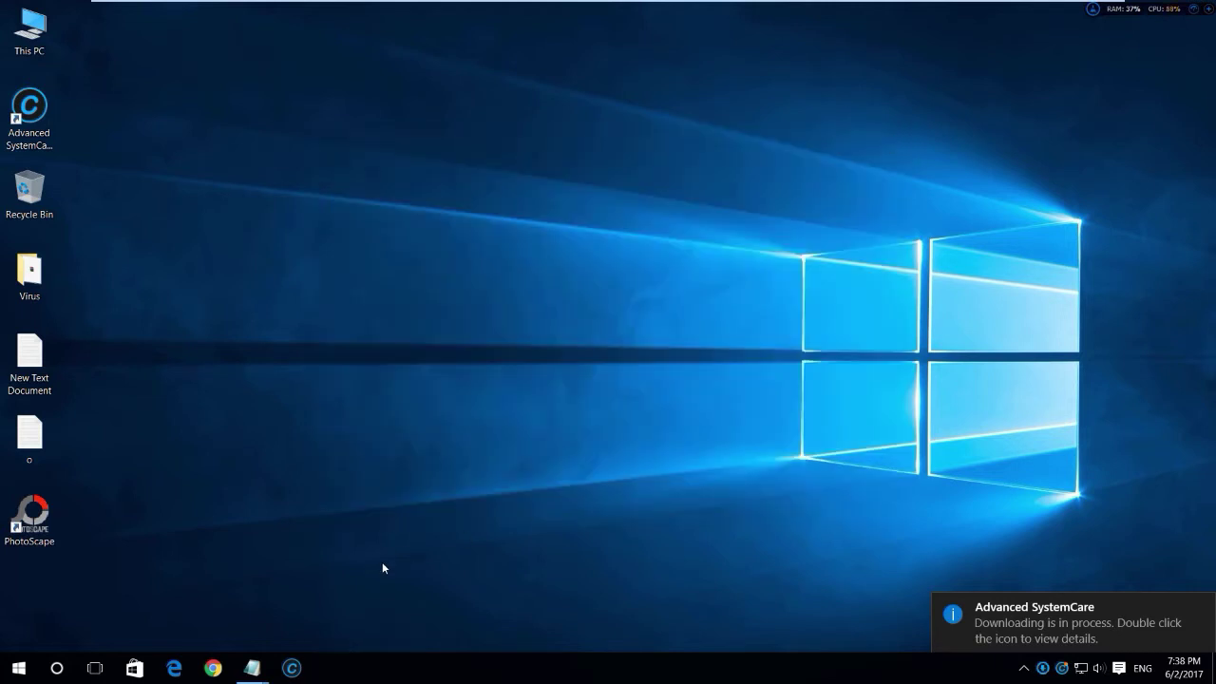
- Open the Programs and Features list in Control Panel
left_click(5, 673)
left_click(5, 672)
right_click(4, 673)
left_click(61, 526)
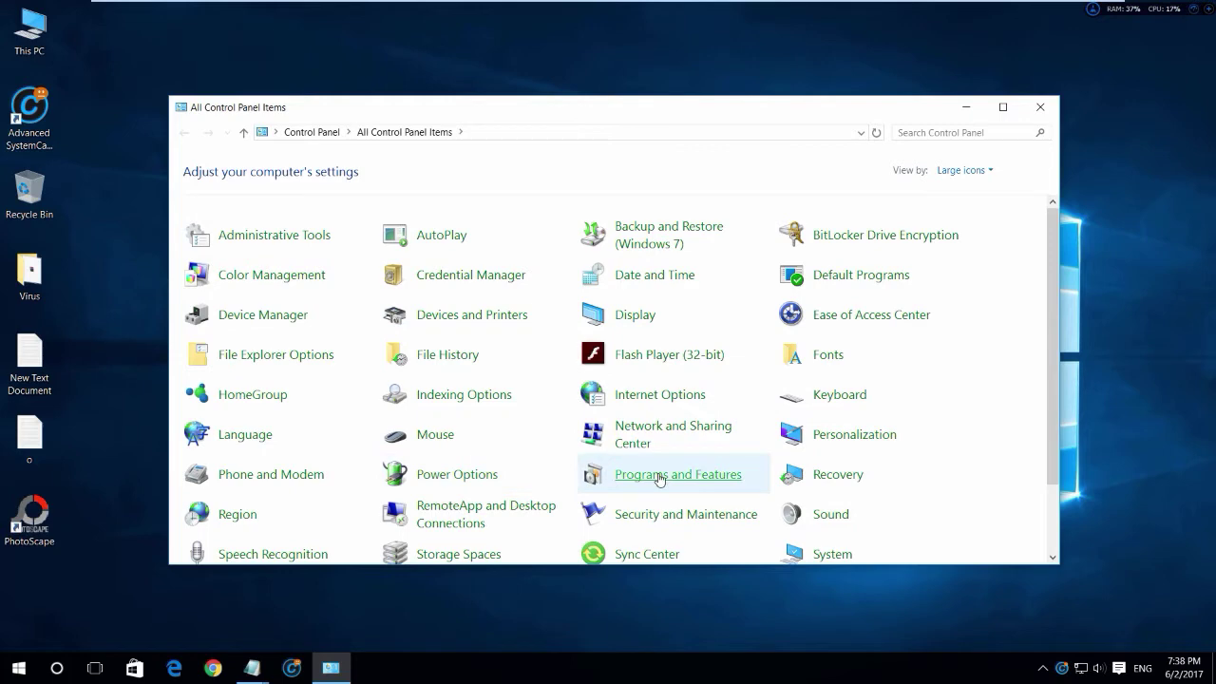
left_click(659, 475)
- Examine the installed programs for unwanted software, including Free YouTube Downloader, PC Optimizer Pro, PerfectDisk Professional, PhotoScape and RegClean Pro
left_click(413, 272)
left_click(413, 282)
left_click(425, 300)
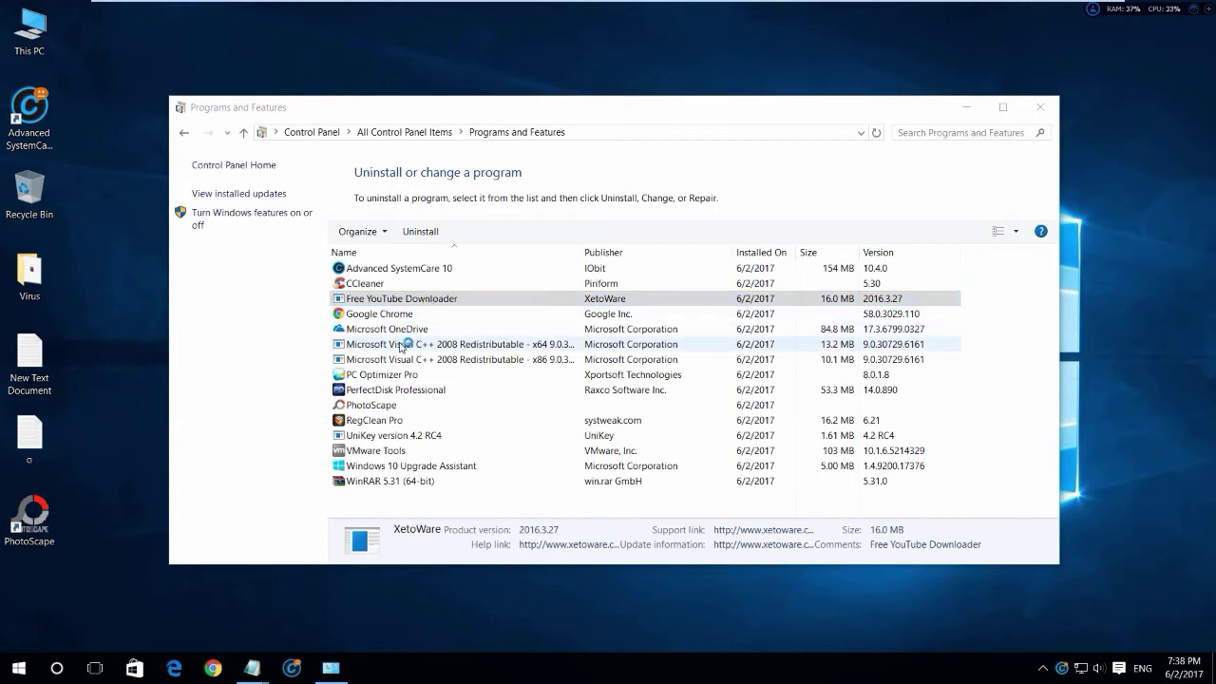
left_click(385, 376)
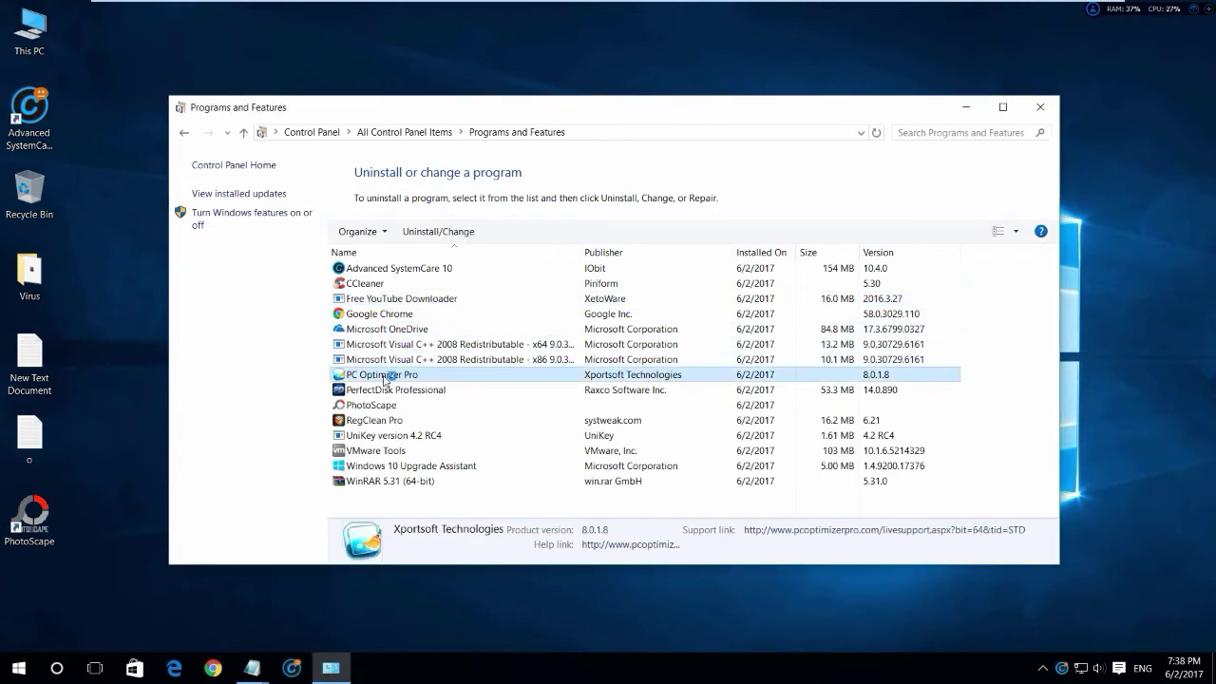
left_click(391, 393)
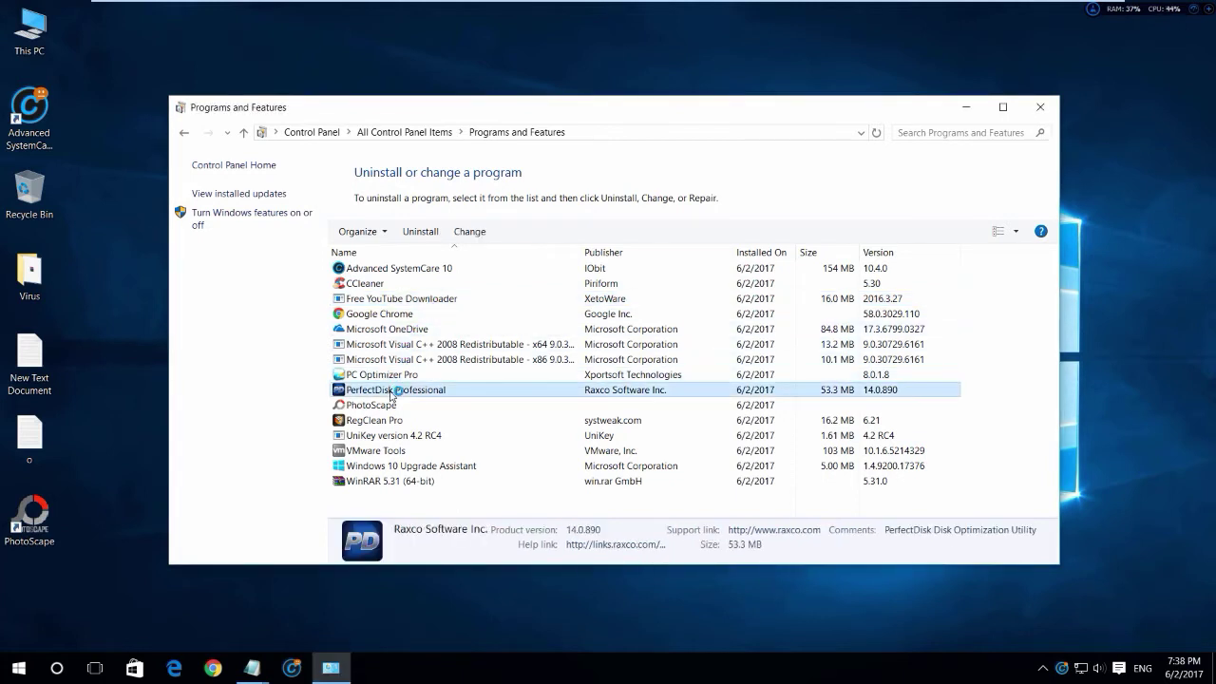
left_click(394, 406)
left_click(403, 421)
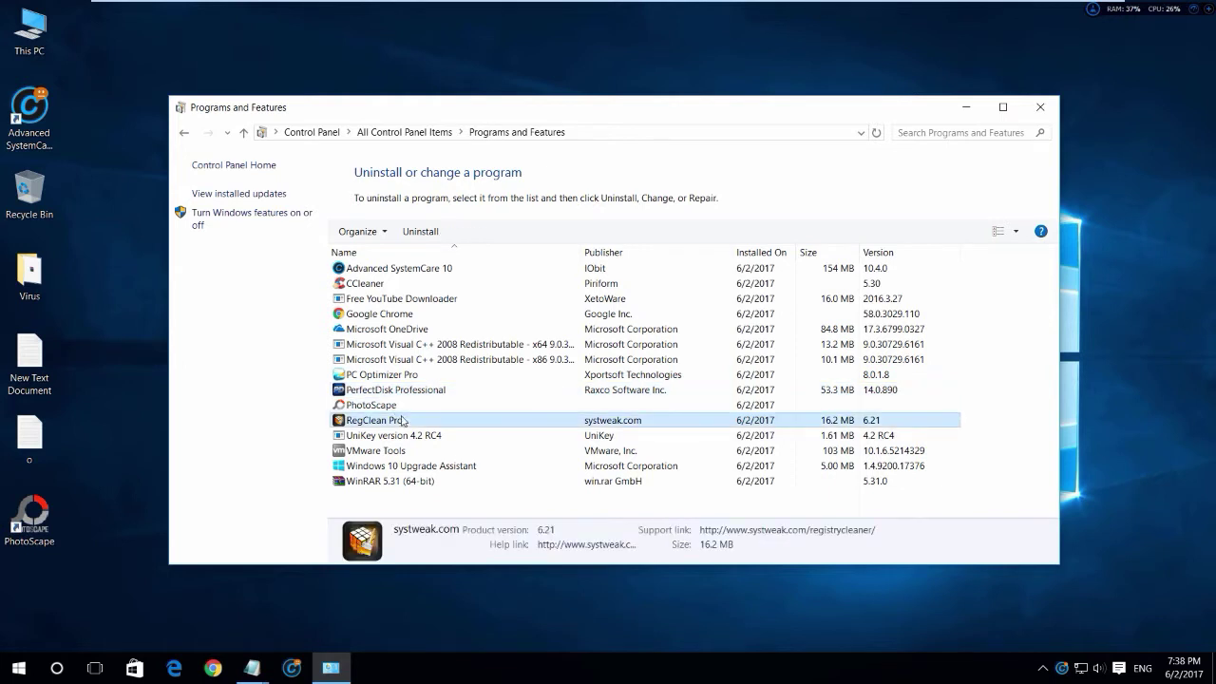
left_click(378, 407)
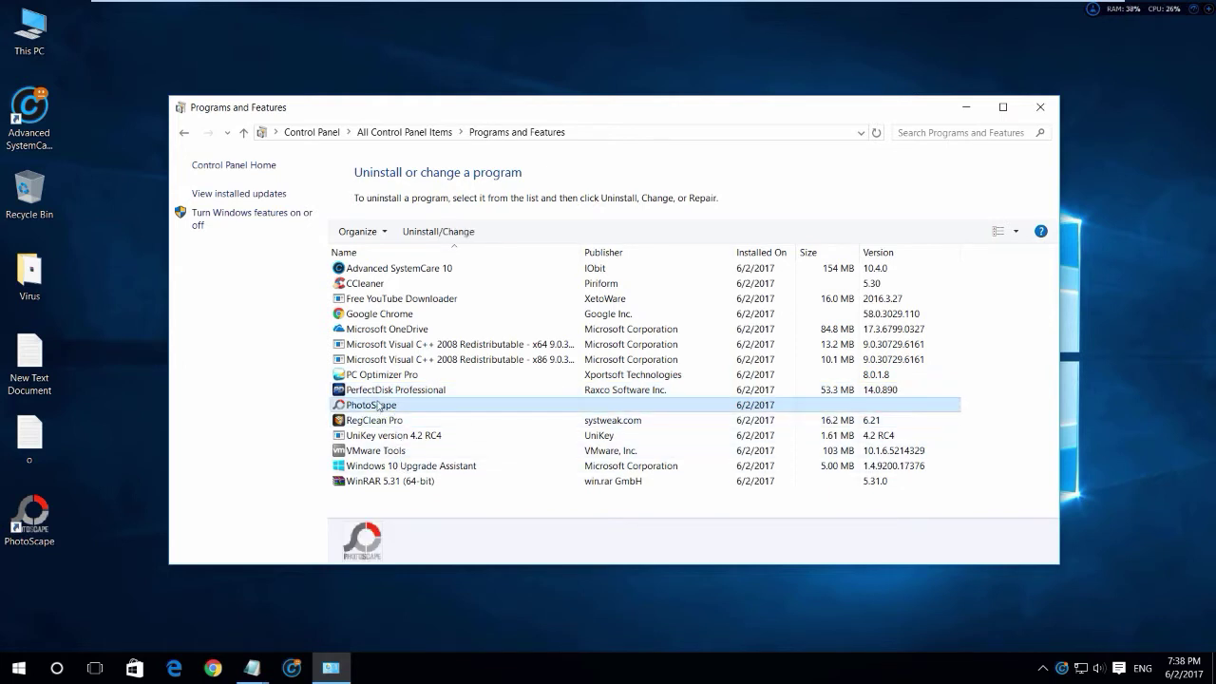
left_click(382, 391)
left_click(382, 376)
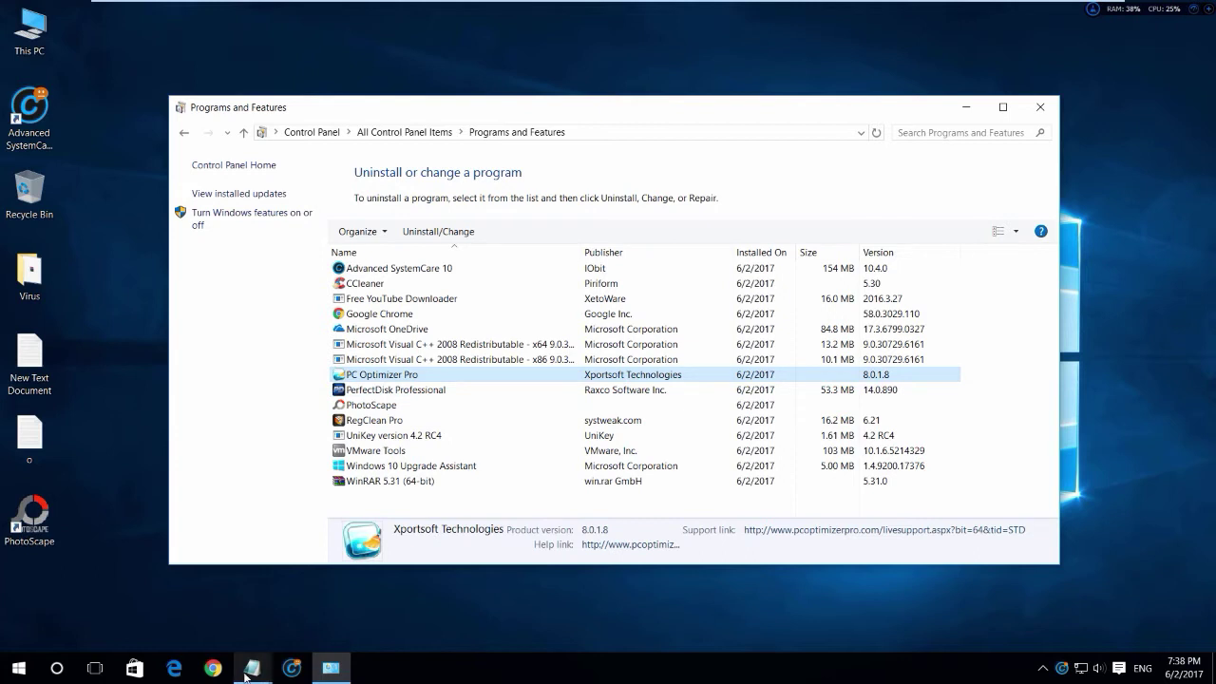
- Switch to the Notepad document "o" and delete all of its text
mouse_move(249, 671)
left_click(297, 600)
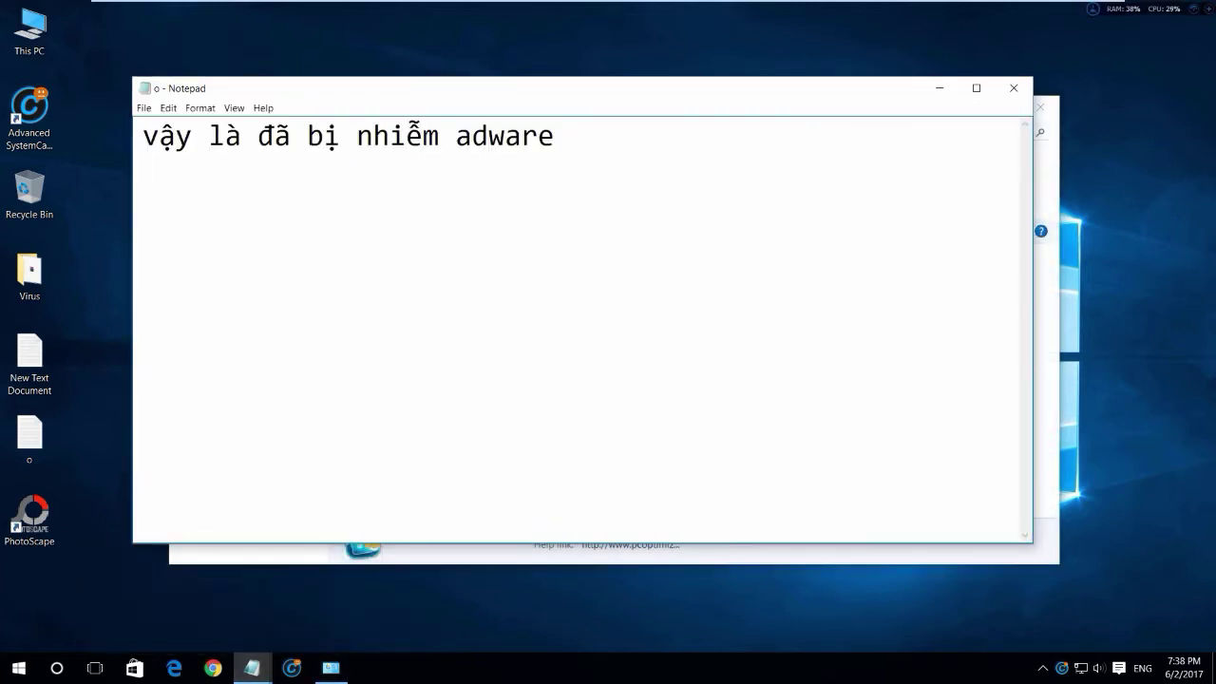
key("BackSpace")
key("BackSpace")
key("BackSpace")
key("BackSpace")
key("BackSpace")
key("BackSpace")
key("BackSpace")
key("BackSpace")
key("BackSpace")
key("BackSpace")
key("BackSpace")
key("BackSpace")
key("BackSpace")
key("BackSpace")
key("BackSpace")
key("BackSpace")
key("BackSpace")
key("BackSpace")
key("BackSpace")
key("BackSpace")
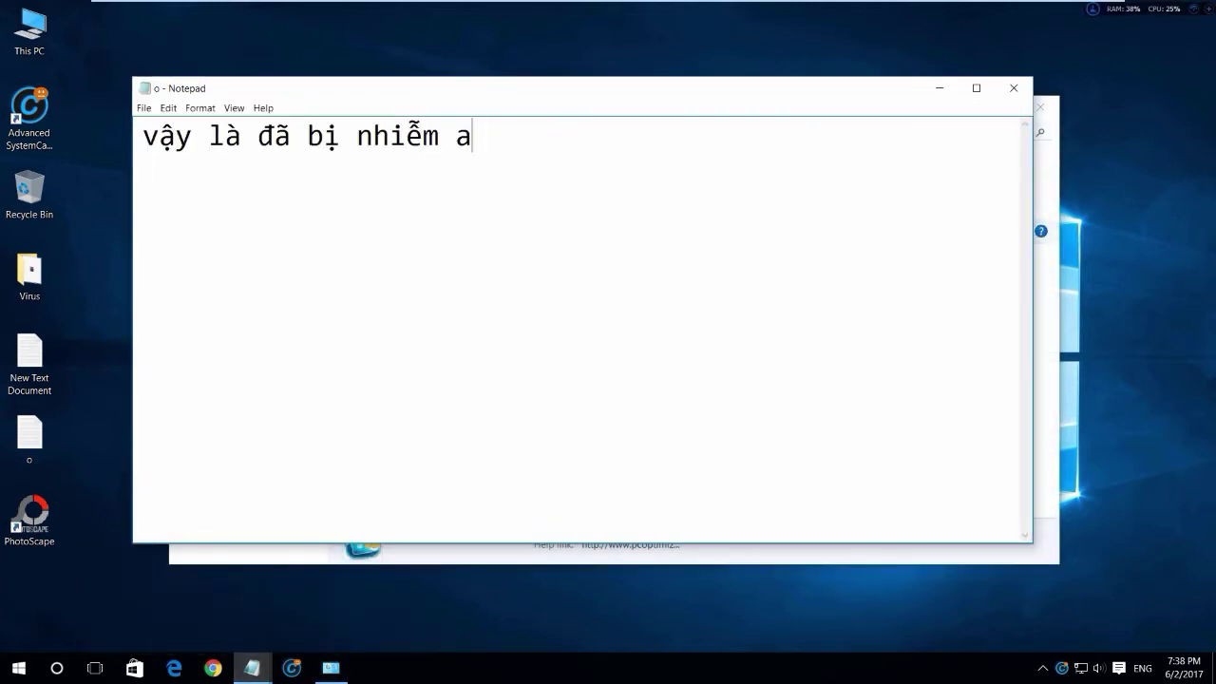
- Write "có thấy thấy, rất nhiều ứng dụng không rõ nguồn gốc đã được cài 1 cách nào đó" in the note, closing Driver Booster
type("cos thaays thaa")
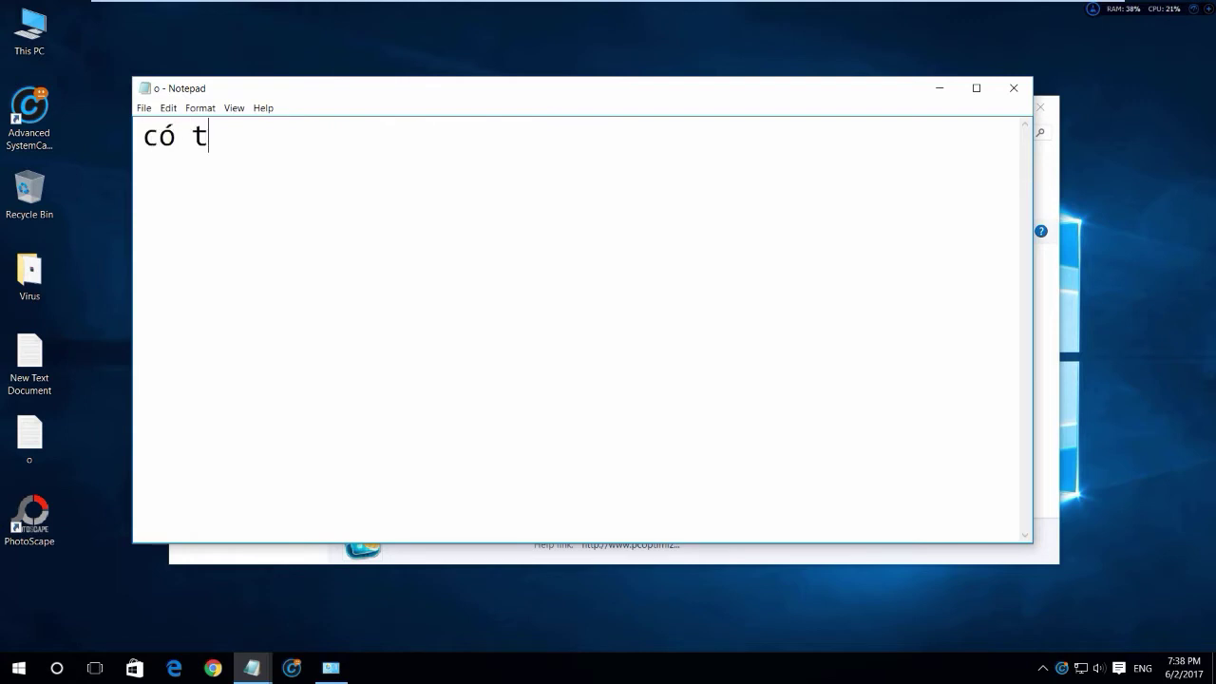
type("ys, raats ")
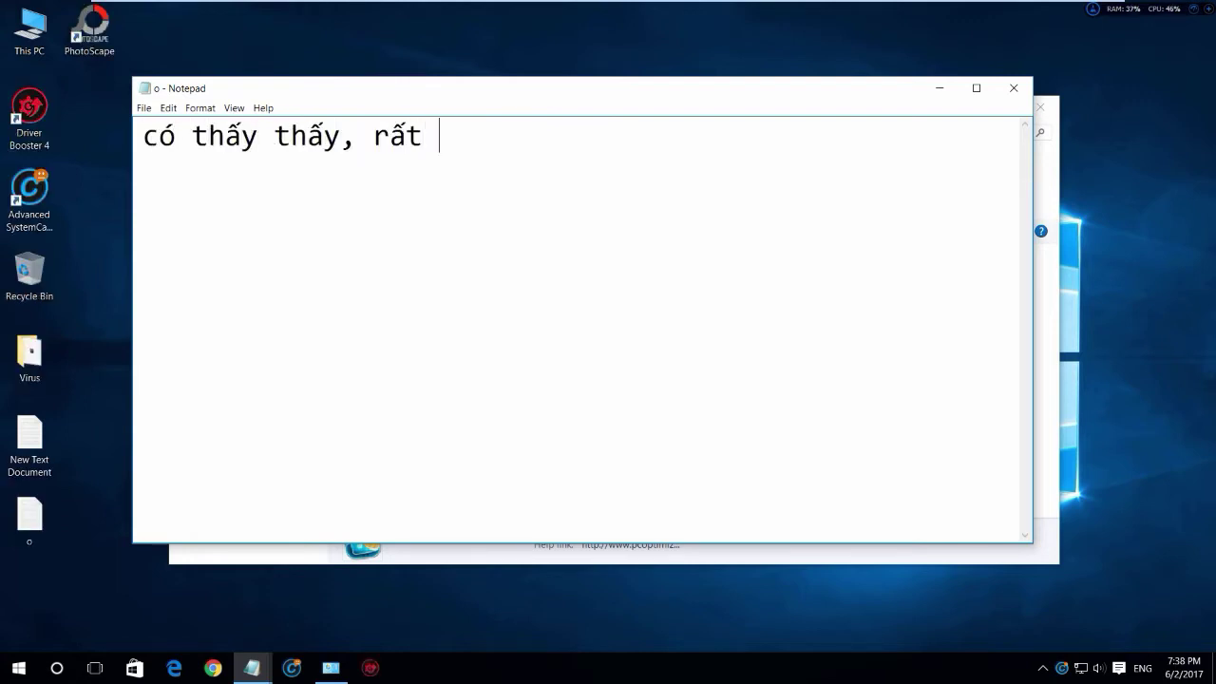
type("nhieeuf")
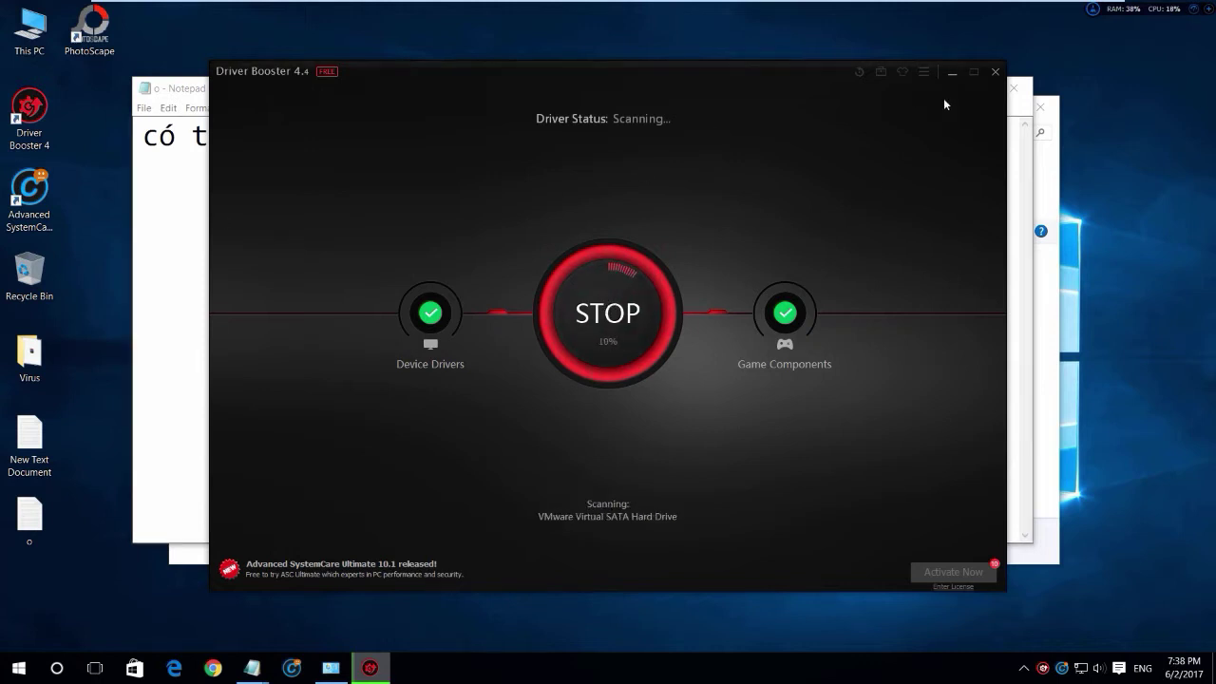
left_click(995, 73)
type("wngs dungj khoong rox ngu")
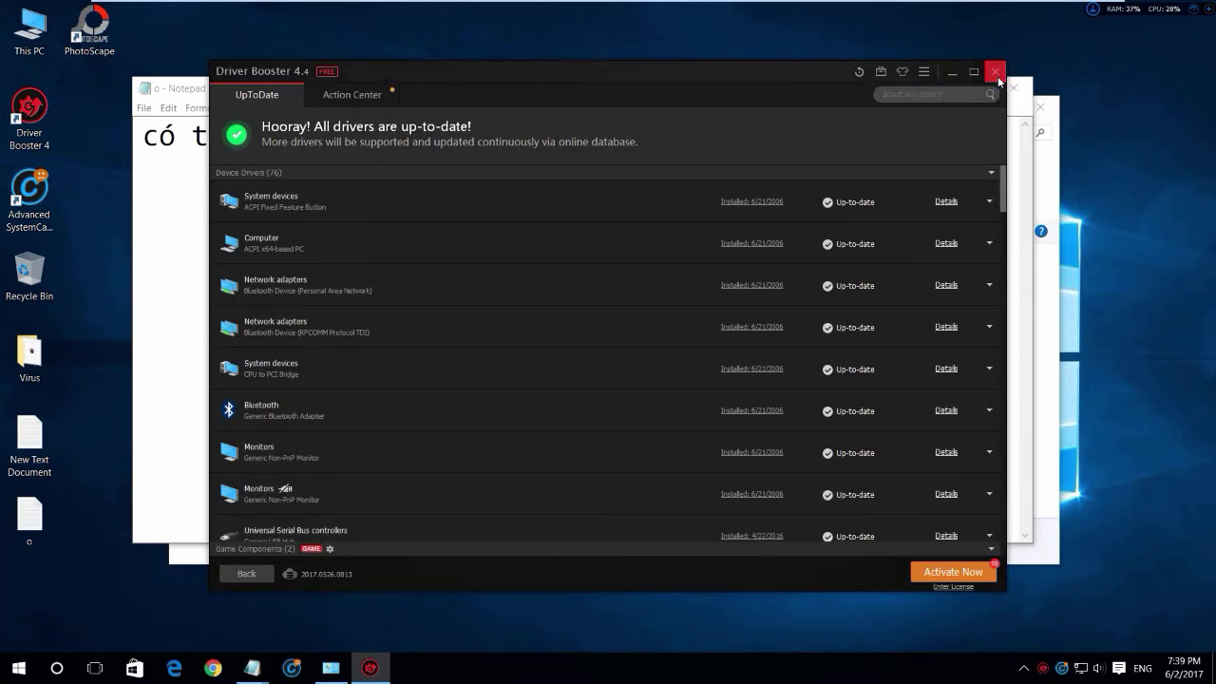
left_click(998, 80)
type("oonf goocs ddax d")
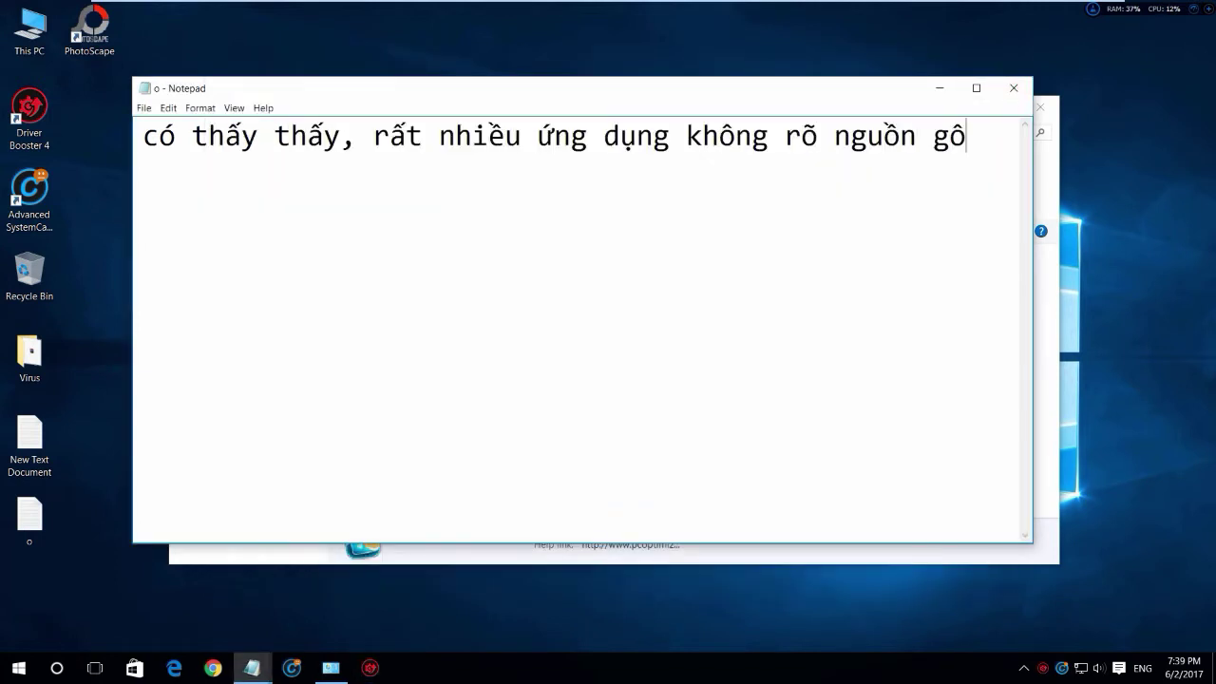
type("duowcj vaif")
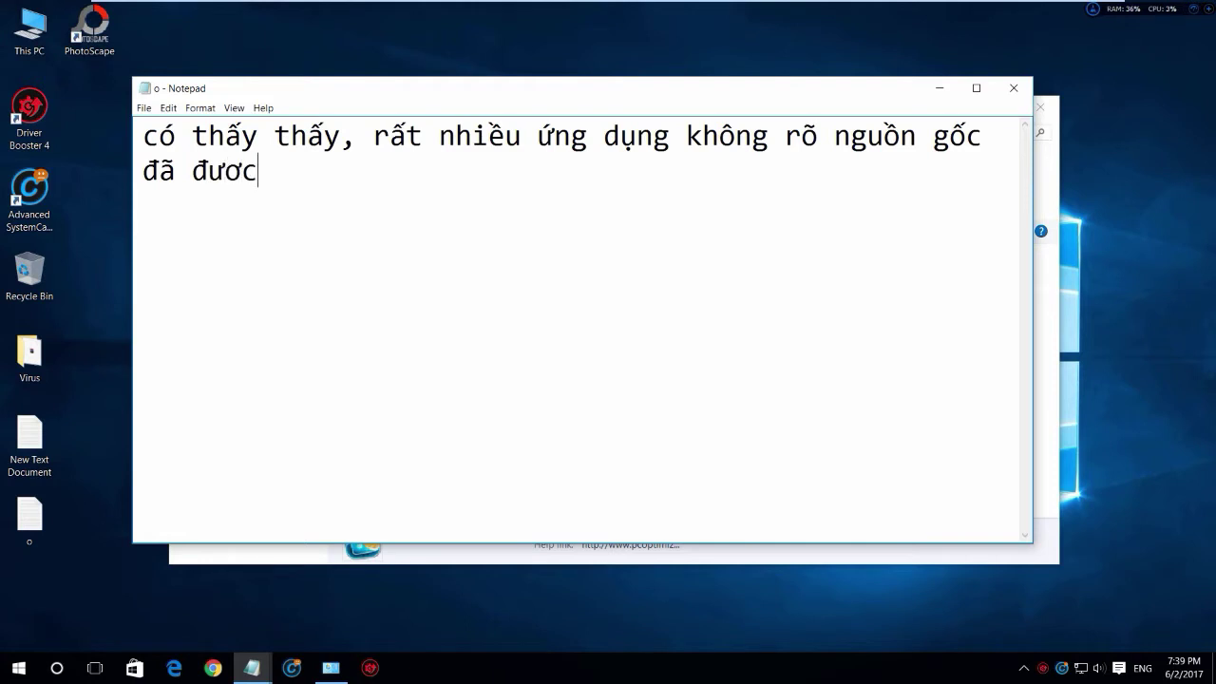
key("BackSpace")
key("BackSpace")
key("BackSpace")
type("caif 1 cachs naof ddos")
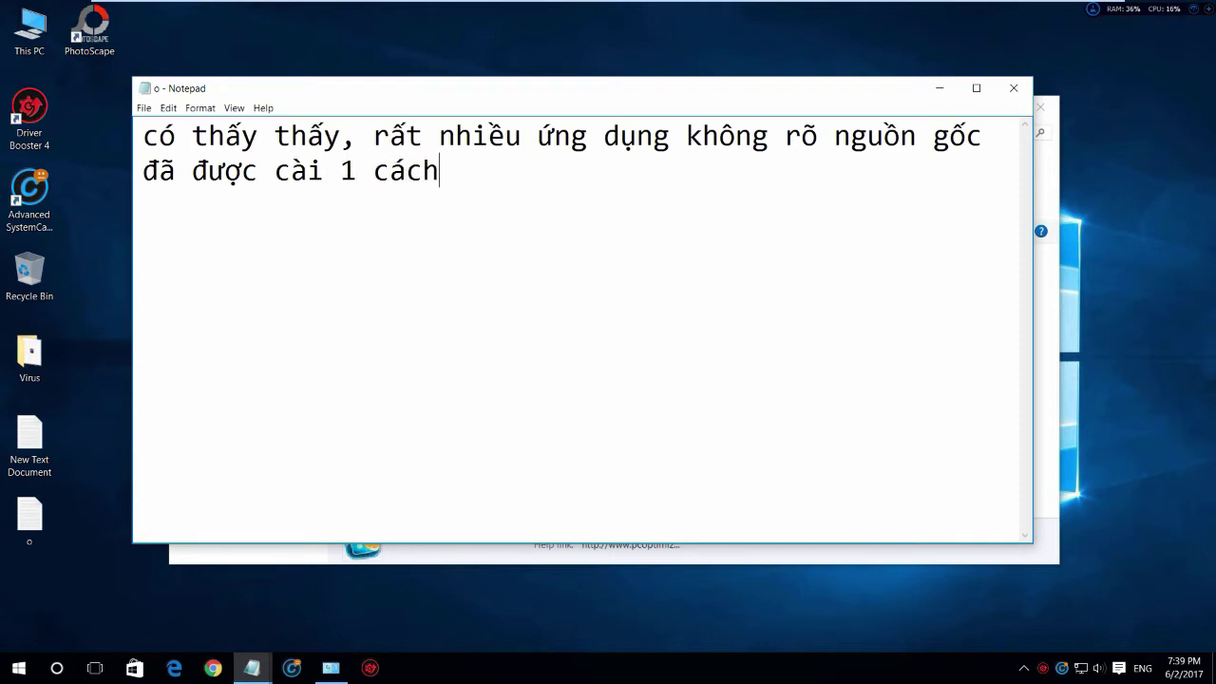
- Finish the sentence in the note "o" with "và gây nhiều bất tiện" and minimize the note
type("vaf gaay ")
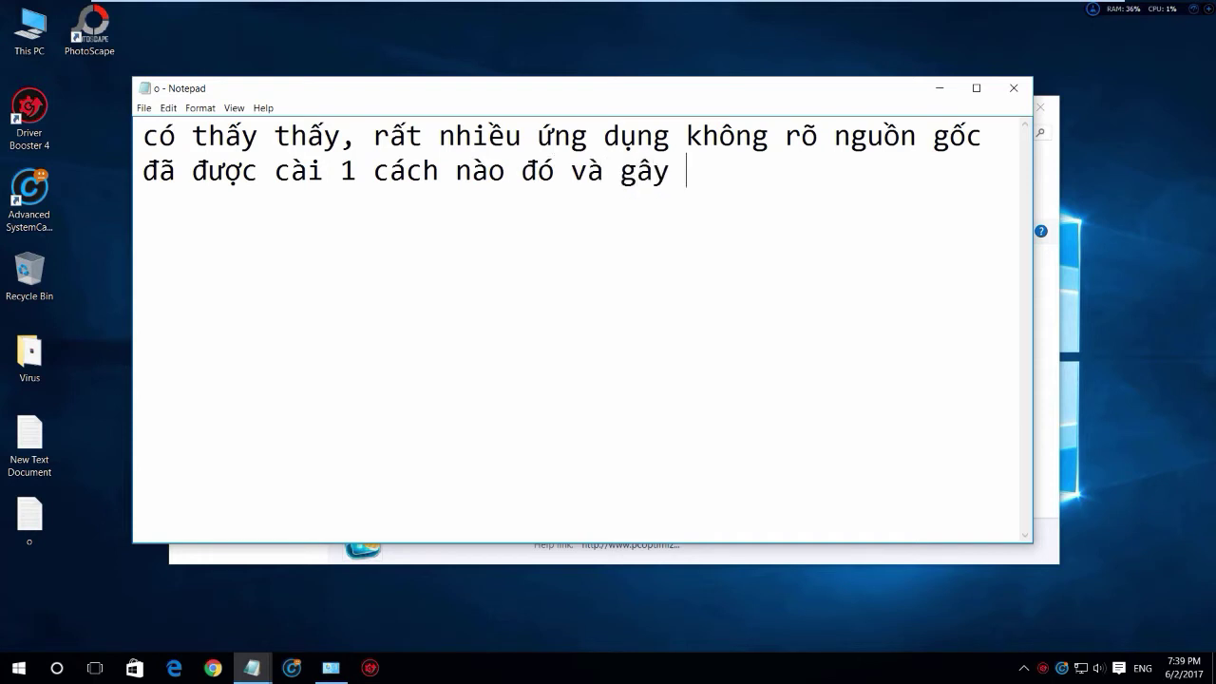
type("nhieeuf")
type(" b")
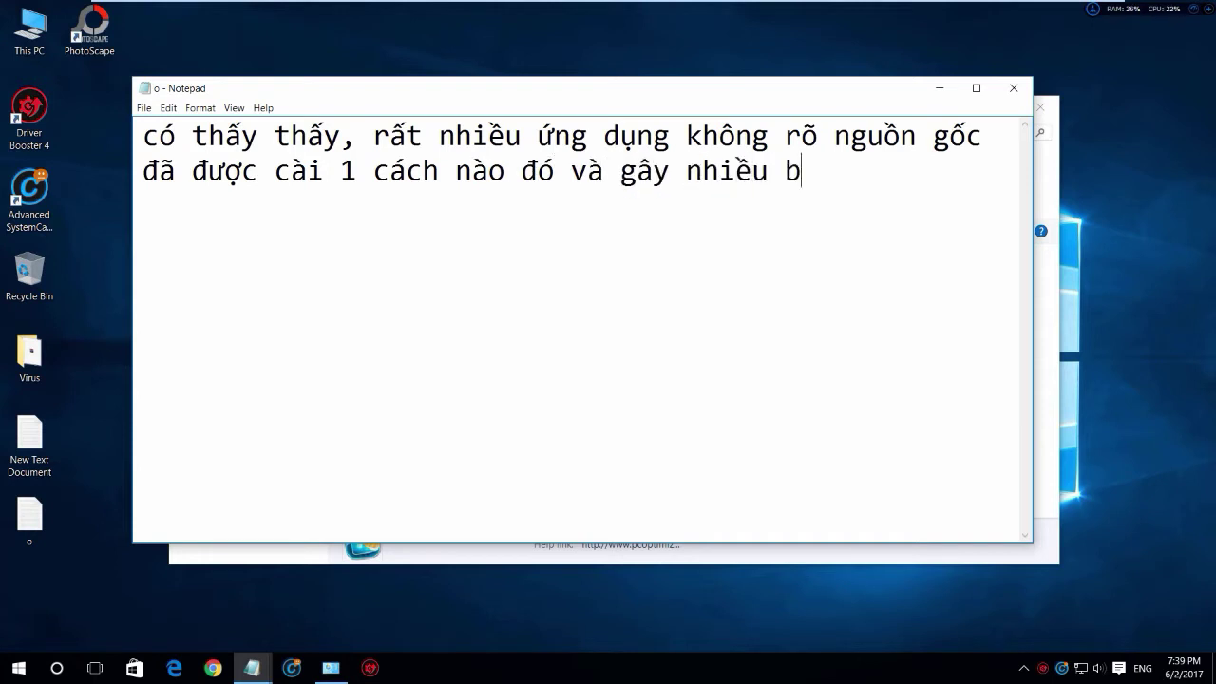
type("aast tieen")
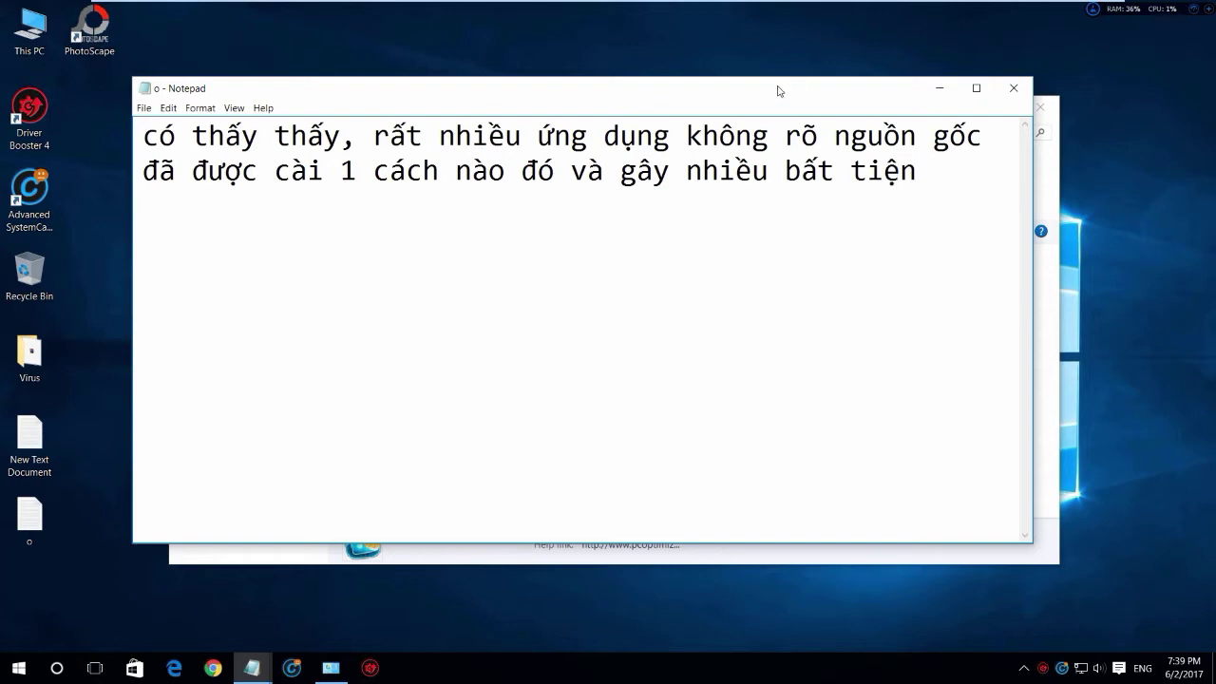
left_click(939, 88)
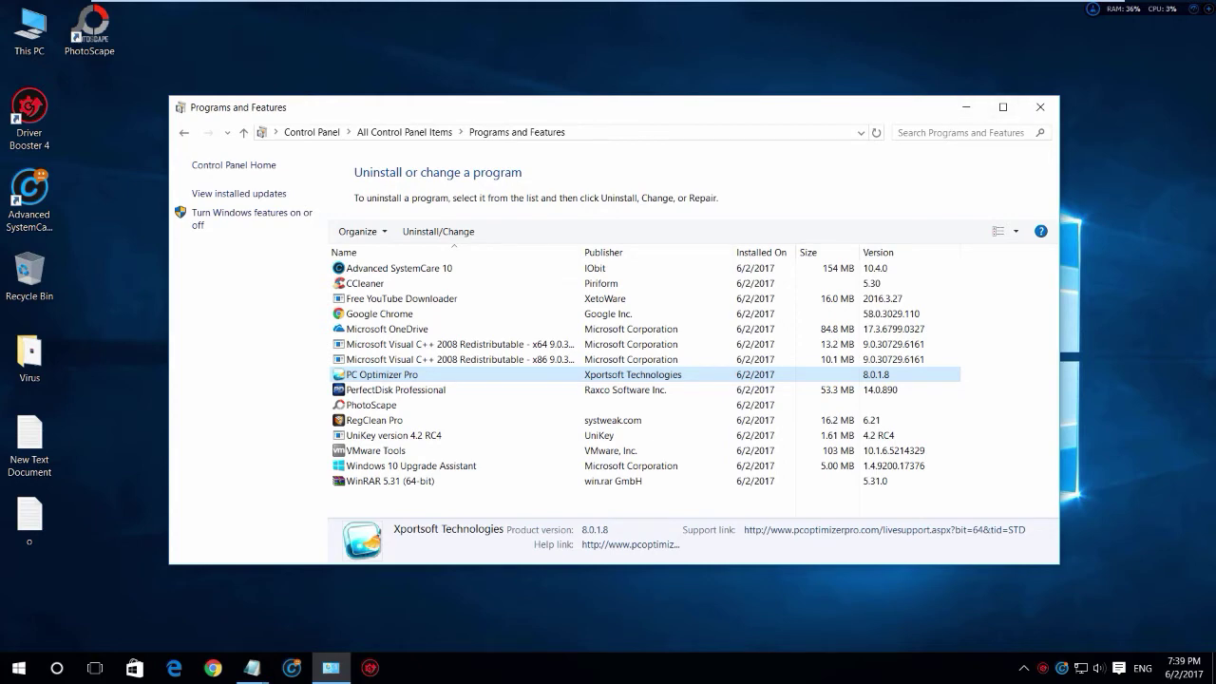
- Close the Programs and Features window
left_click(1003, 106)
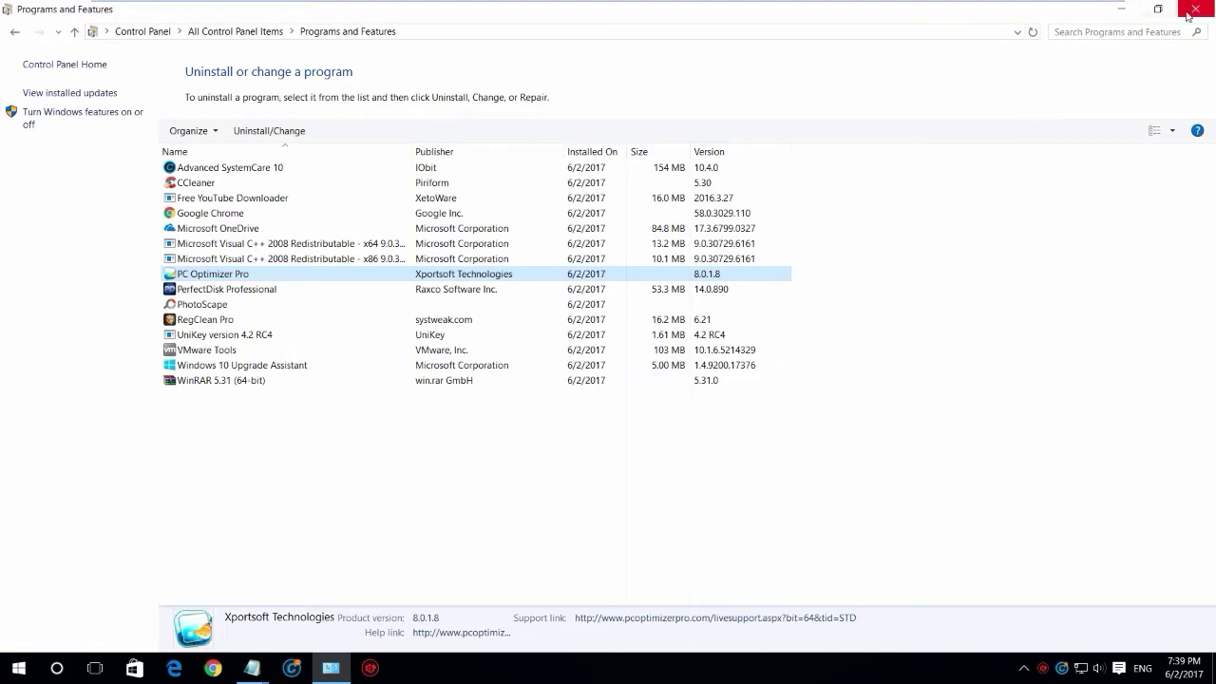
left_click(1157, 9)
left_click(1042, 104)
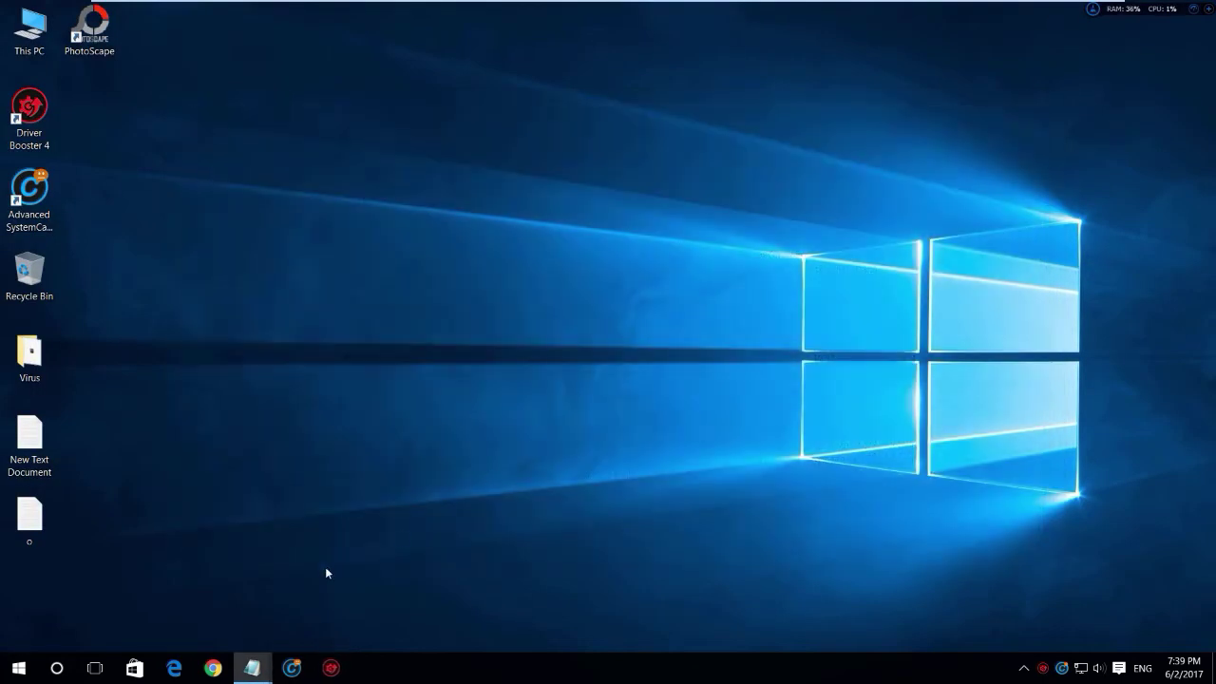
- Highlight point 3 about adware hidden in crack tools in the Notepad file "New Text Document", and minimize it after reading
mouse_move(252, 668)
mouse_move(166, 598)
left_click(218, 609)
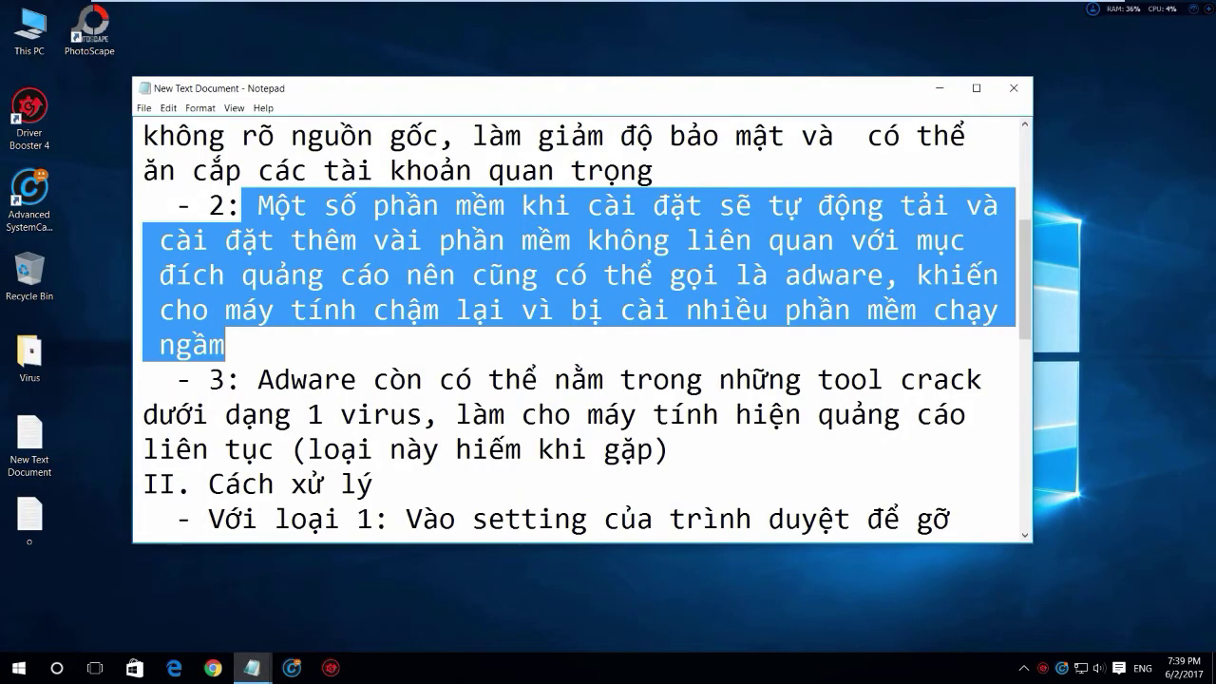
scroll(579, 333, "down", 1)
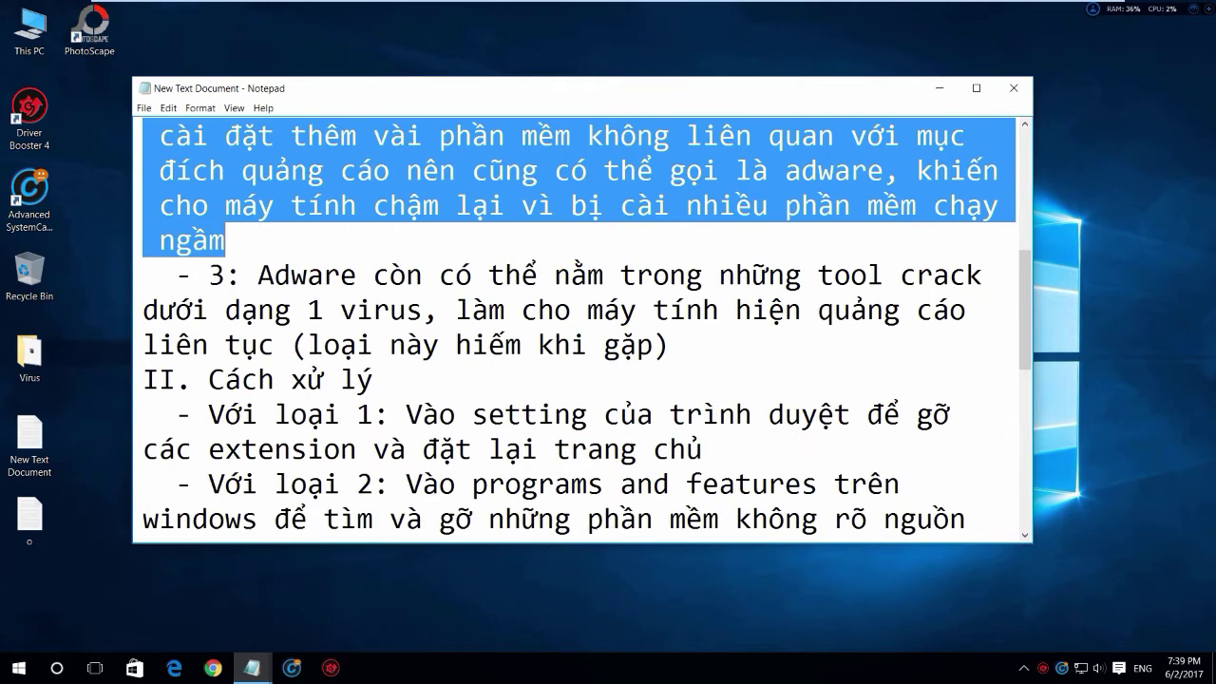
left_click_drag(258, 275, 671, 345)
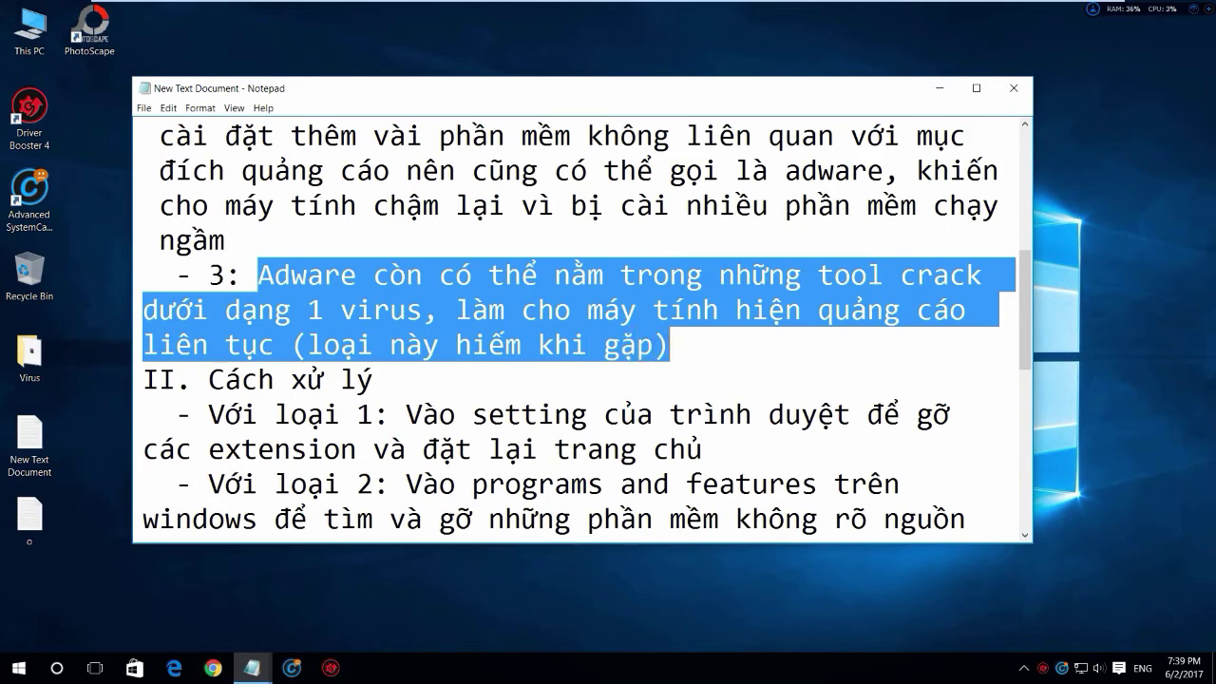
left_click(939, 88)
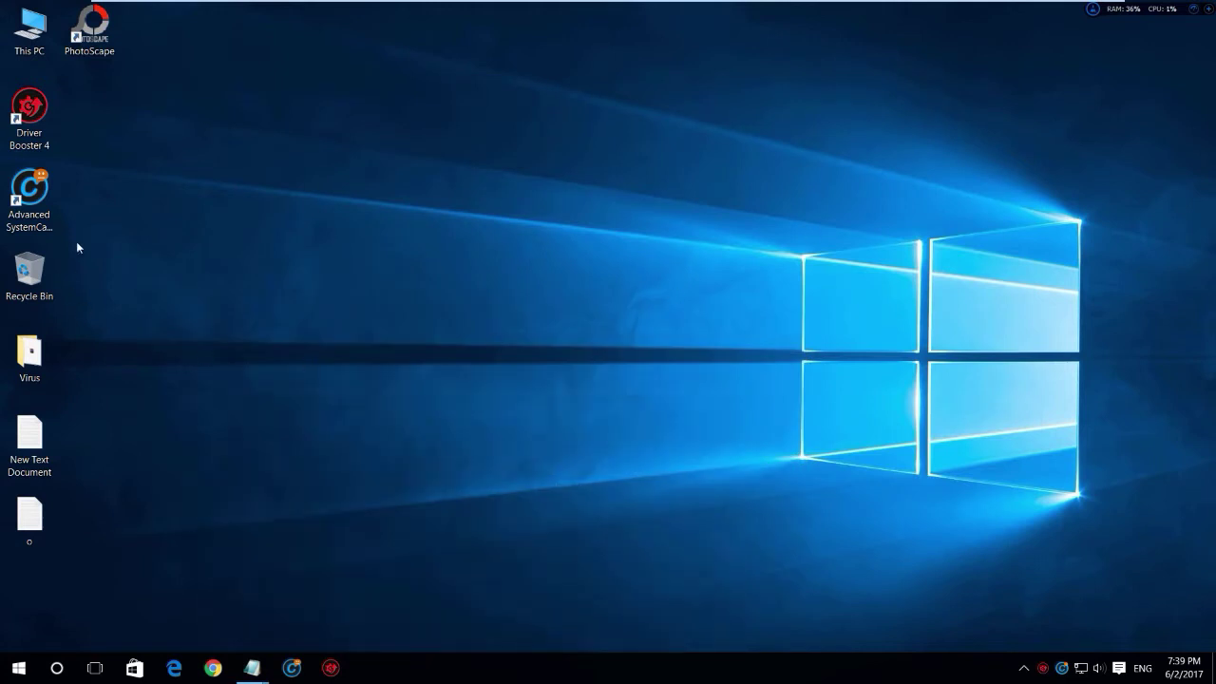
- Open the Virus folder on the desktop and extract the Crack Windows 10 archive into it
double_click(30, 354)
left_click(393, 200)
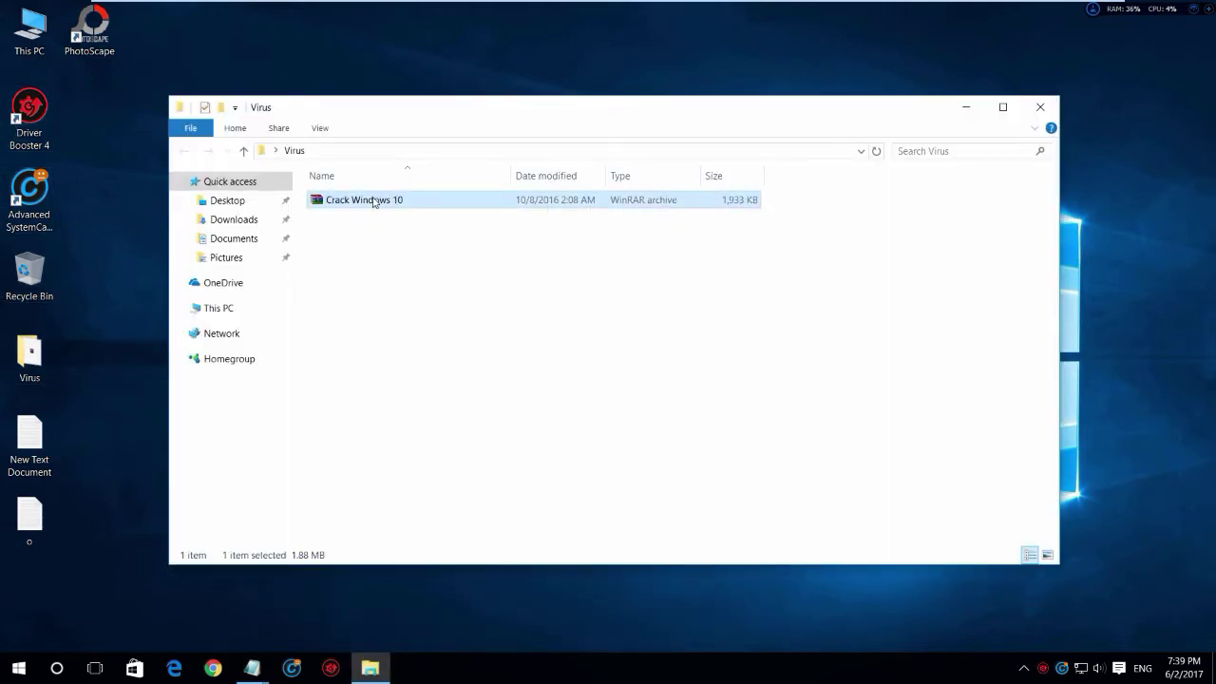
right_click(374, 201)
left_click(447, 253)
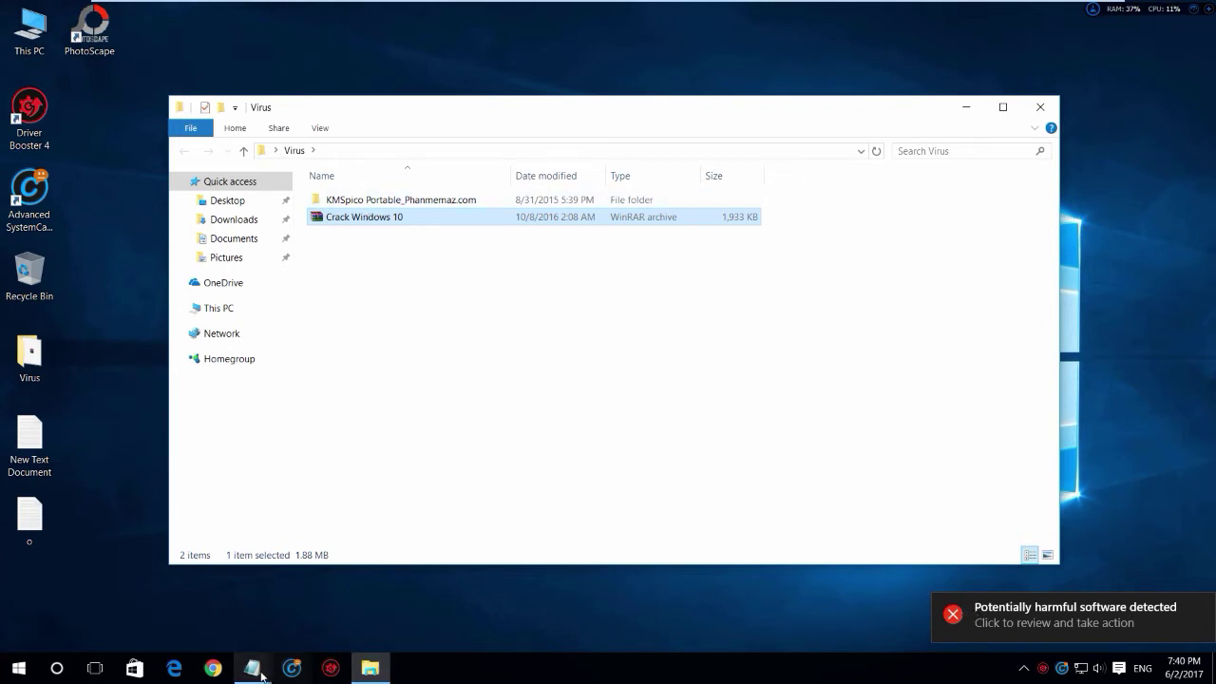
- Switch to the Notepad document "o" and delete the sentence about applications of unknown origin
left_click(252, 668)
left_click(293, 629)
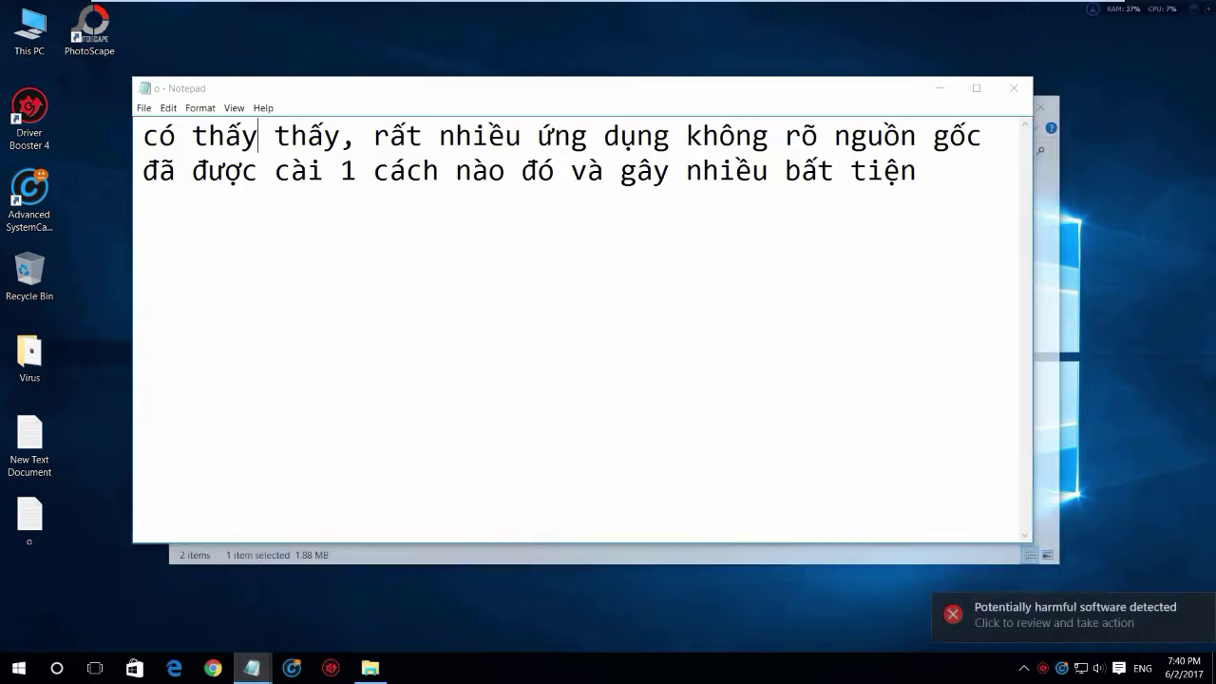
left_click_drag(918, 171, 143, 136)
key("BackSpace")
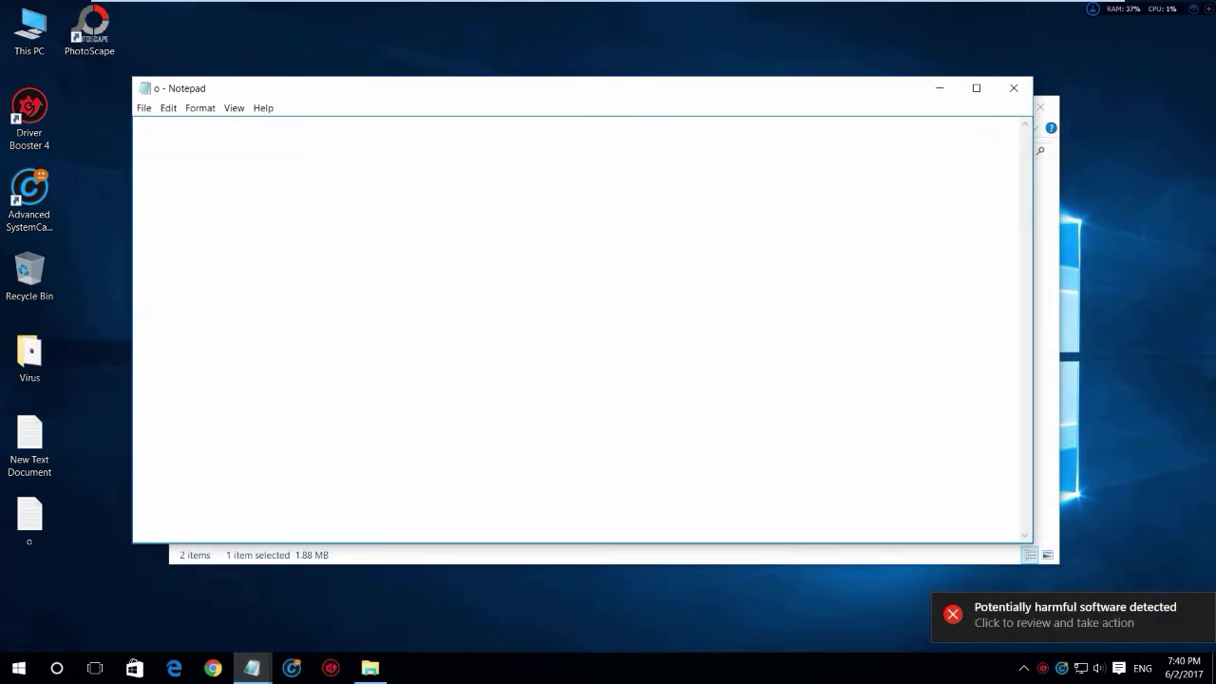
- Write "phần mềm diệt virus đã phát hiện virus ngay sau khi giải nén" in the note and minimize it
type("p")
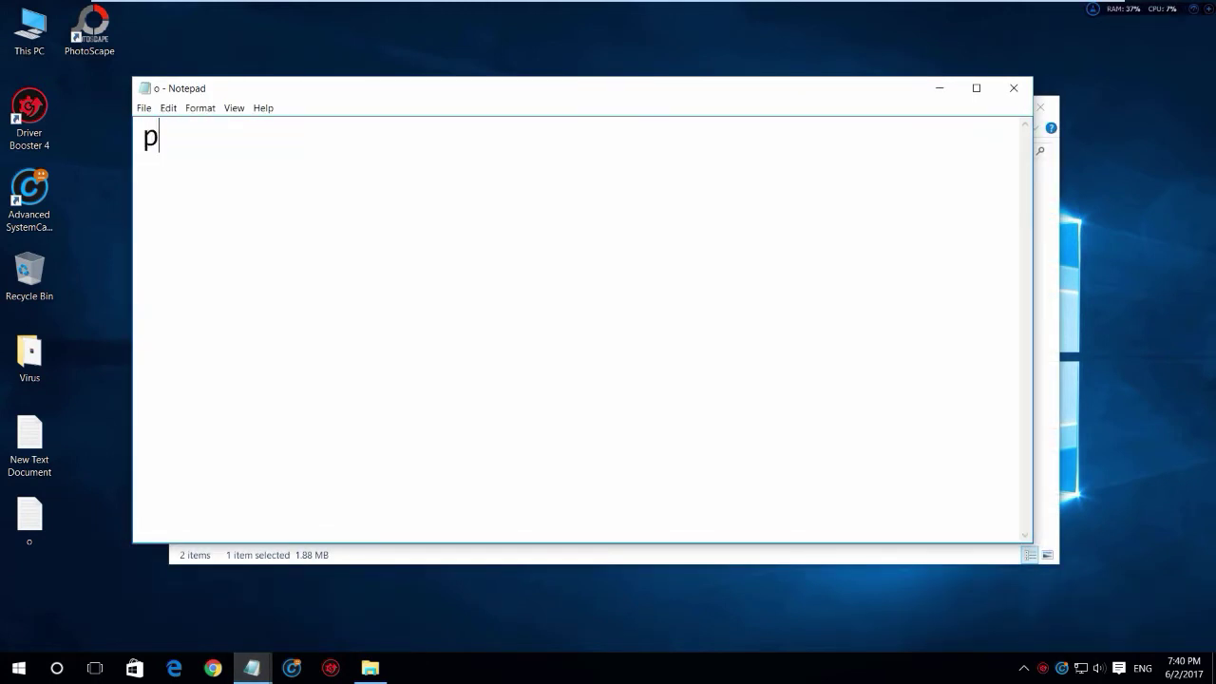
type("hần mềm de")
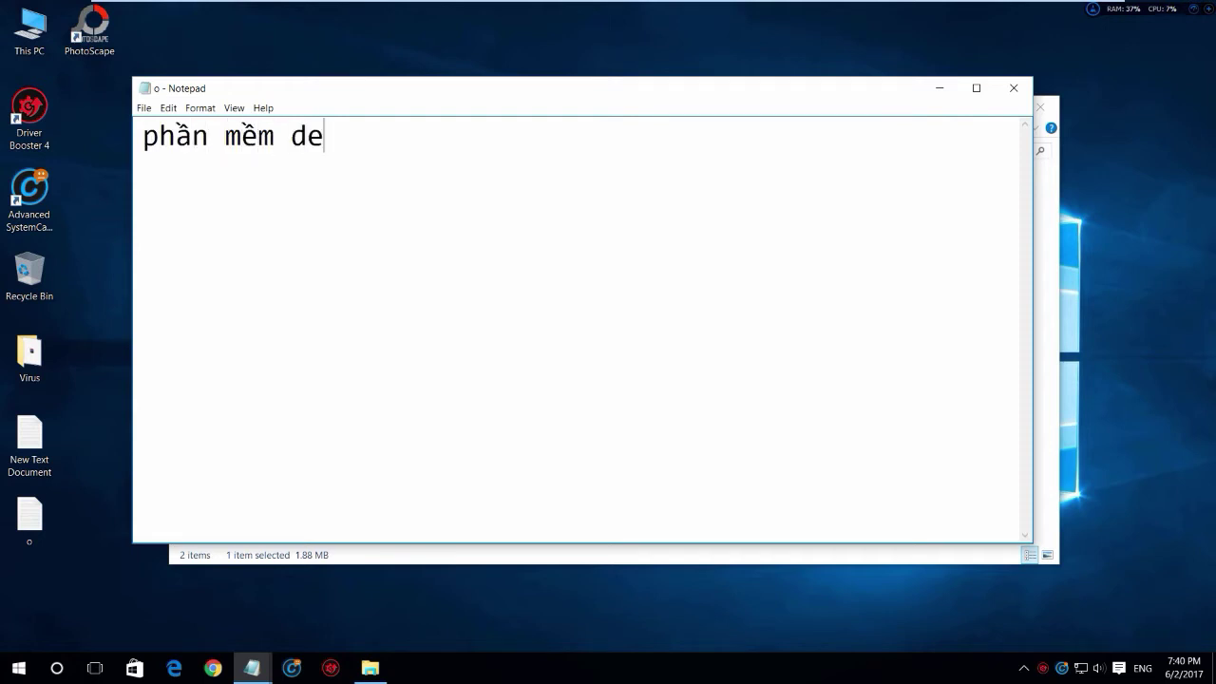
key("BackSpace")
type("iệt virus đa")
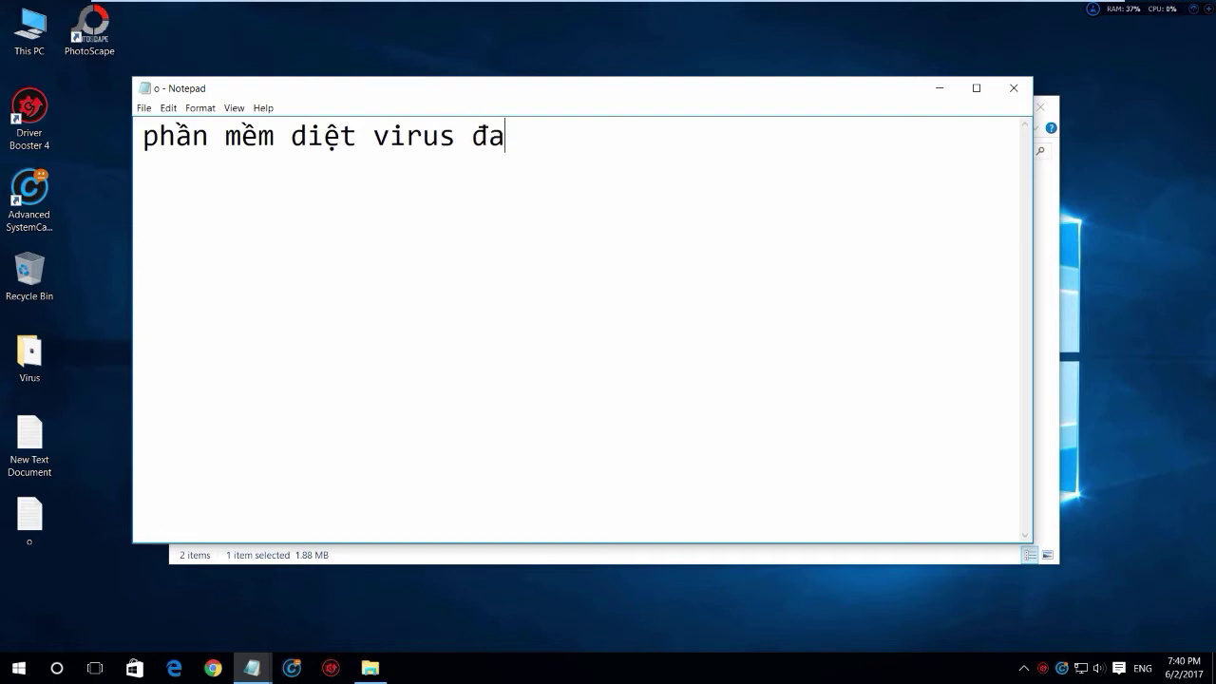
type(" phát he")
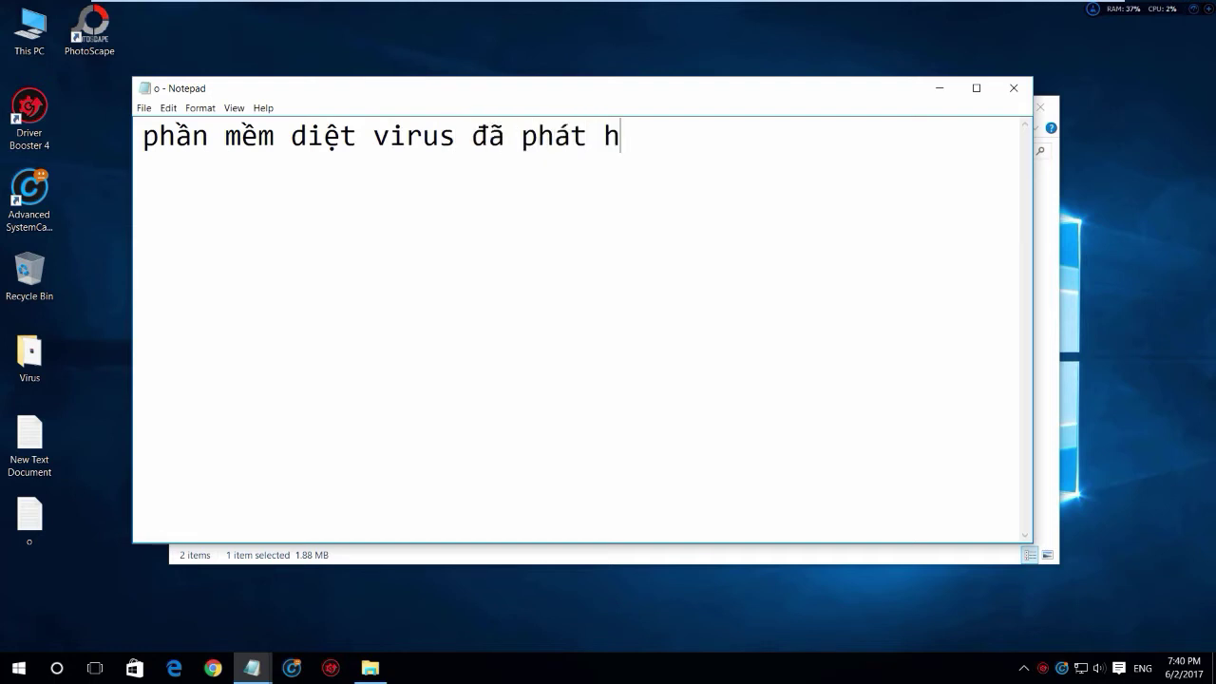
key("BackSpace")
type("iện vit")
key("BackSpace")
type("u")
key("BackSpace")
key("BackSpace")
type("irus ngay sau")
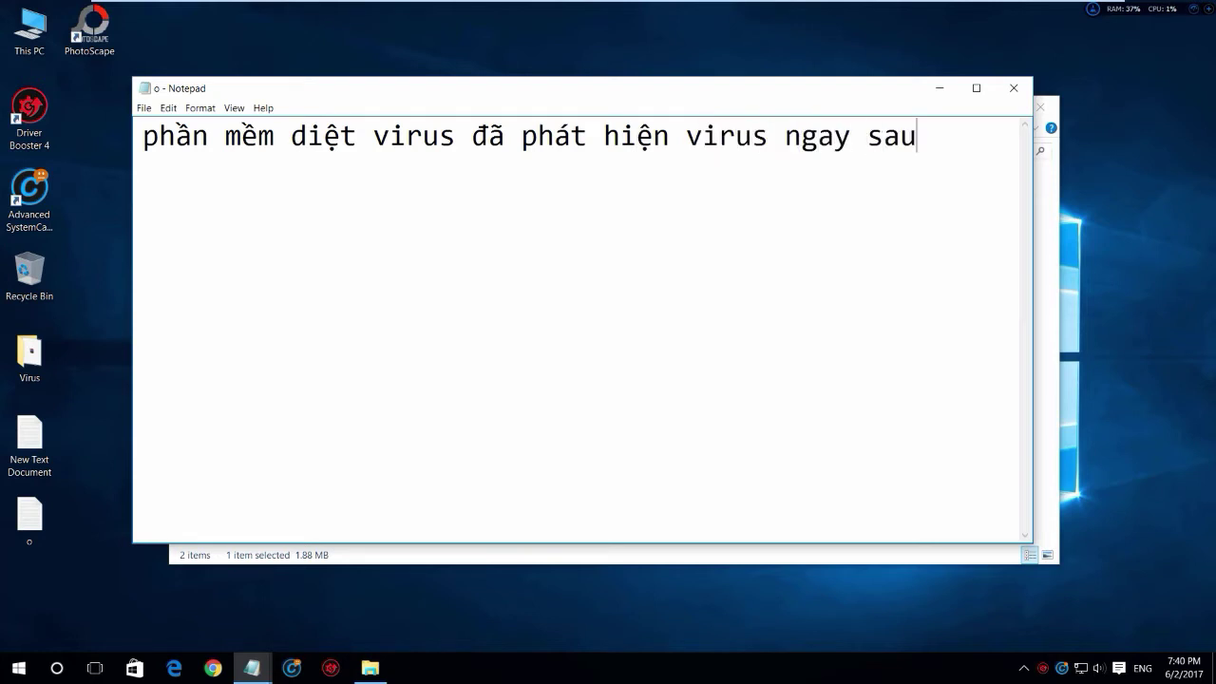
type(" khi giair ne")
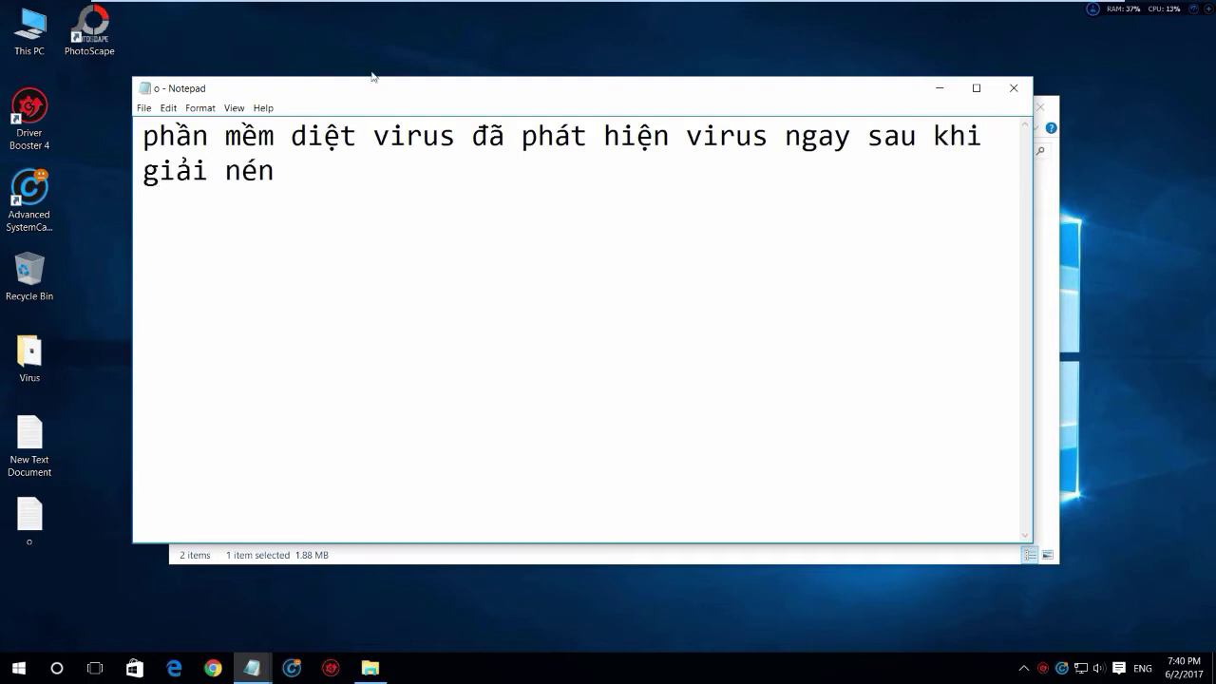
left_click(940, 89)
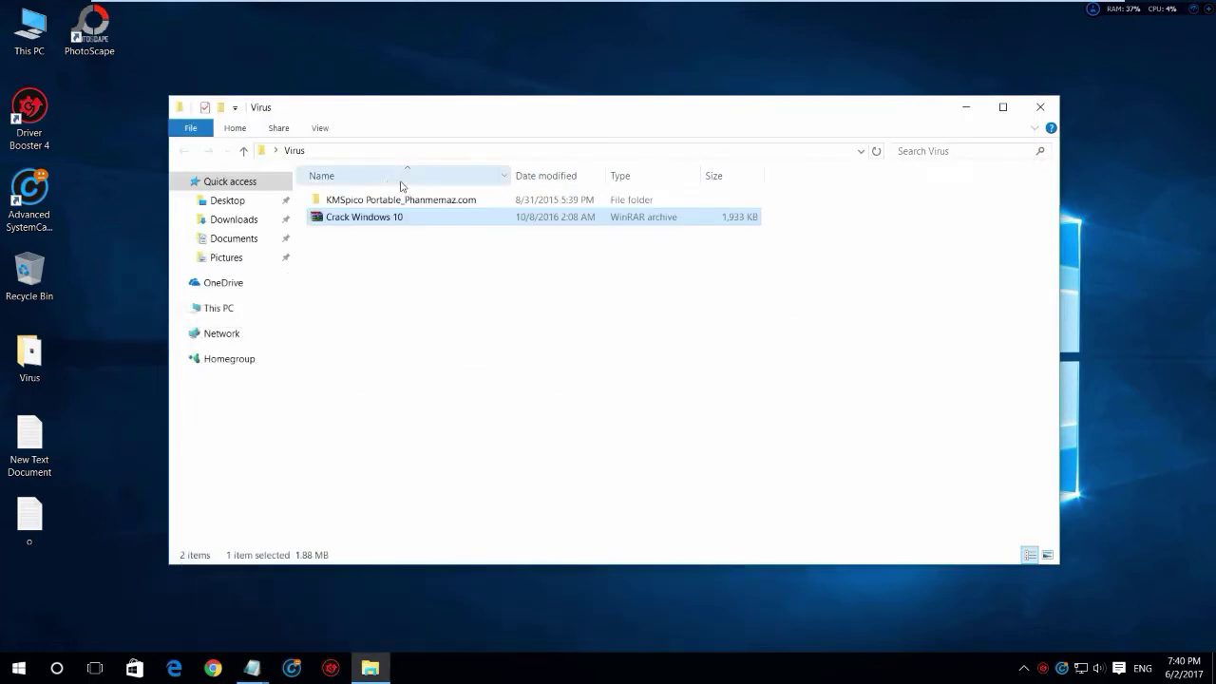
- Look through the contents of the extracted KMSpico Portable folder, return to the Virus folder and close it
double_click(342, 200)
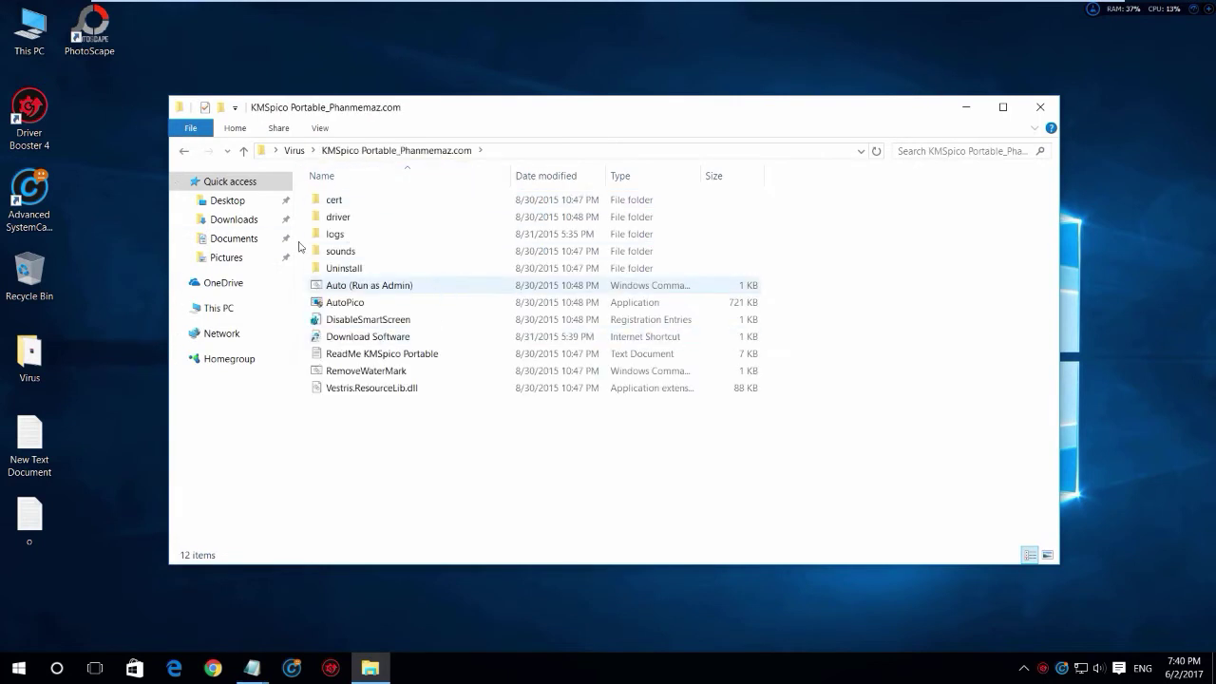
key("alt+Left")
left_click(386, 219)
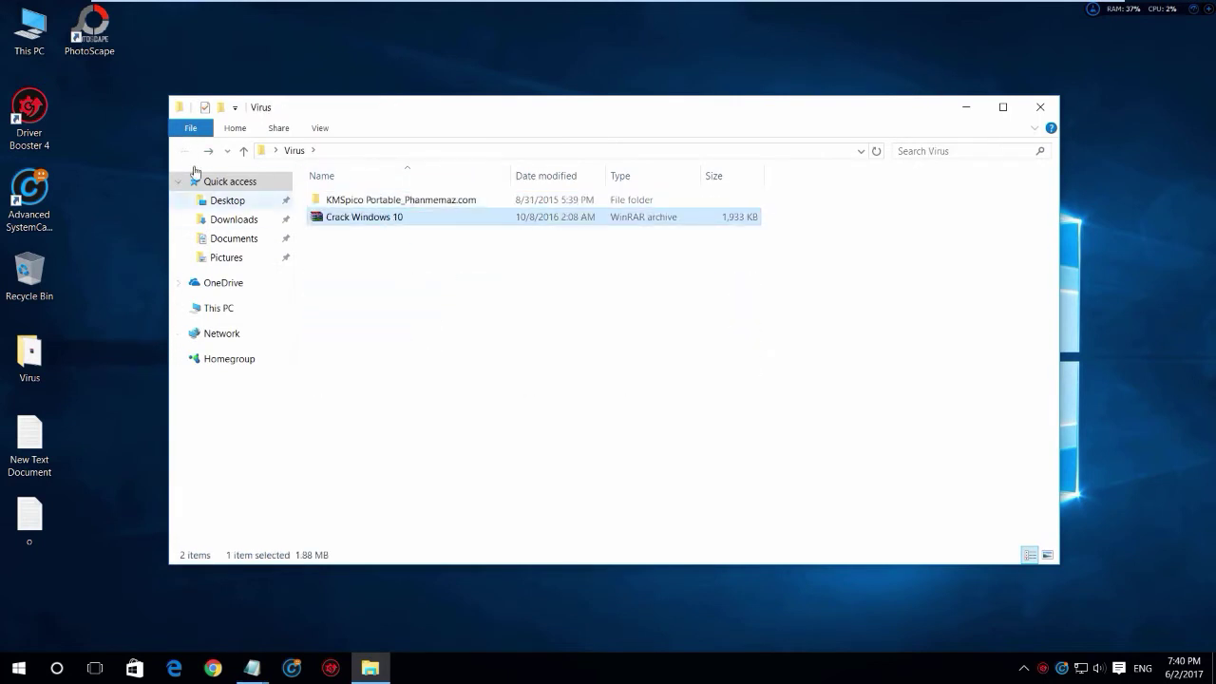
left_click(1041, 106)
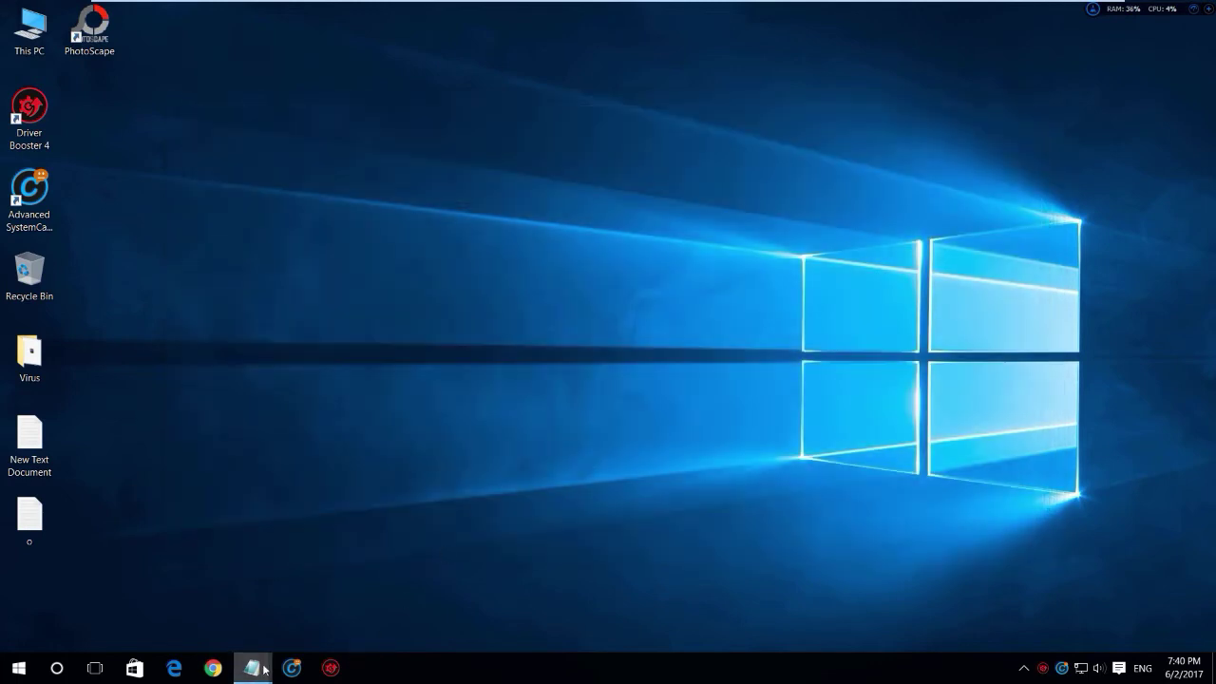
- Review section II "Cách xử lý" in "New Text Document", highlighting the type 1 instructions on removing browser extensions and resetting the homepage
mouse_move(252, 668)
left_click(167, 608)
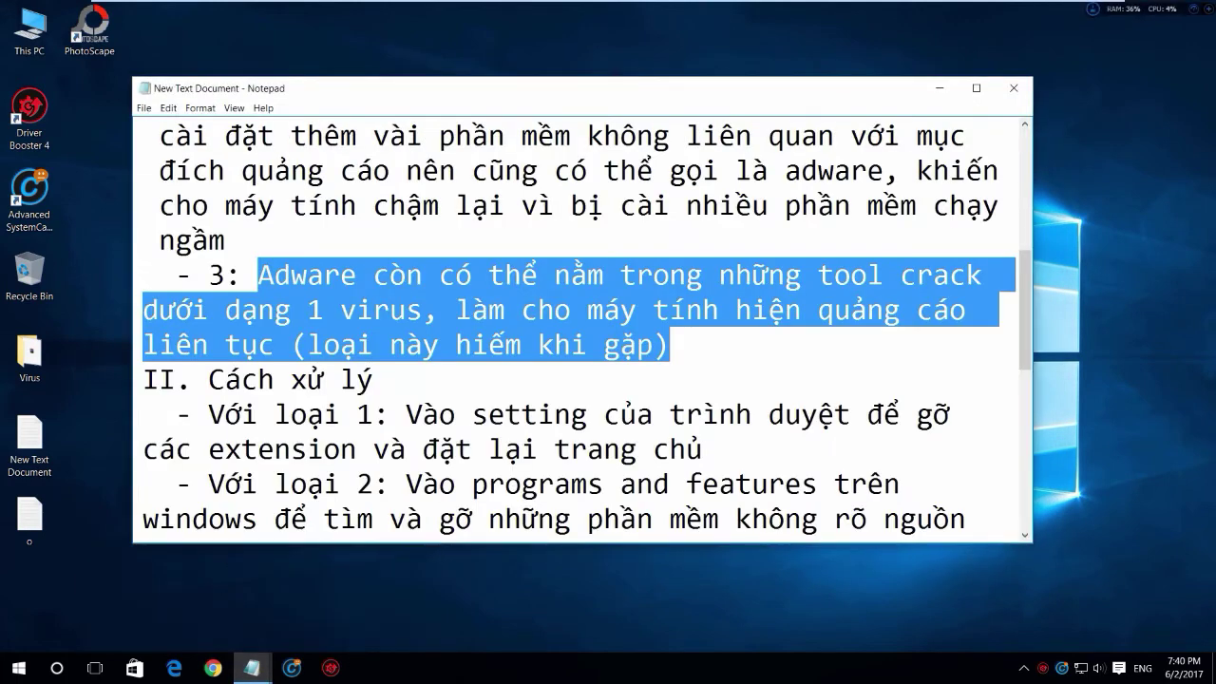
scroll(422, 452, "down", 1)
left_click_drag(140, 274, 375, 275)
left_click_drag(176, 310, 703, 344)
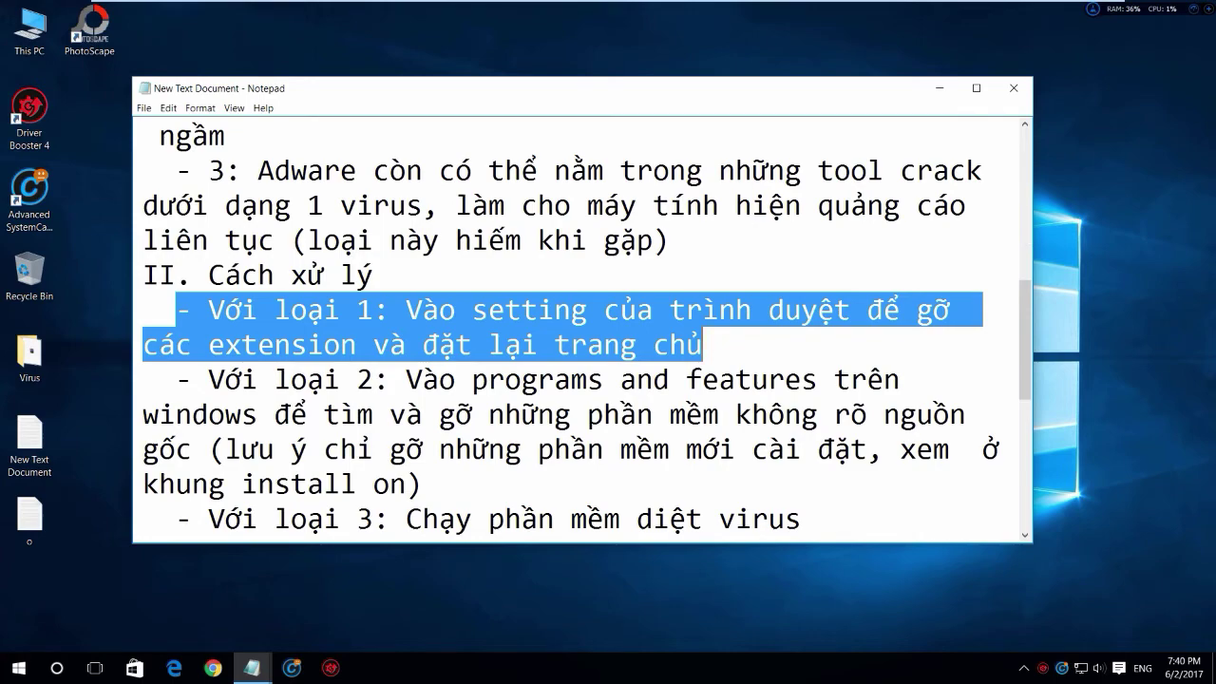
left_click(936, 86)
- In Google Chrome's settings, disable the GamingWonderland startup extension and the Search Extension by Ask
left_click(213, 668)
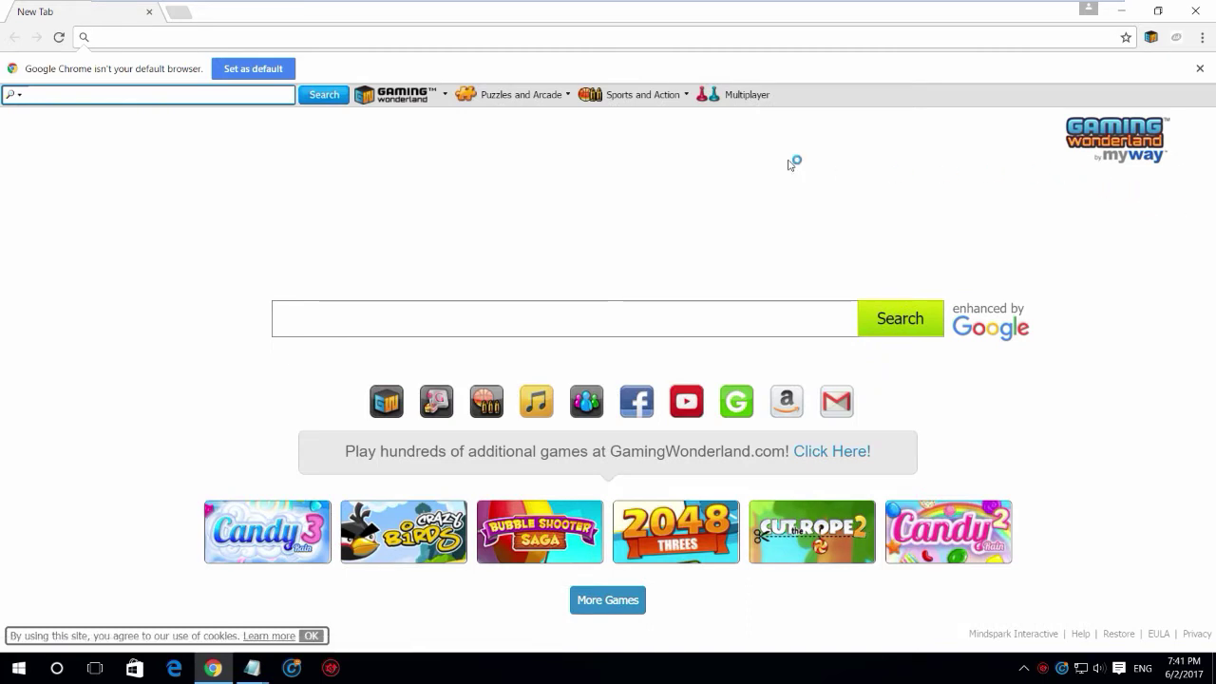
left_click(1203, 37)
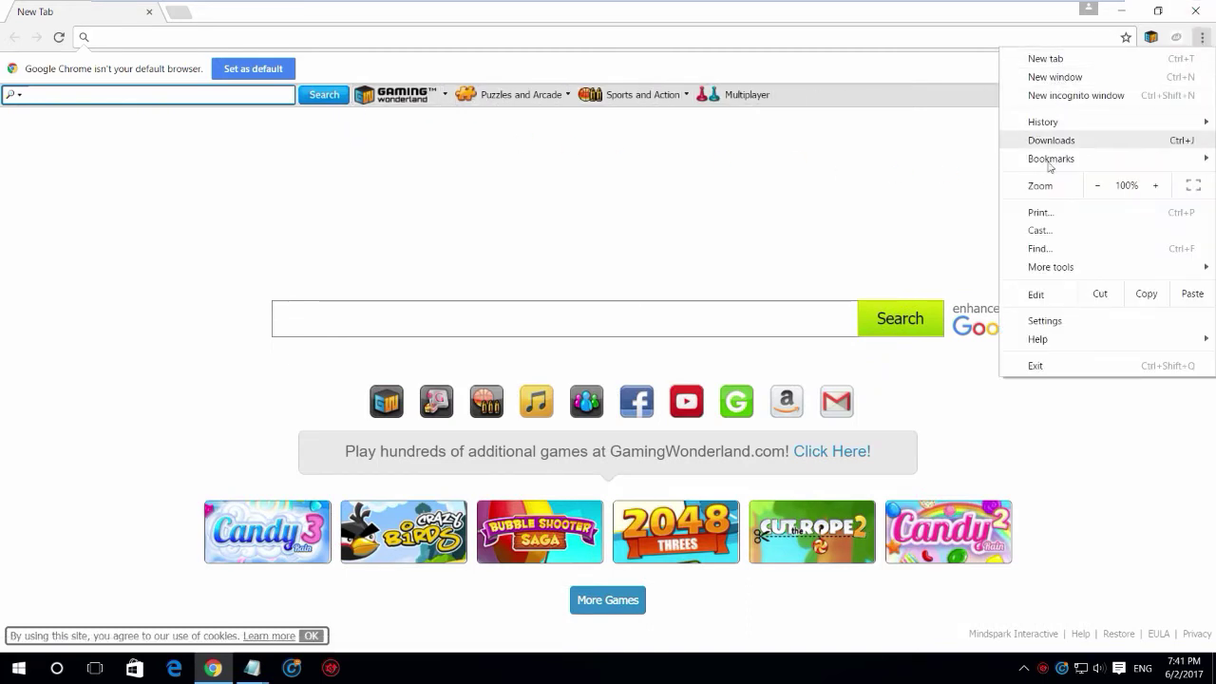
left_click(1043, 322)
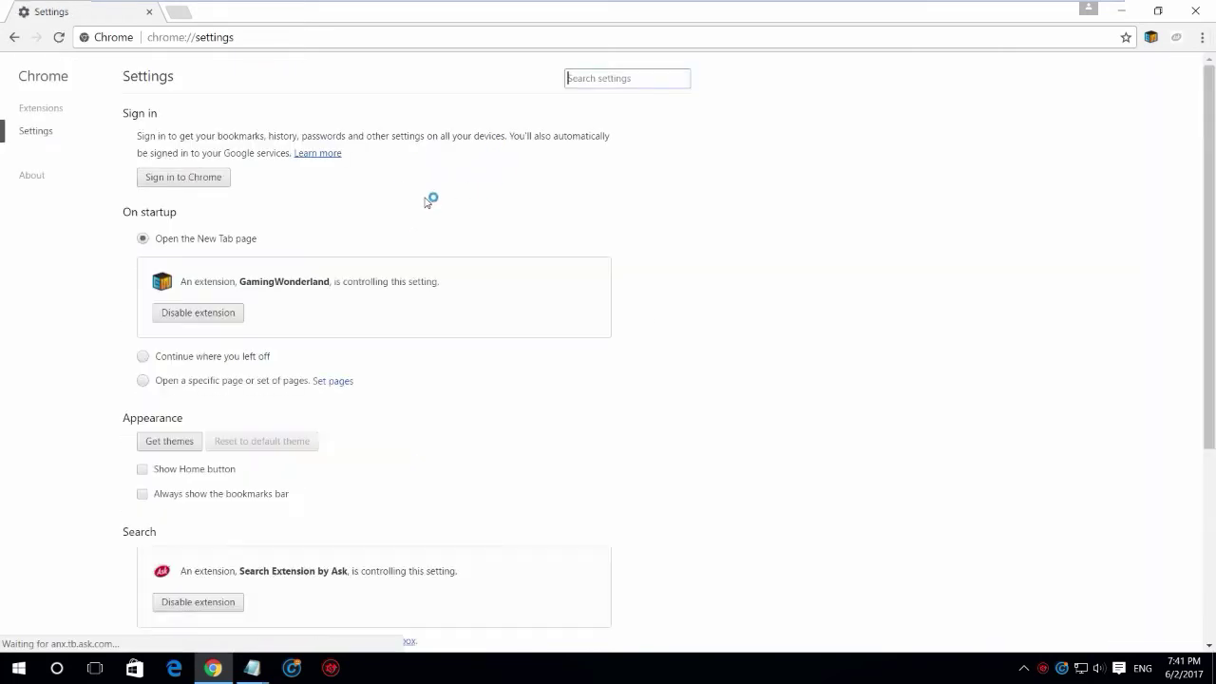
left_click(193, 313)
scroll(215, 306, "down", 2)
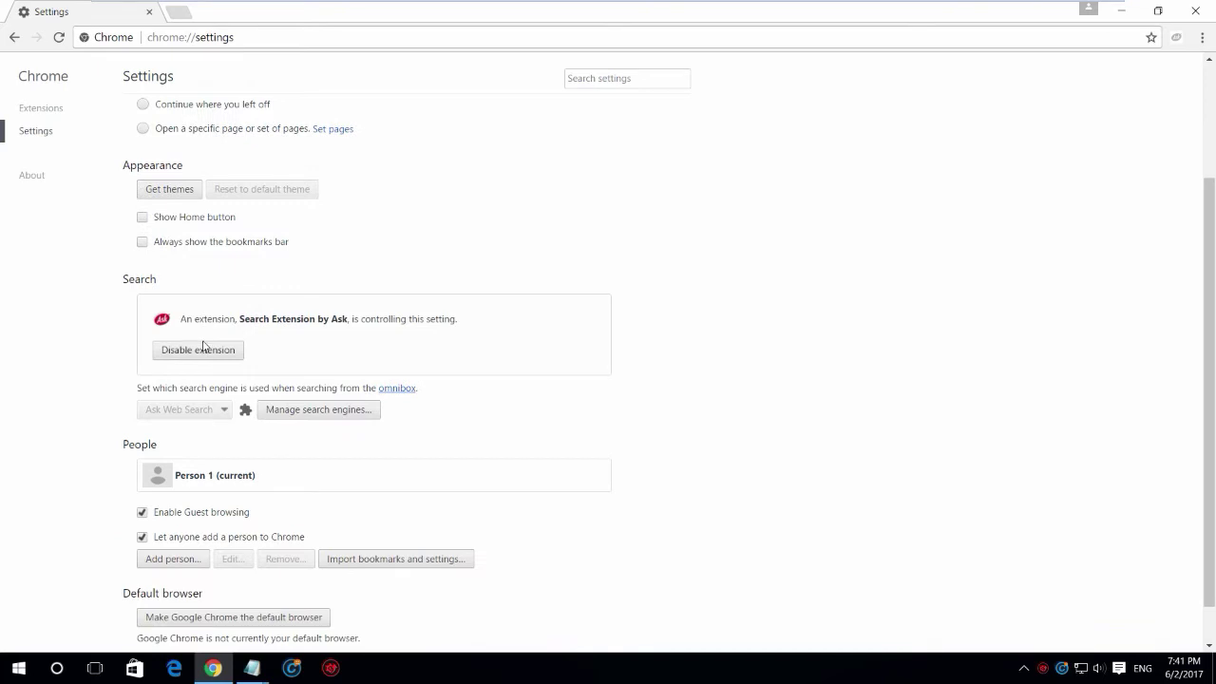
left_click(202, 348)
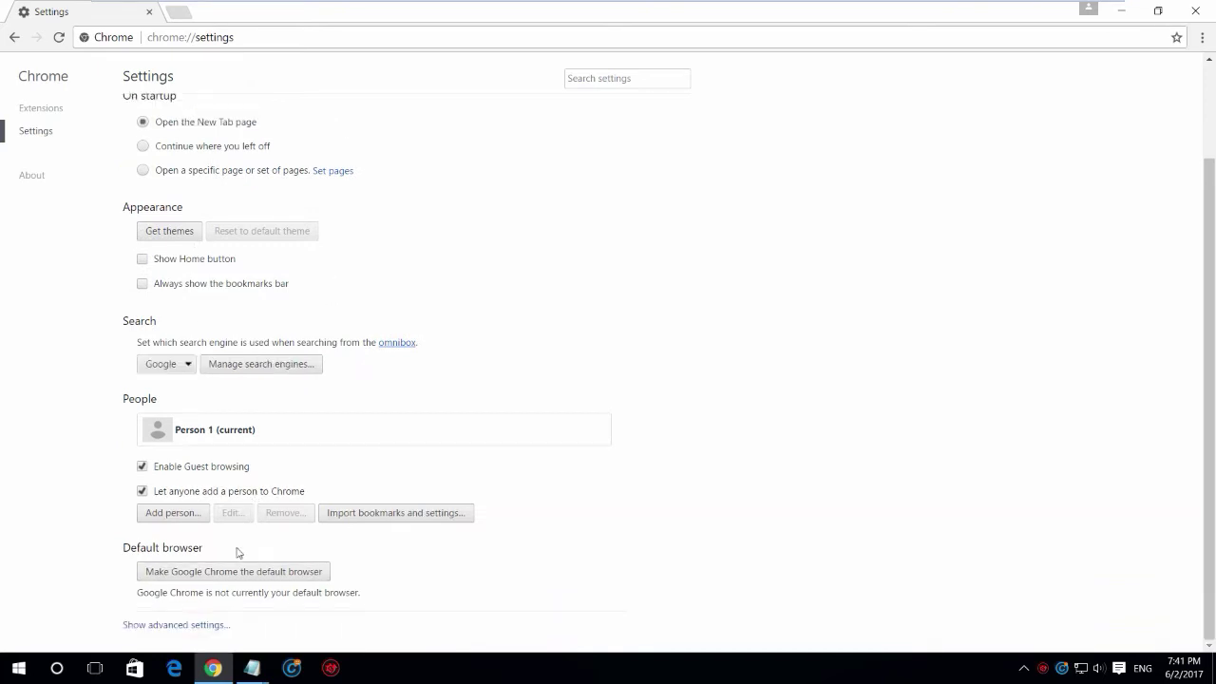
- Remove the EasyPDFCombine extension from Chrome's extensions list and close the uninstall survey page
scroll(237, 579, "up", 2)
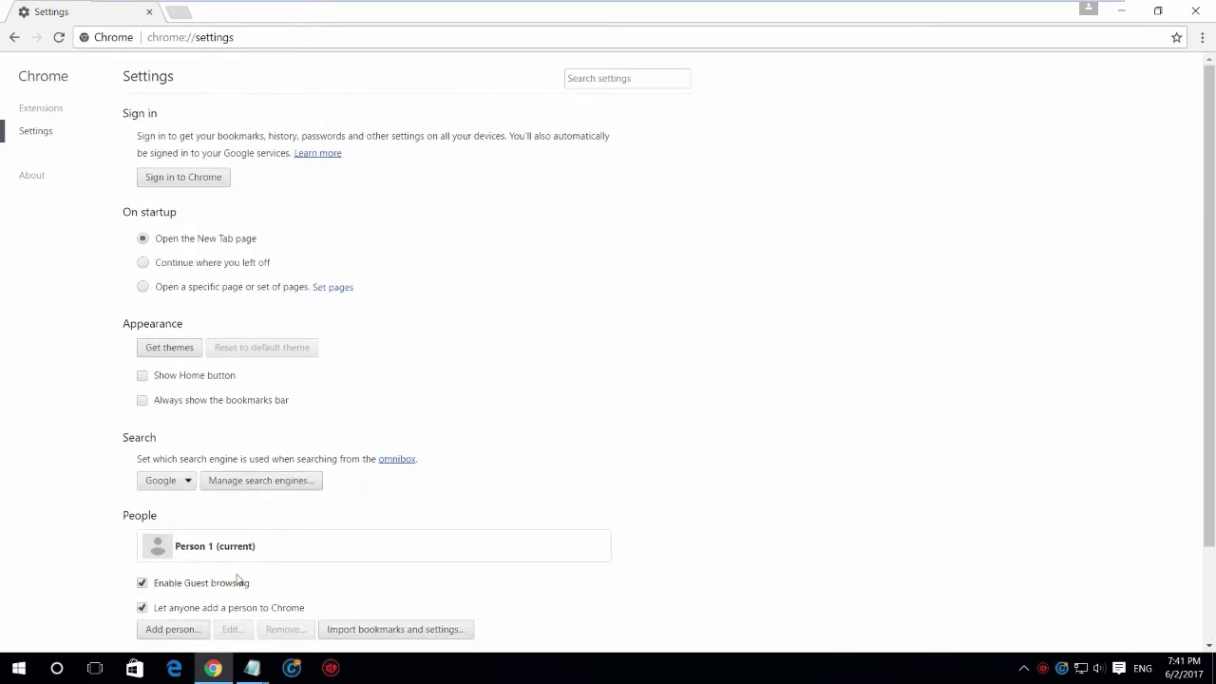
left_click(40, 107)
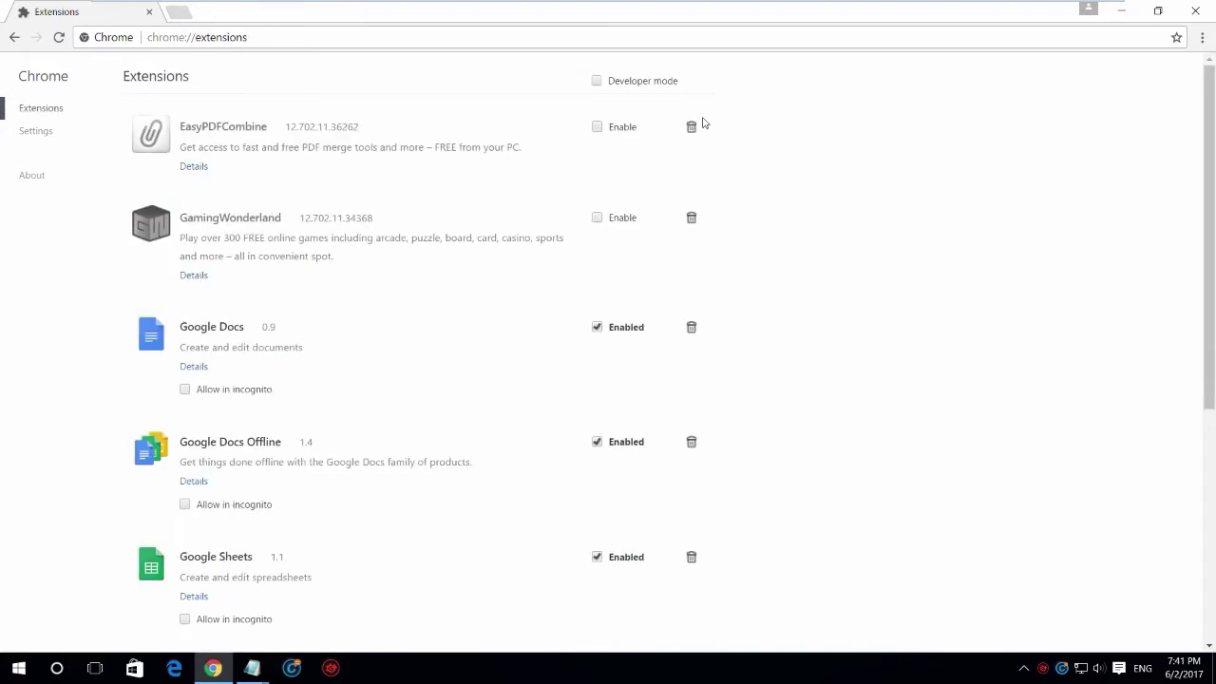
left_click(691, 127)
left_click(639, 165)
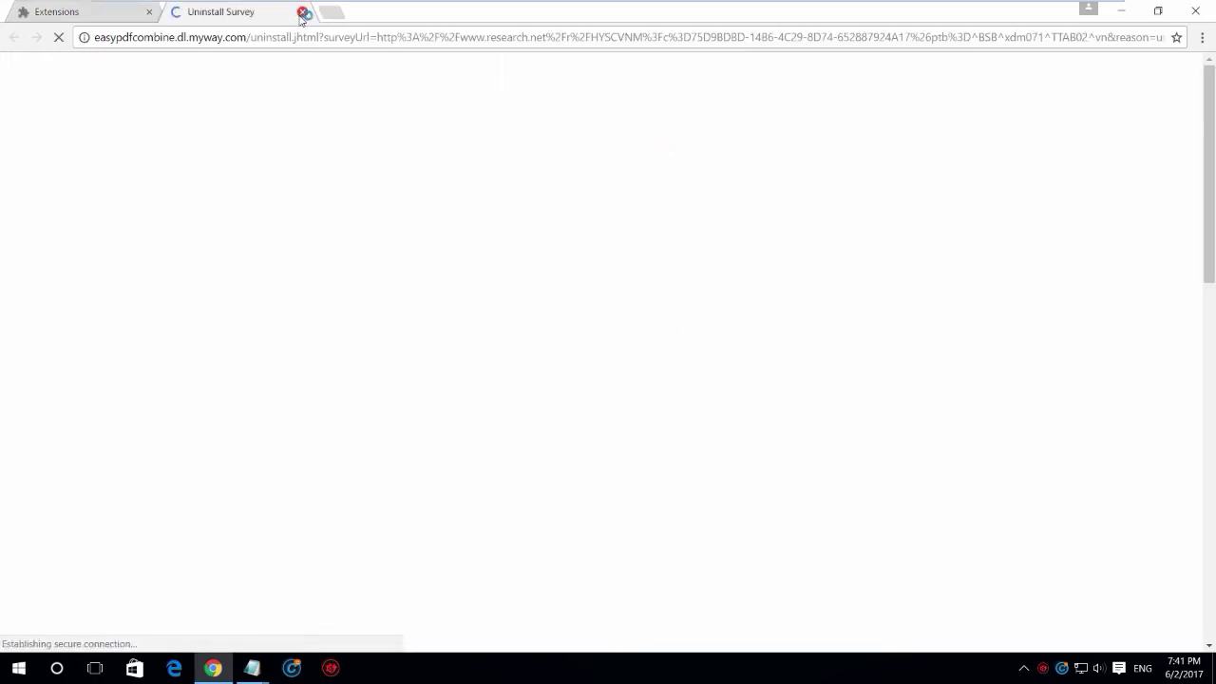
left_click(305, 14)
- Remove the GamingWonderland extension from Chrome's extensions list and close its uninstall survey page
left_click(691, 126)
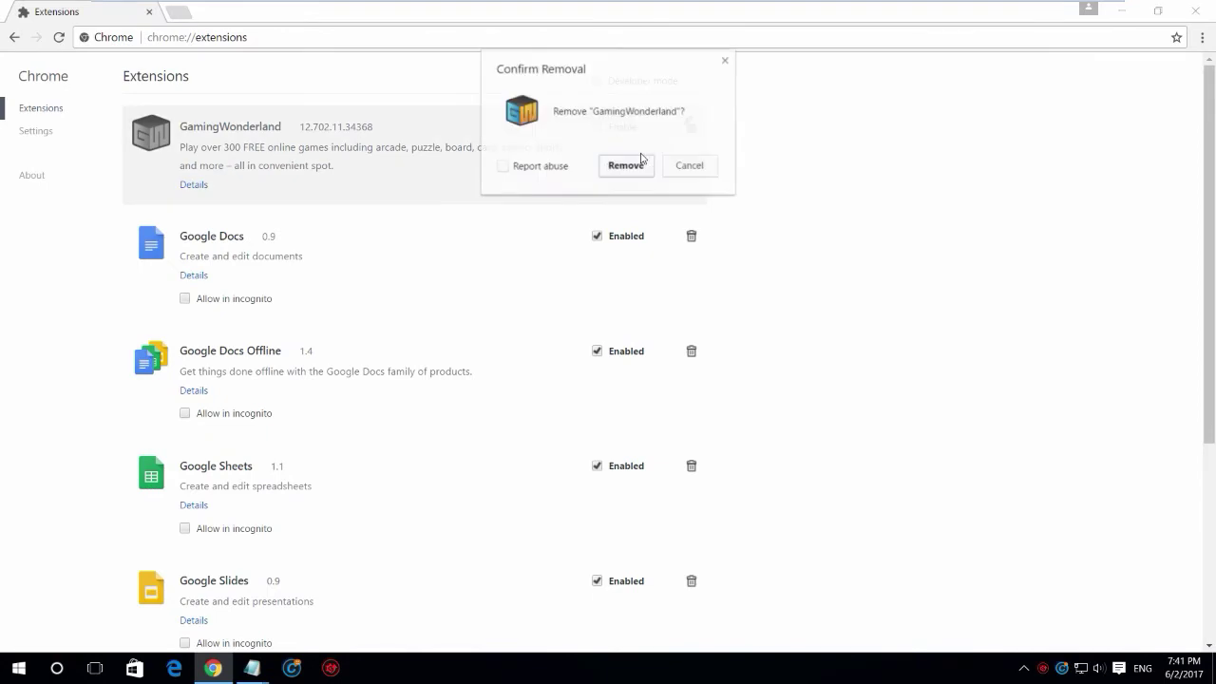
left_click(622, 165)
left_click(302, 12)
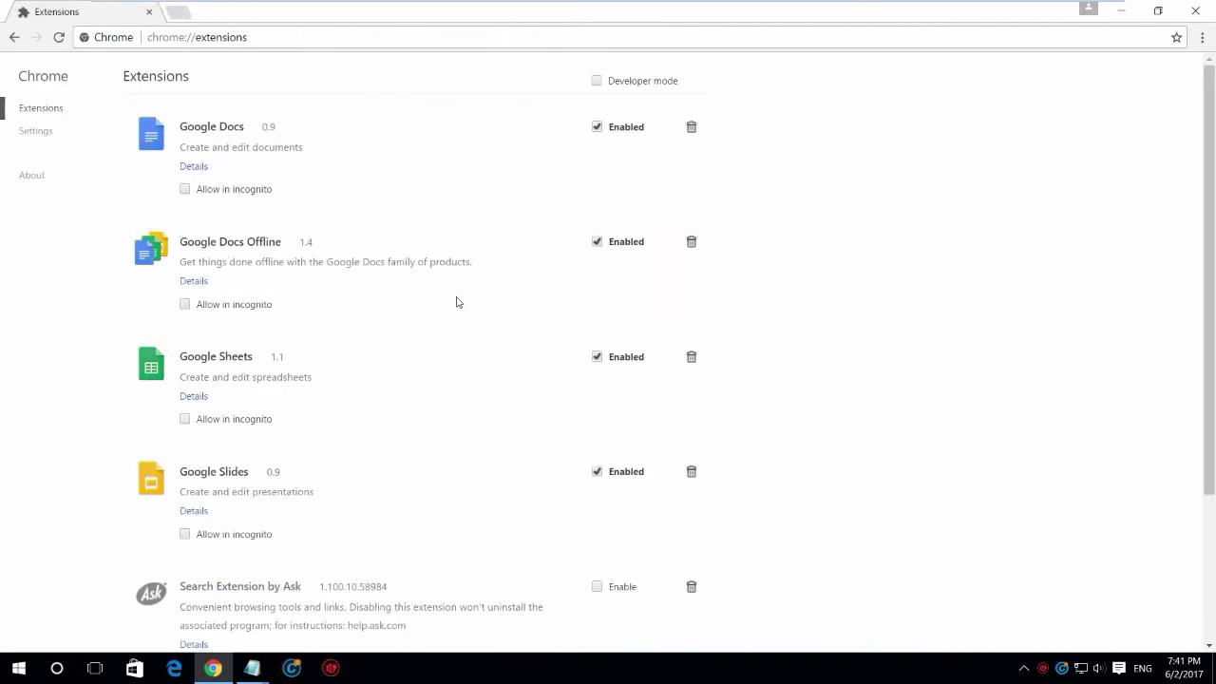
- Remove Search Extension by Ask from Chrome and close the uninstall survey page it opens
scroll(453, 298, "down", 3)
left_click(691, 427)
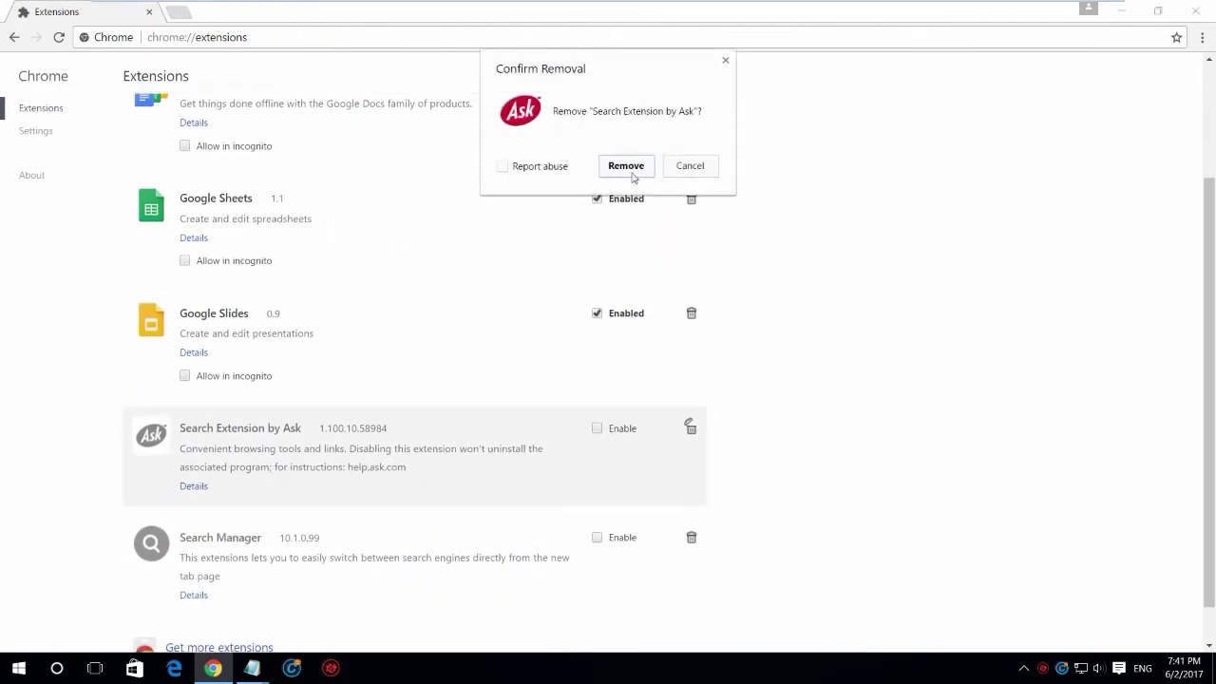
left_click(631, 173)
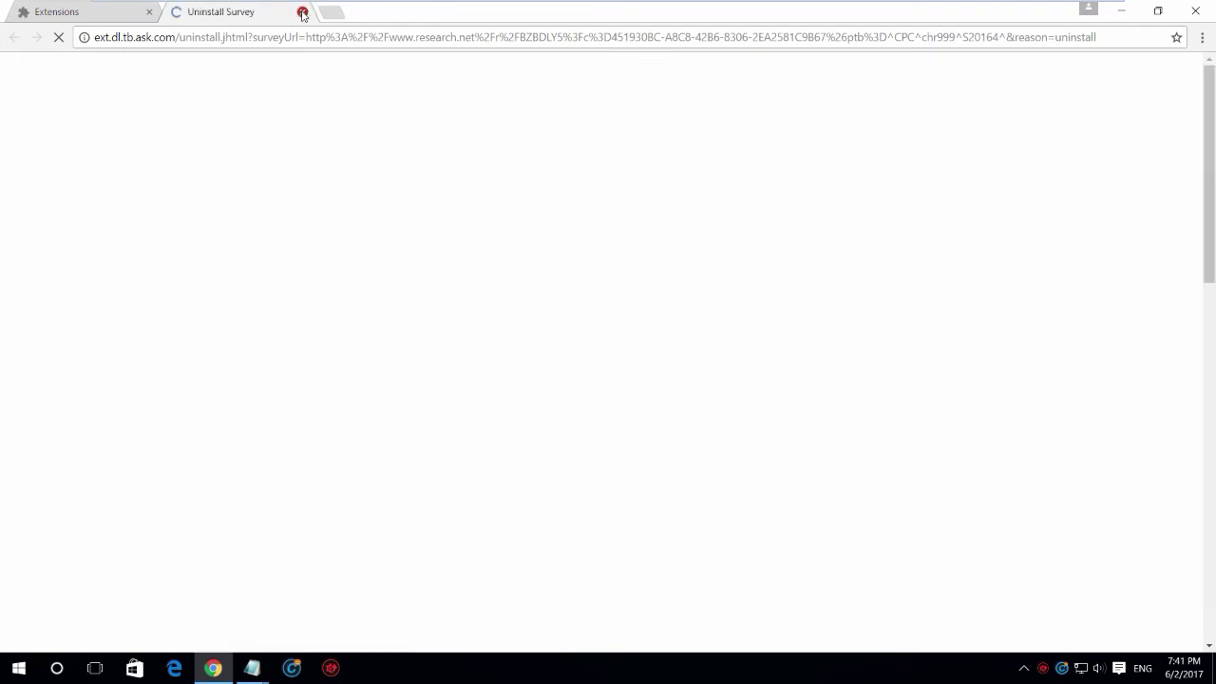
left_click(302, 12)
- Remove the Search Manager extension, close its uninstall page, and close the Chrome window
left_click(703, 493)
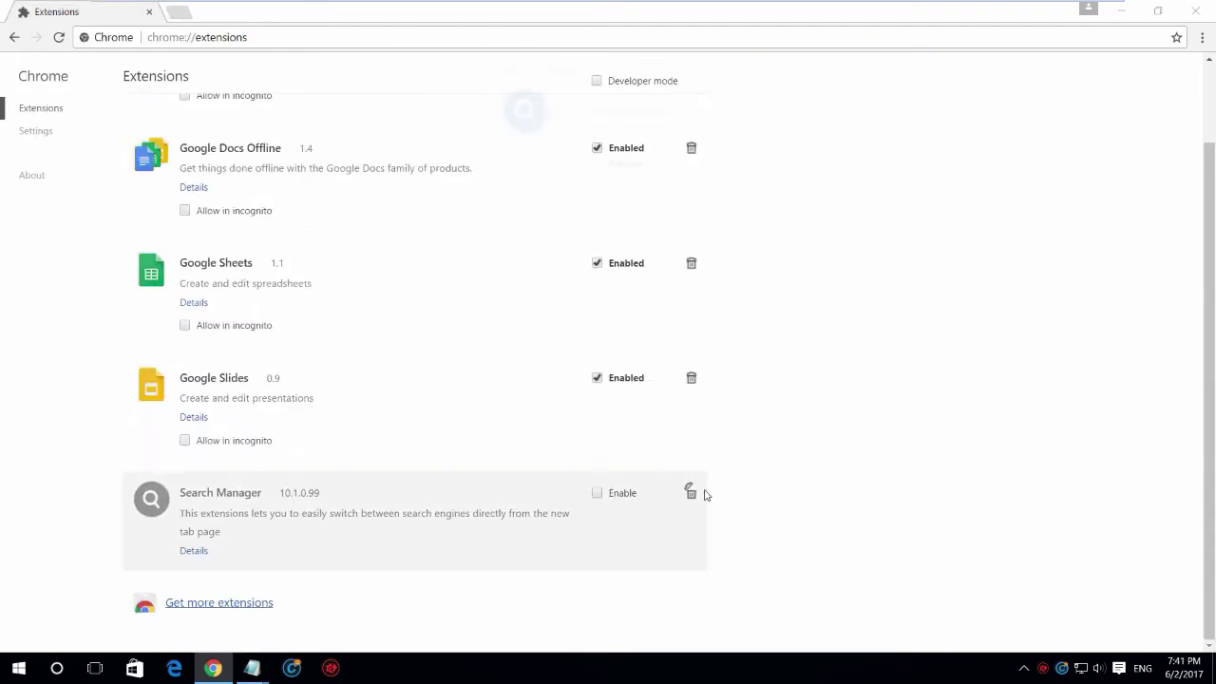
left_click(631, 168)
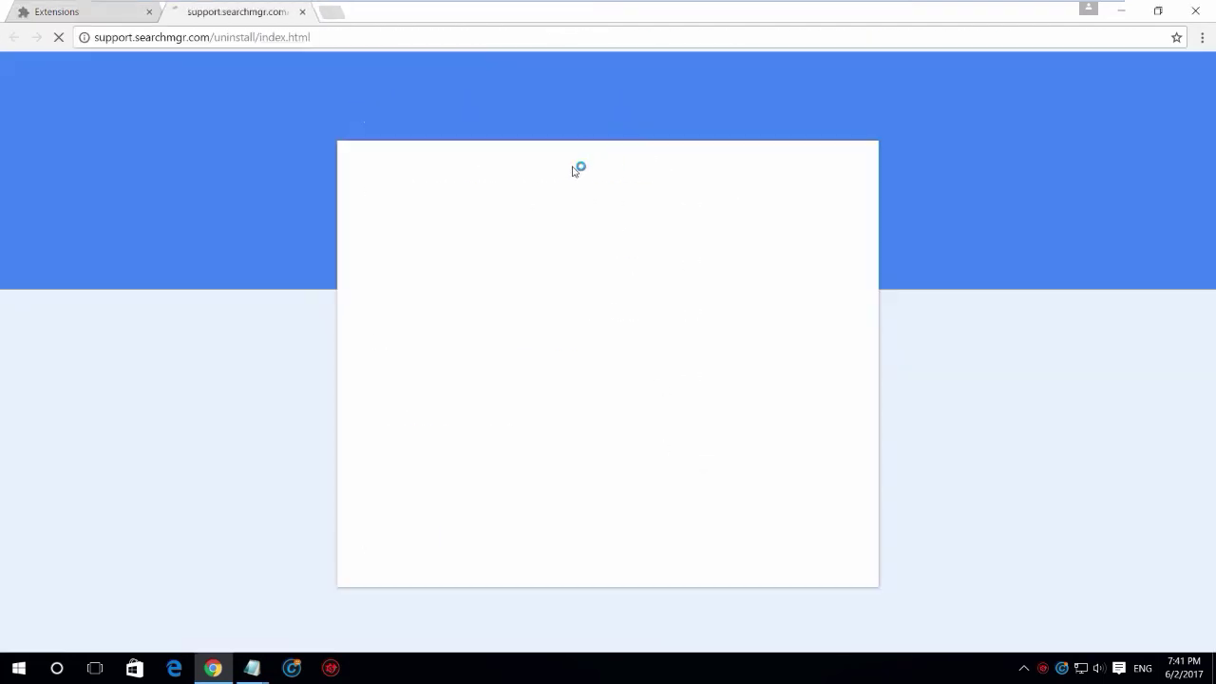
left_click(303, 12)
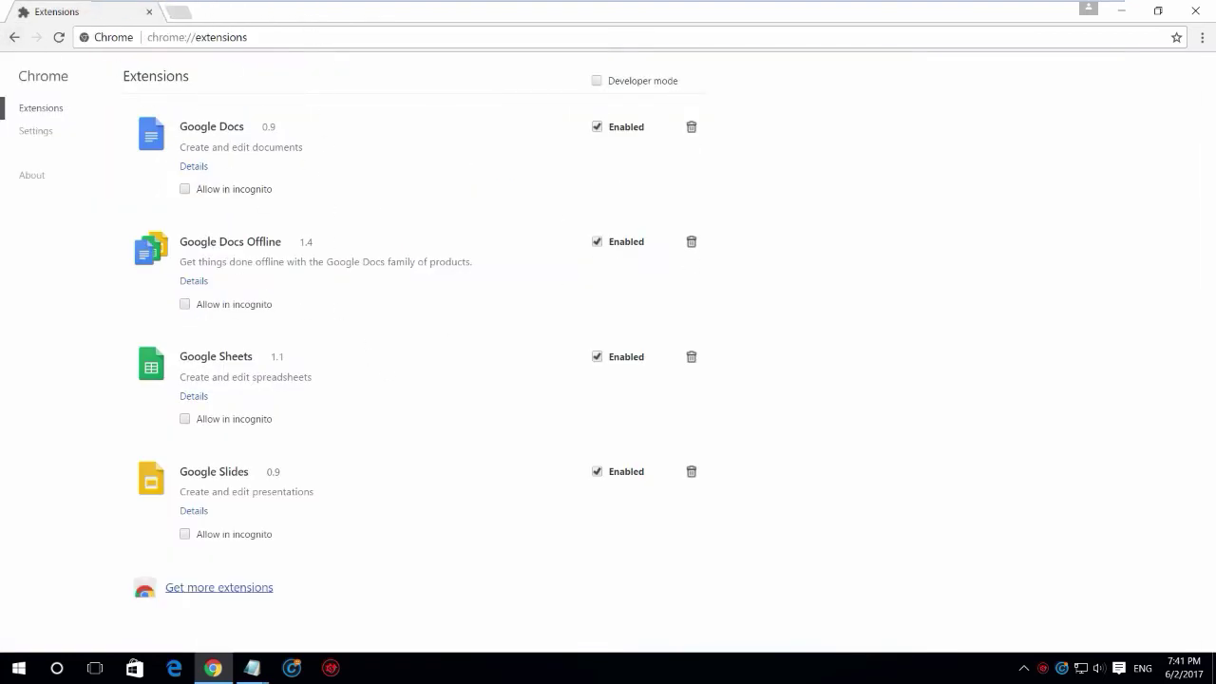
left_click(1187, 8)
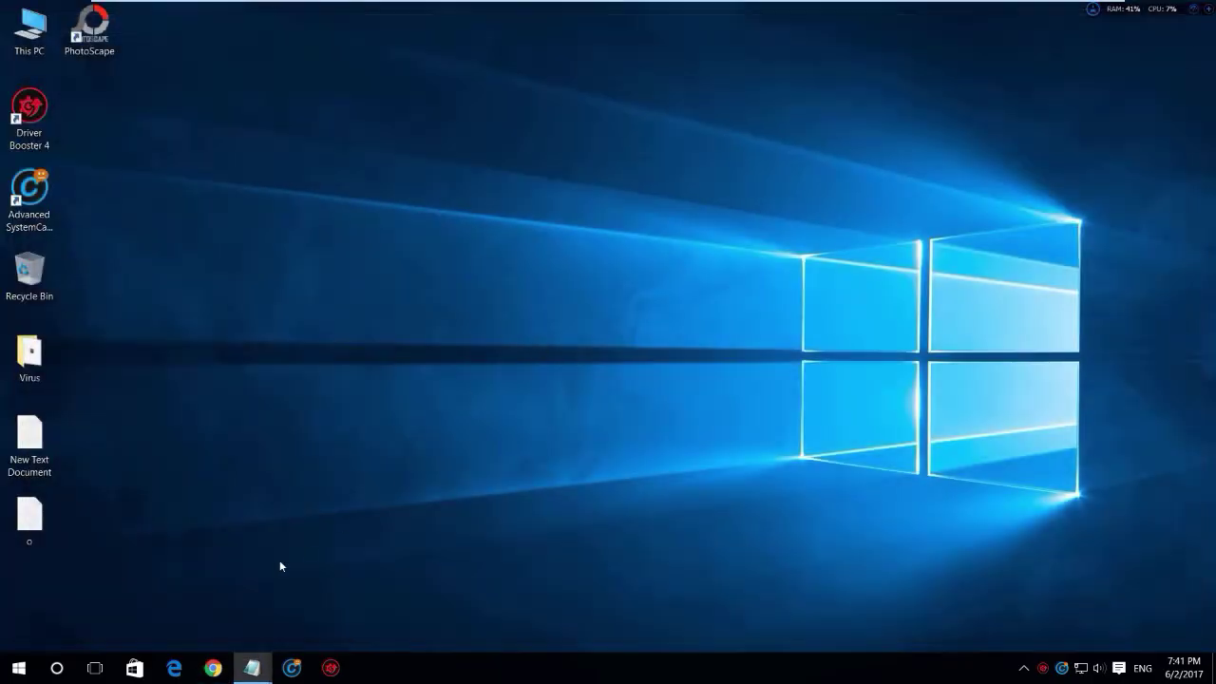
- Reopen Chrome and search for "gô" from the address bar to check the search engine, and return to the desktop
left_click(219, 665)
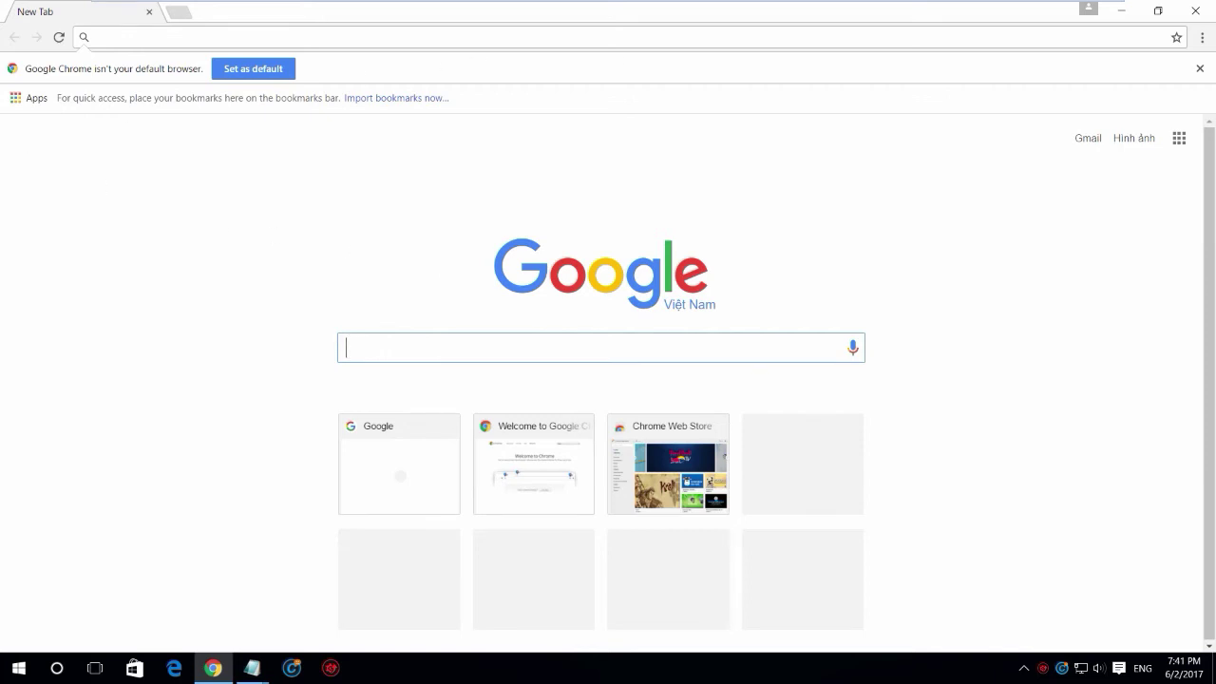
left_click(94, 37)
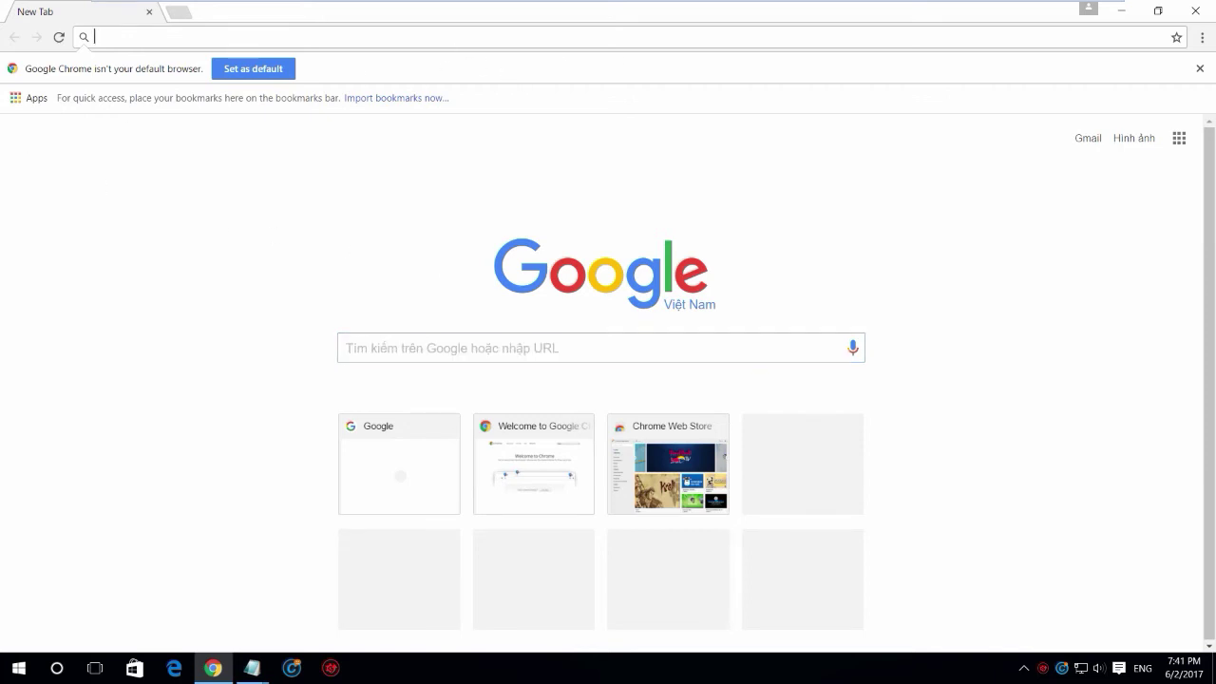
type("gô")
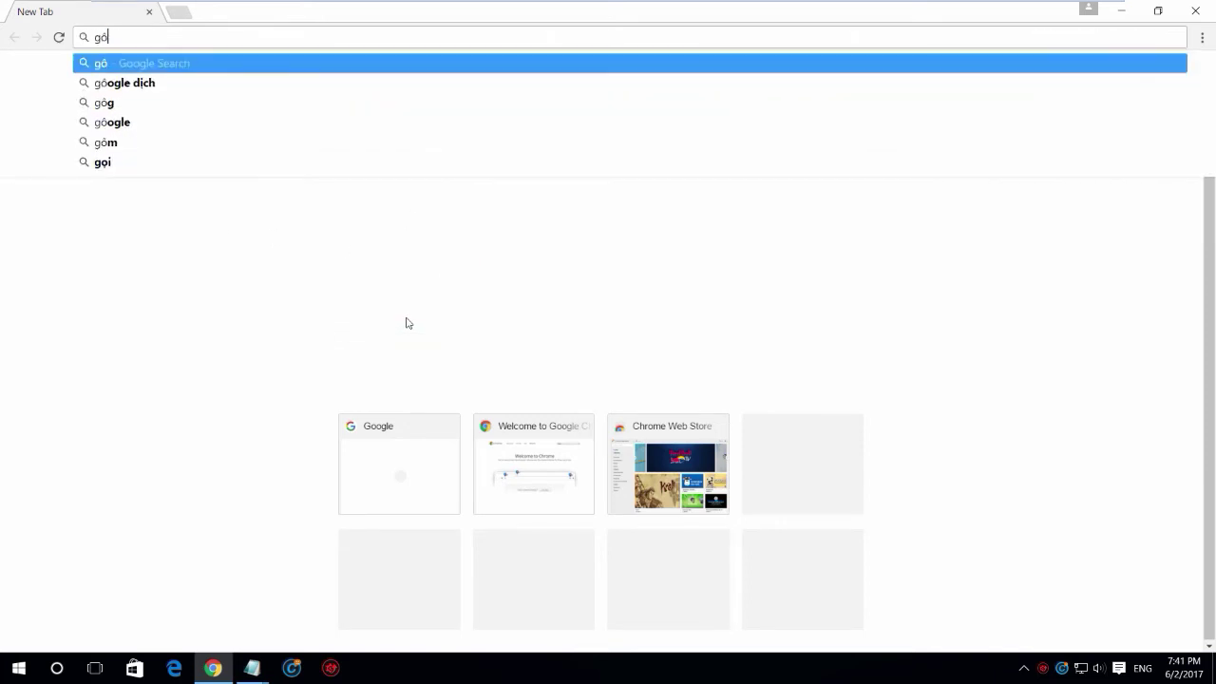
key("Return")
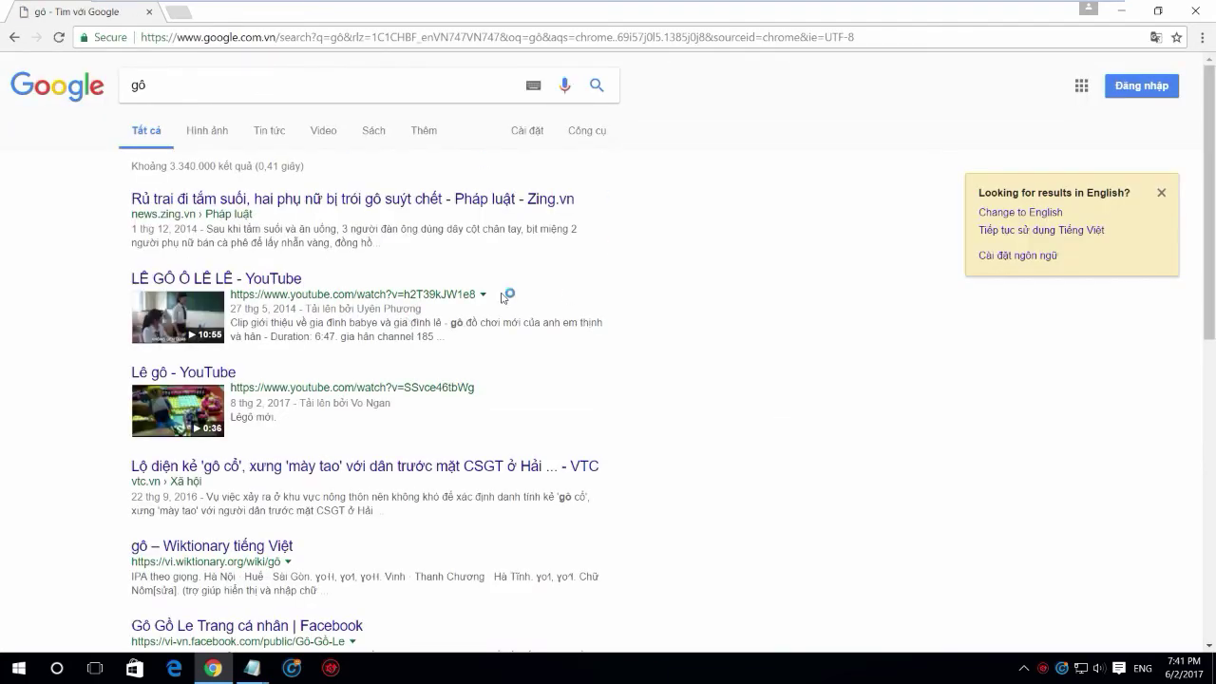
key("super+d")
- Replace the text of the Notepad file "o" with "các adware đã được gỡ khỏi trình duyệt" and minimize it
mouse_move(252, 668)
left_click(317, 593)
key("ctrl+a")
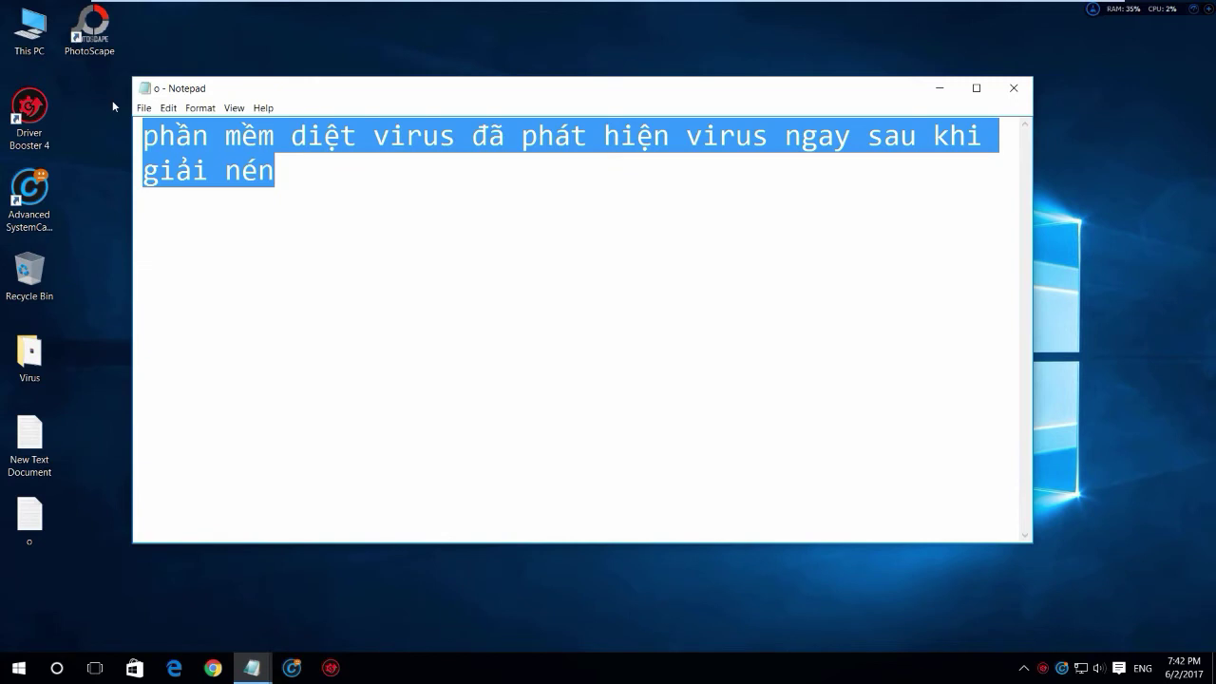
type("cachs")
key("BackSpace")
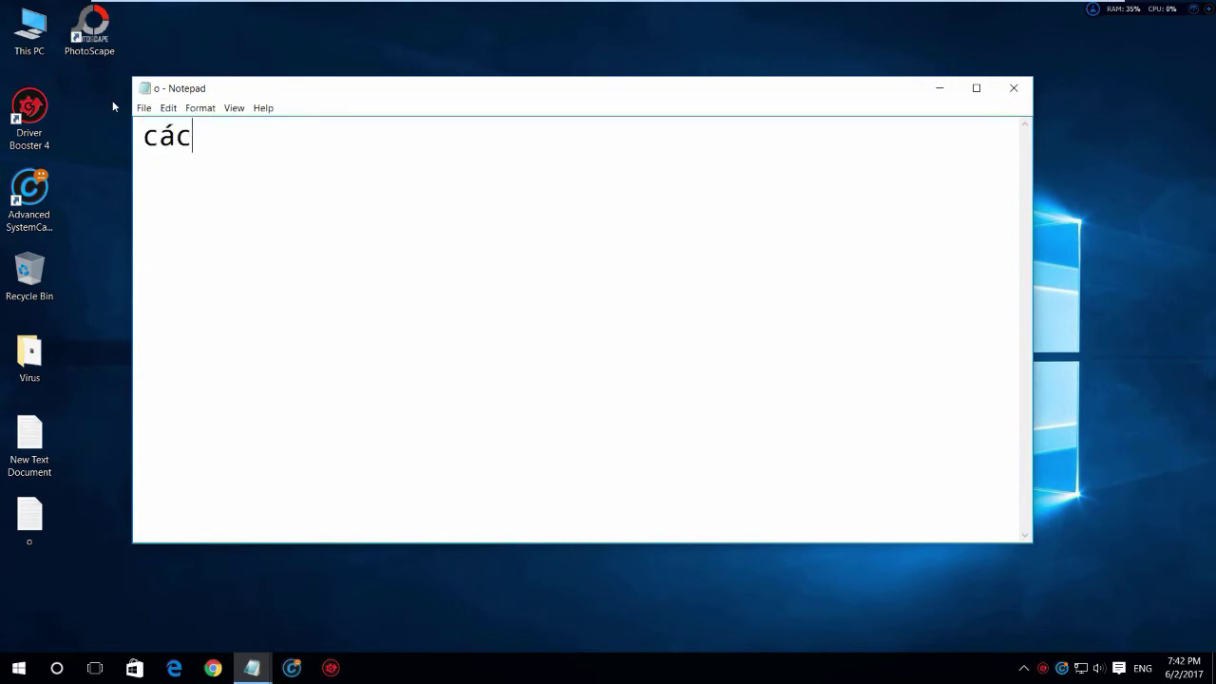
key("BackSpace")
type("c adwa")
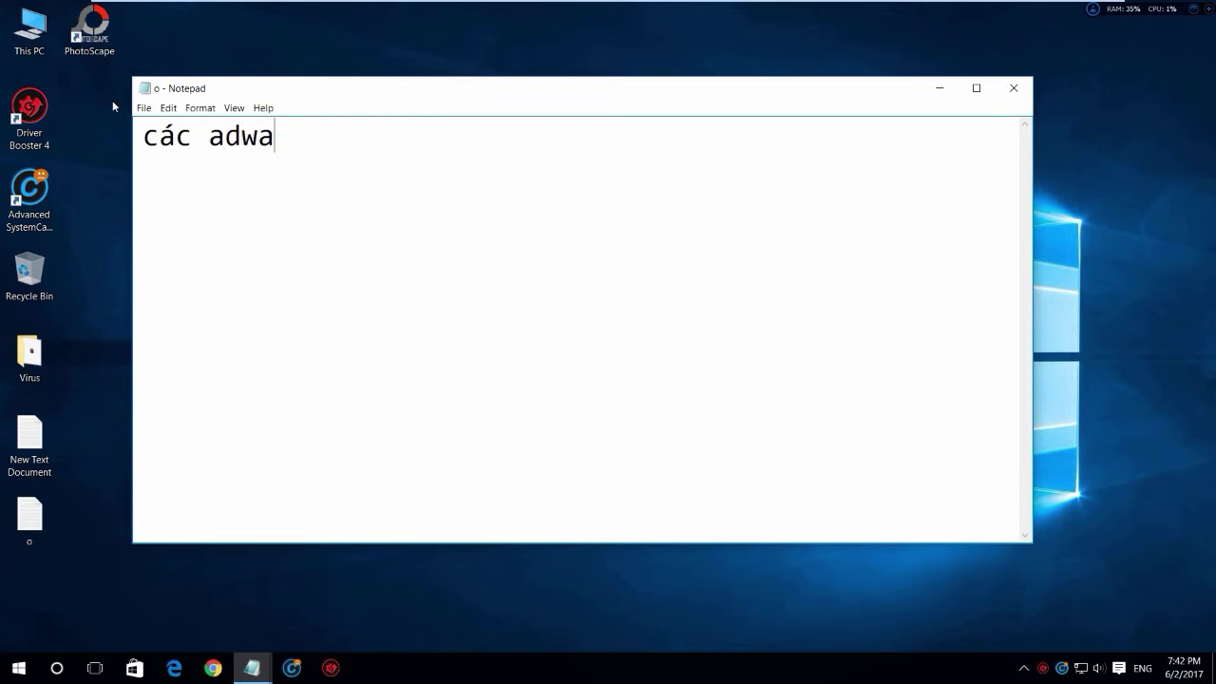
type("re đã được")
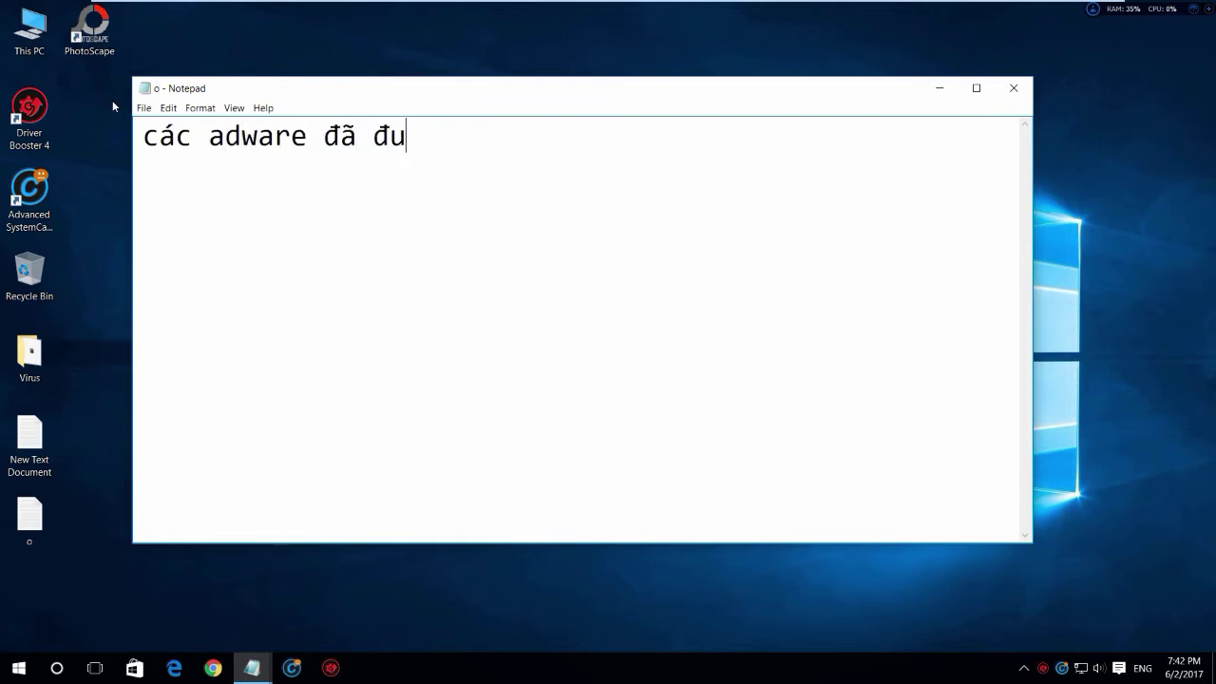
type(" go khỏi trình d")
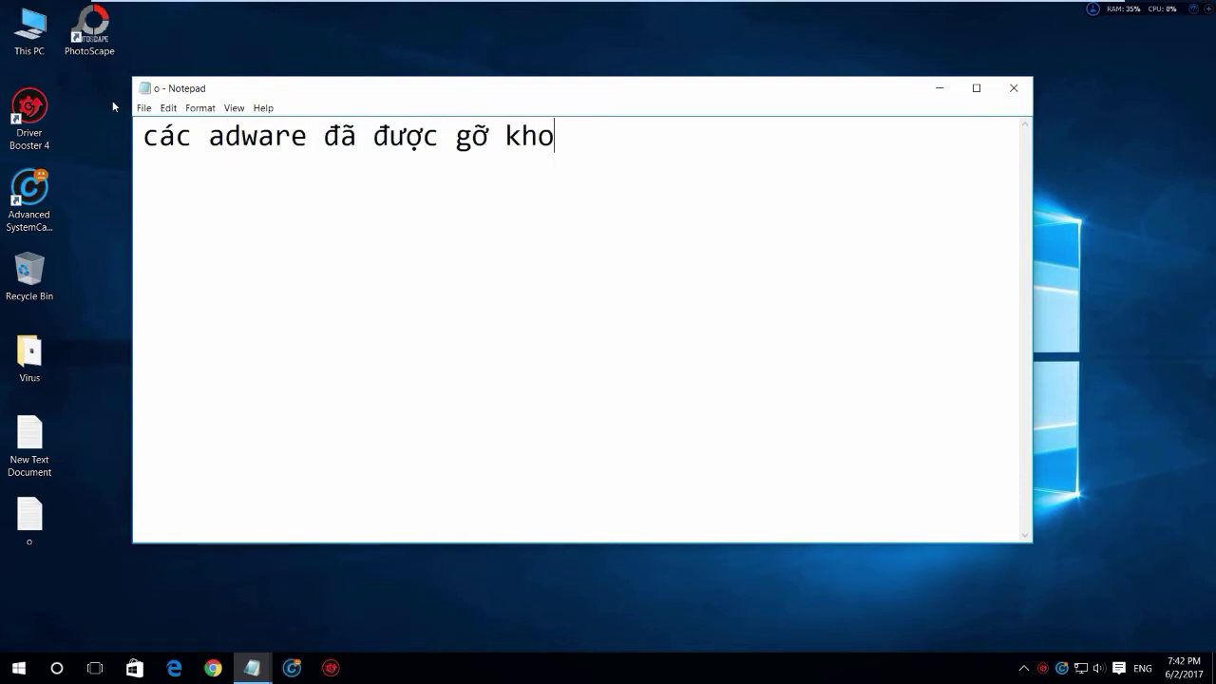
type("u")
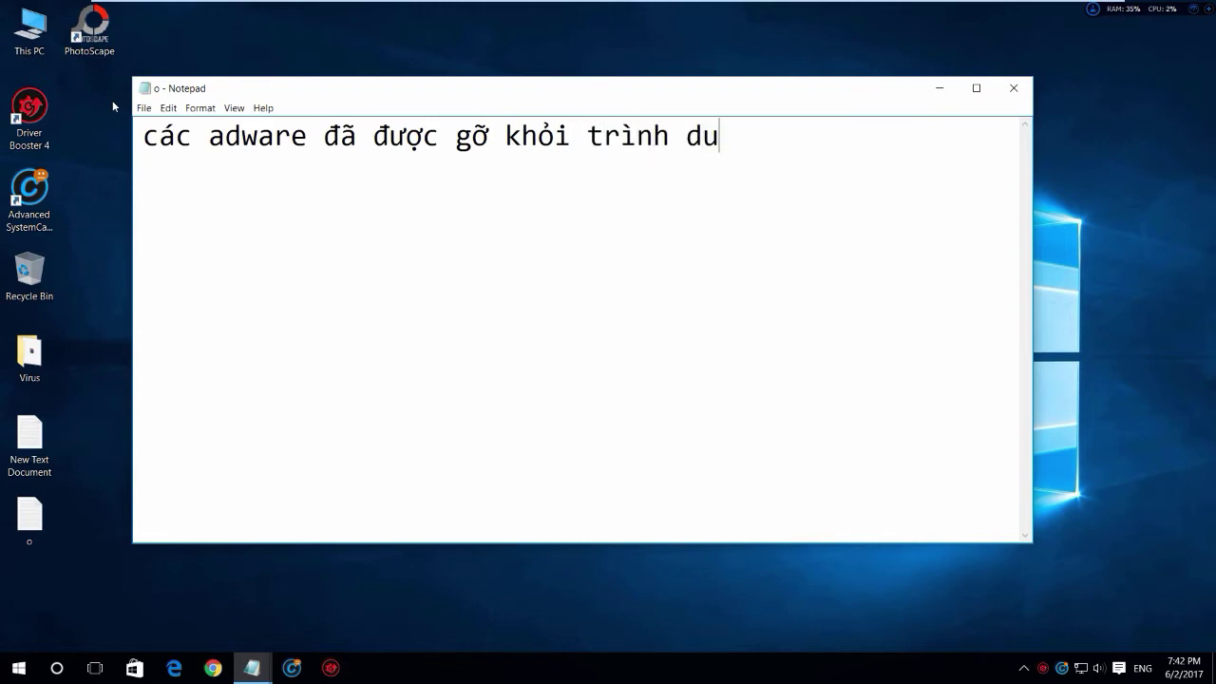
type("yêt")
left_click(940, 88)
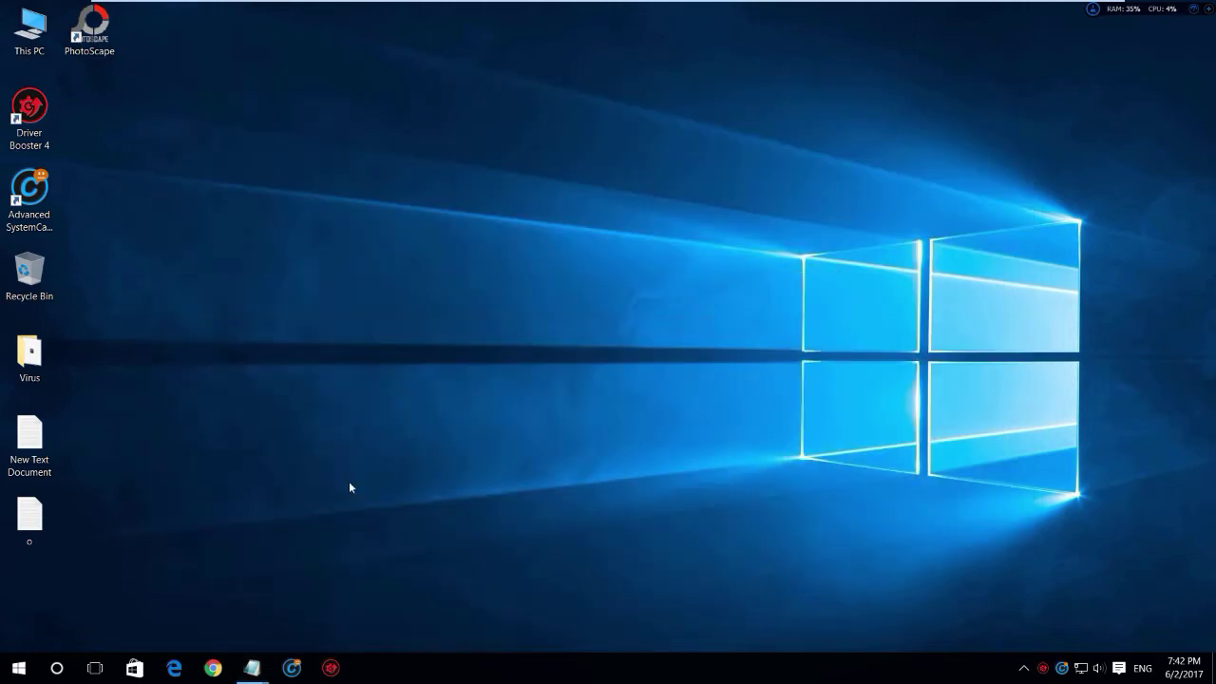
- Review the type 2 instructions on uninstalling unknown programs in "New Text Document", highlighting that passage, and minimize the note
mouse_move(253, 675)
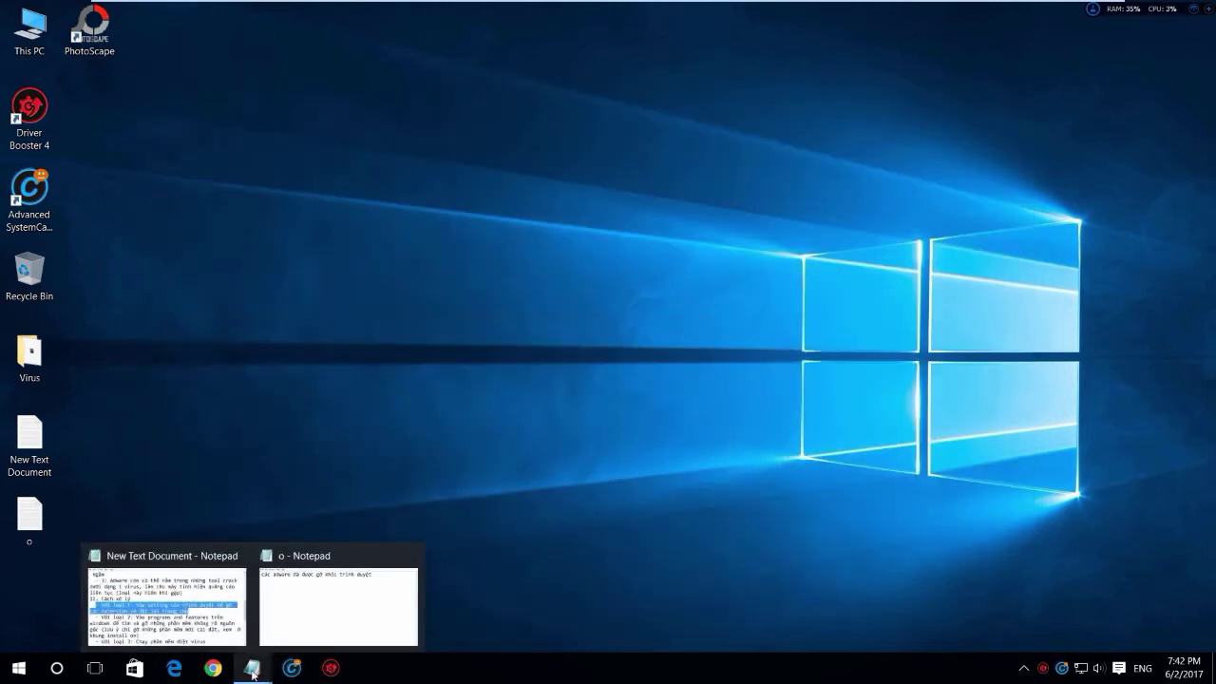
left_click(226, 624)
scroll(582, 333, "down", 1)
left_click_drag(193, 275, 424, 379)
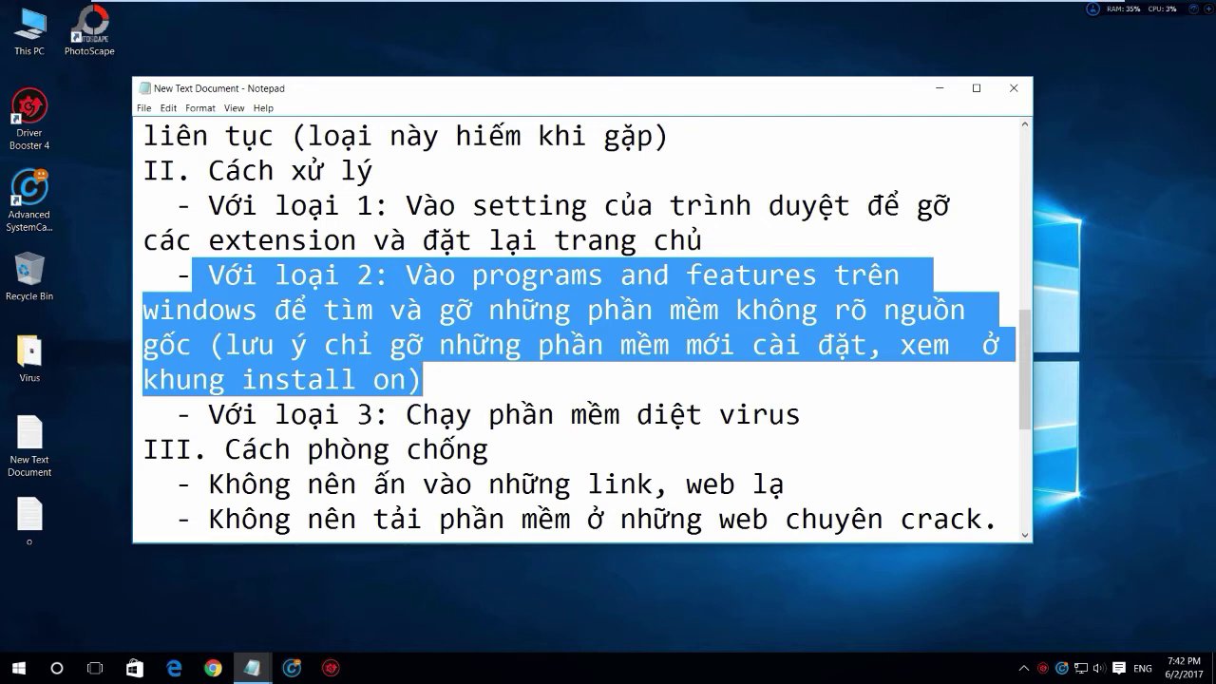
left_click(422, 379)
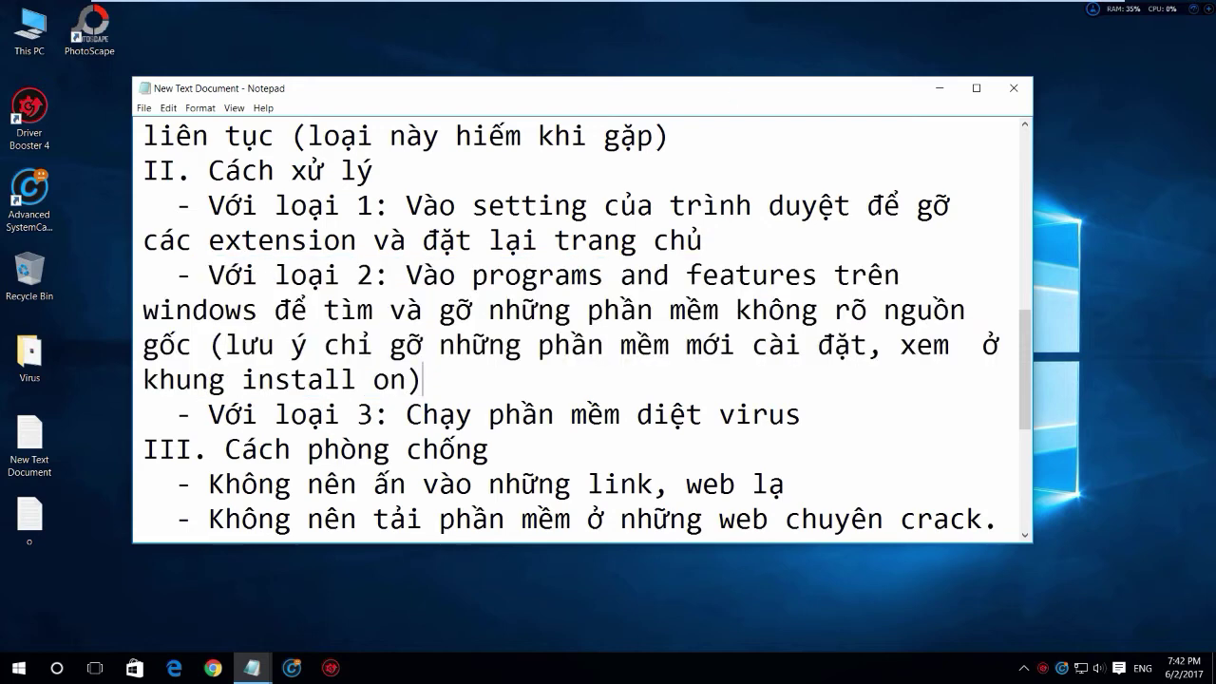
left_click(936, 90)
- Open Programs and Features from the Windows Control Panel
key("super")
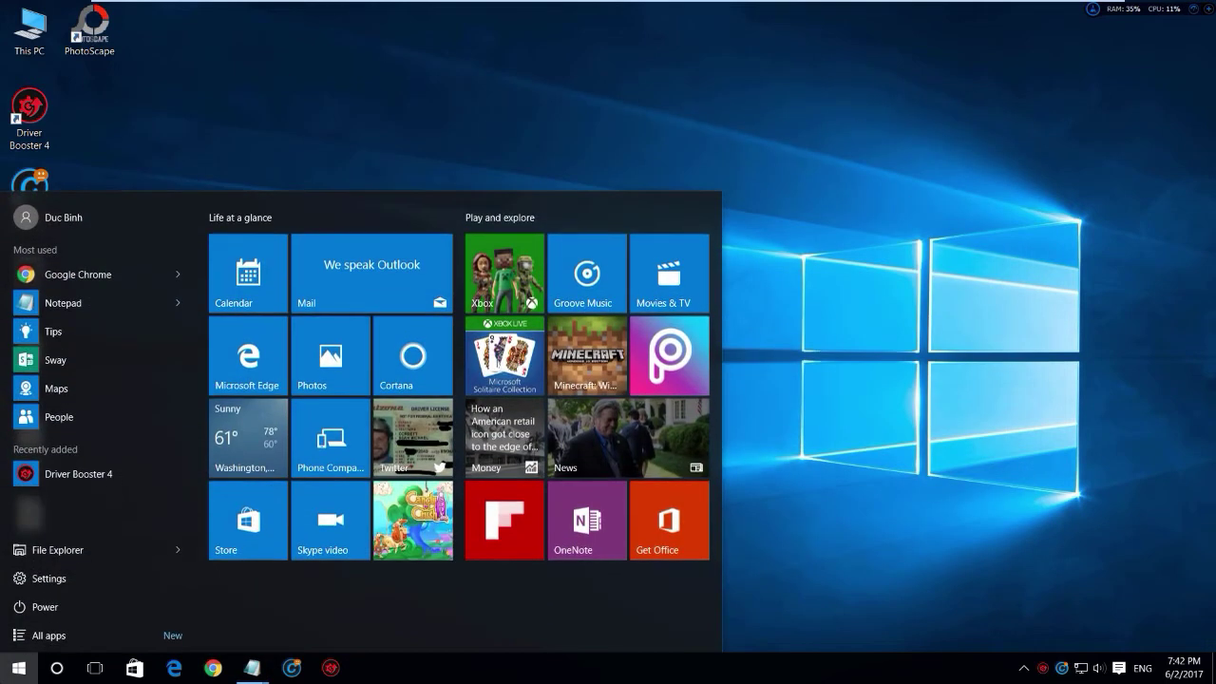
right_click(19, 668)
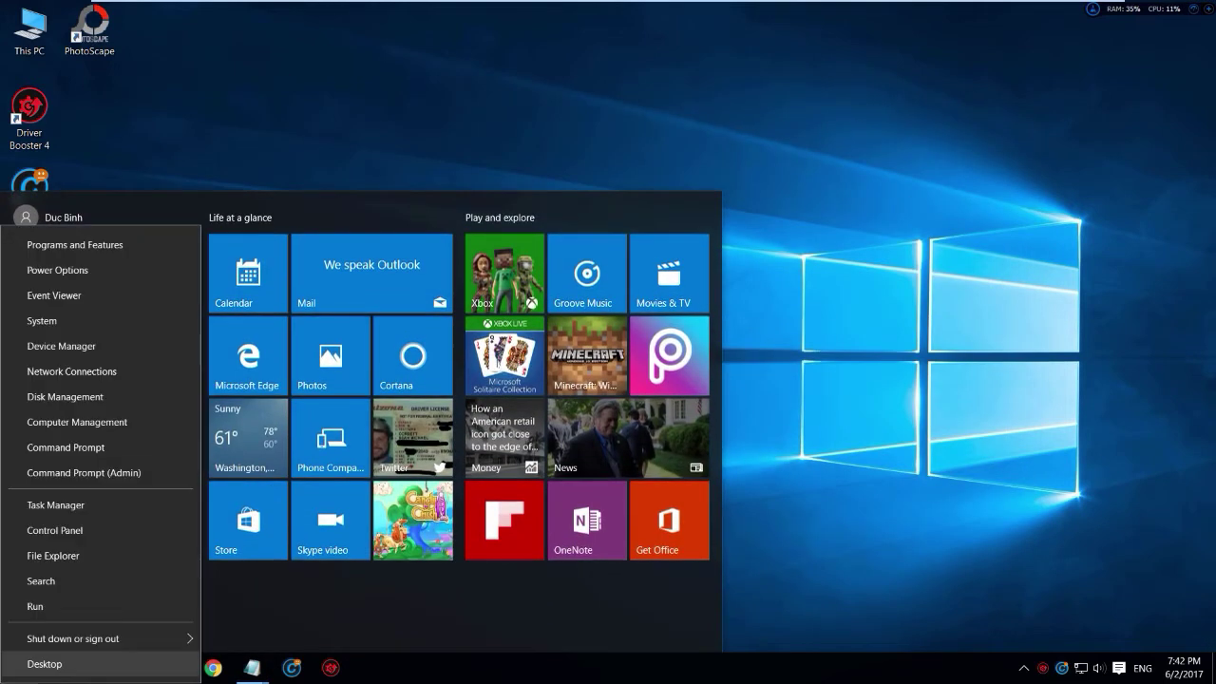
left_click(84, 534)
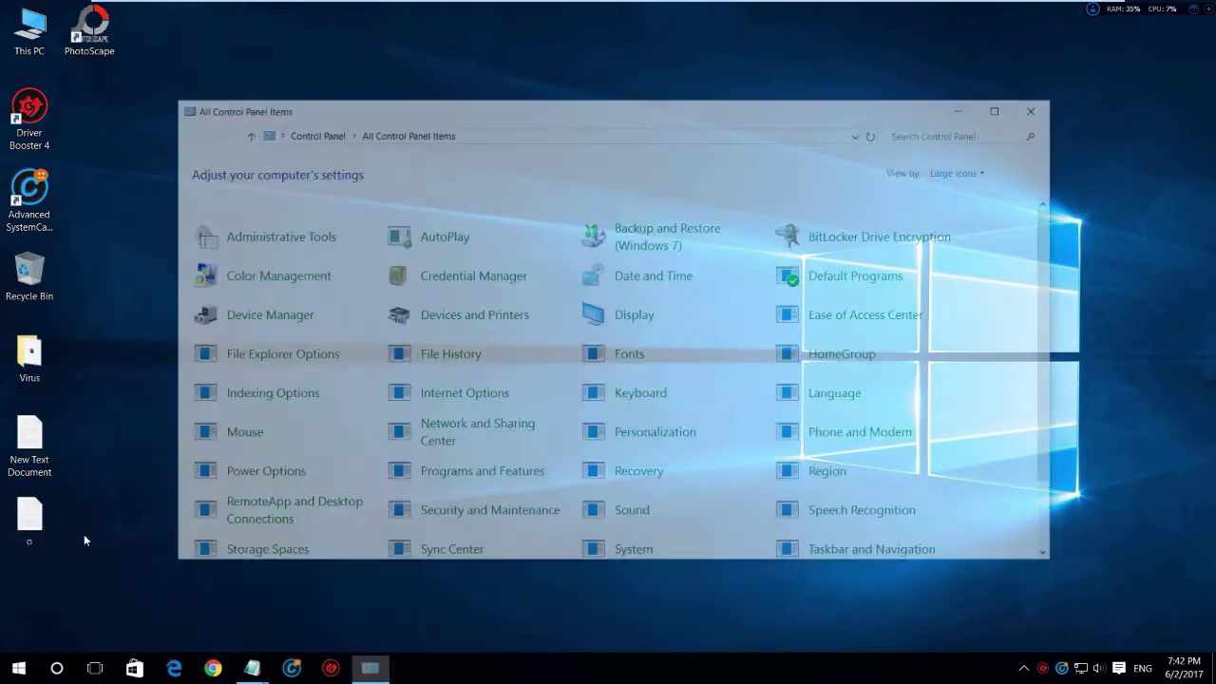
scroll(494, 466, "down", 1)
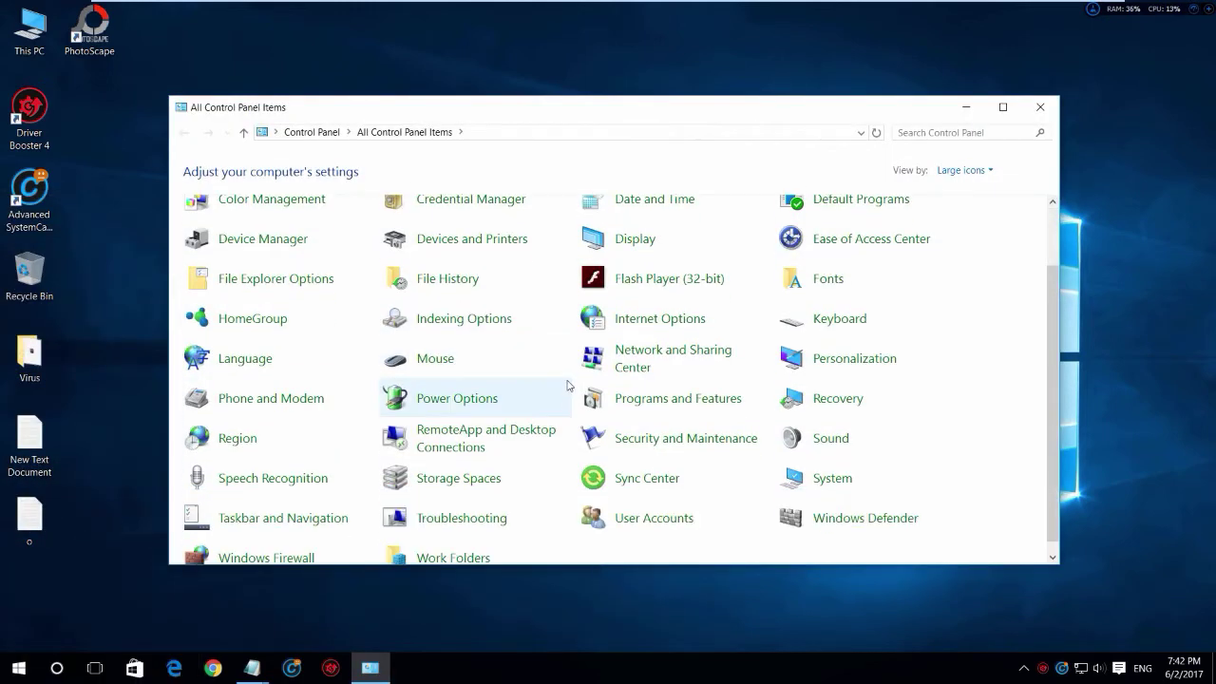
left_click(694, 400)
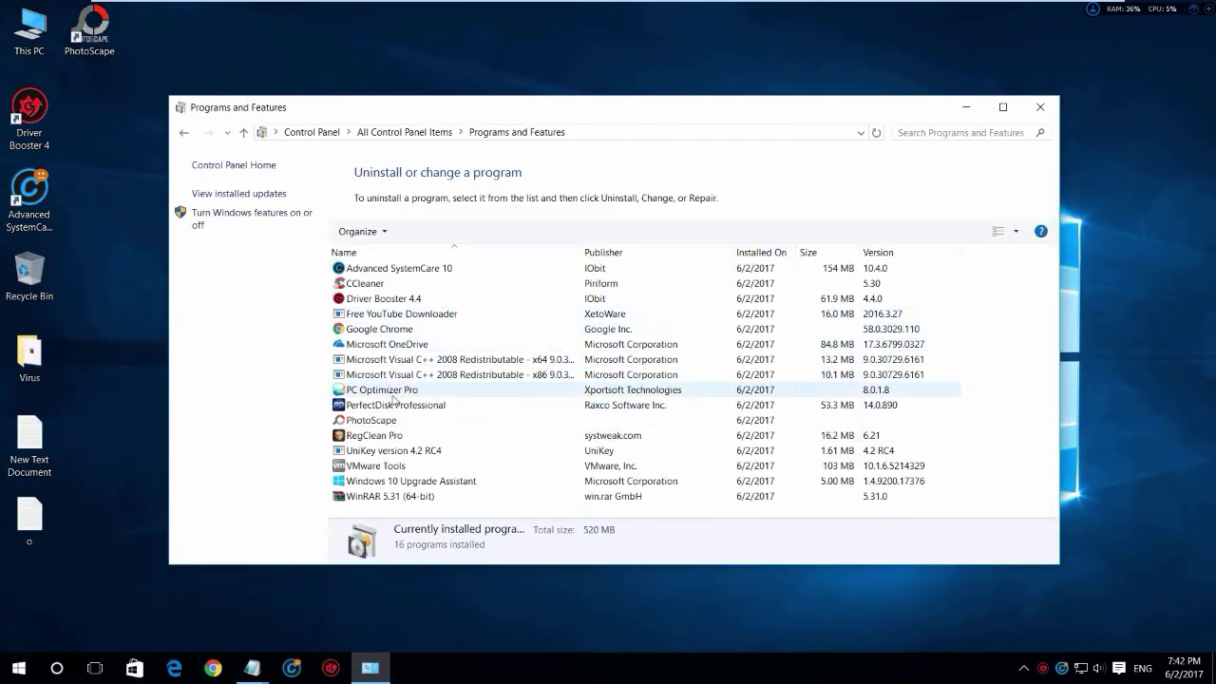
- Uninstall PC Optimizer Pro from the installed programs list and dismiss the uninstaller's closing message
left_click(382, 391)
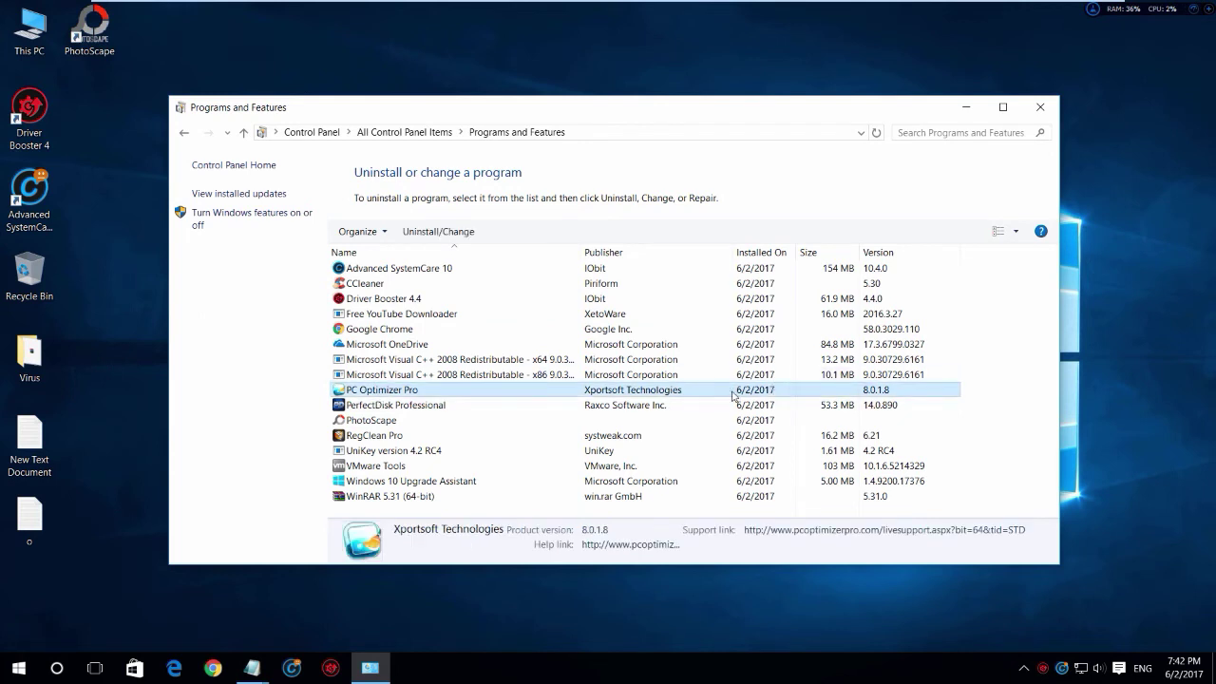
right_click(354, 390)
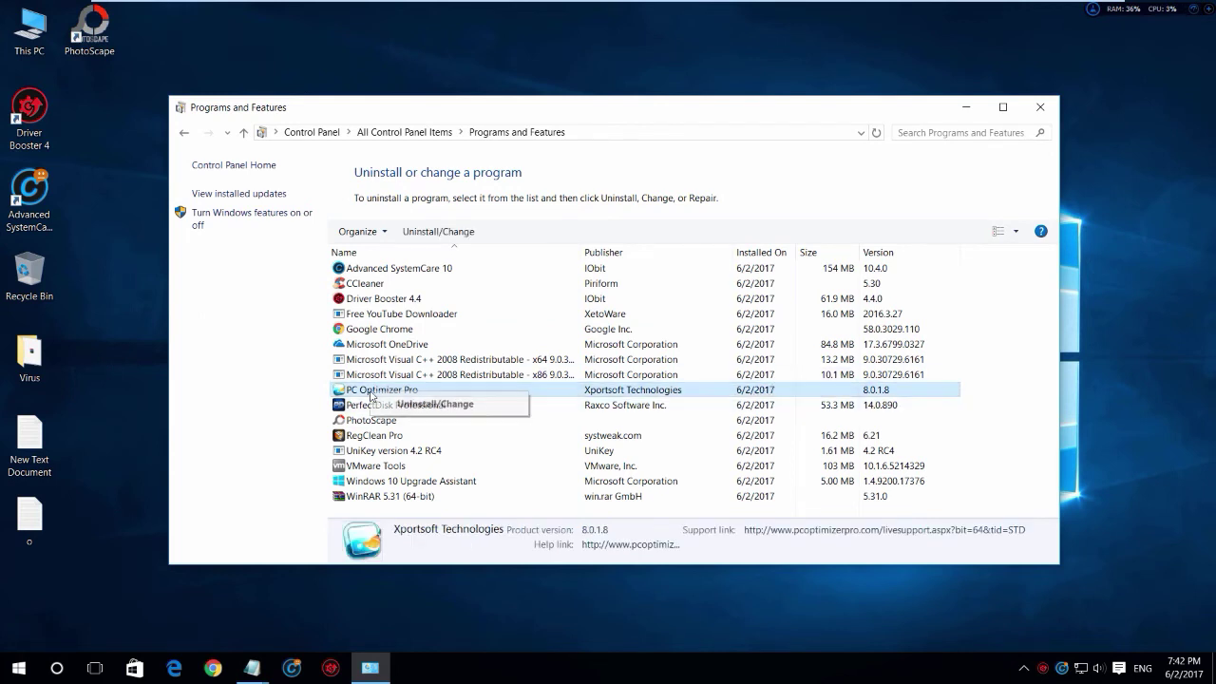
left_click(418, 403)
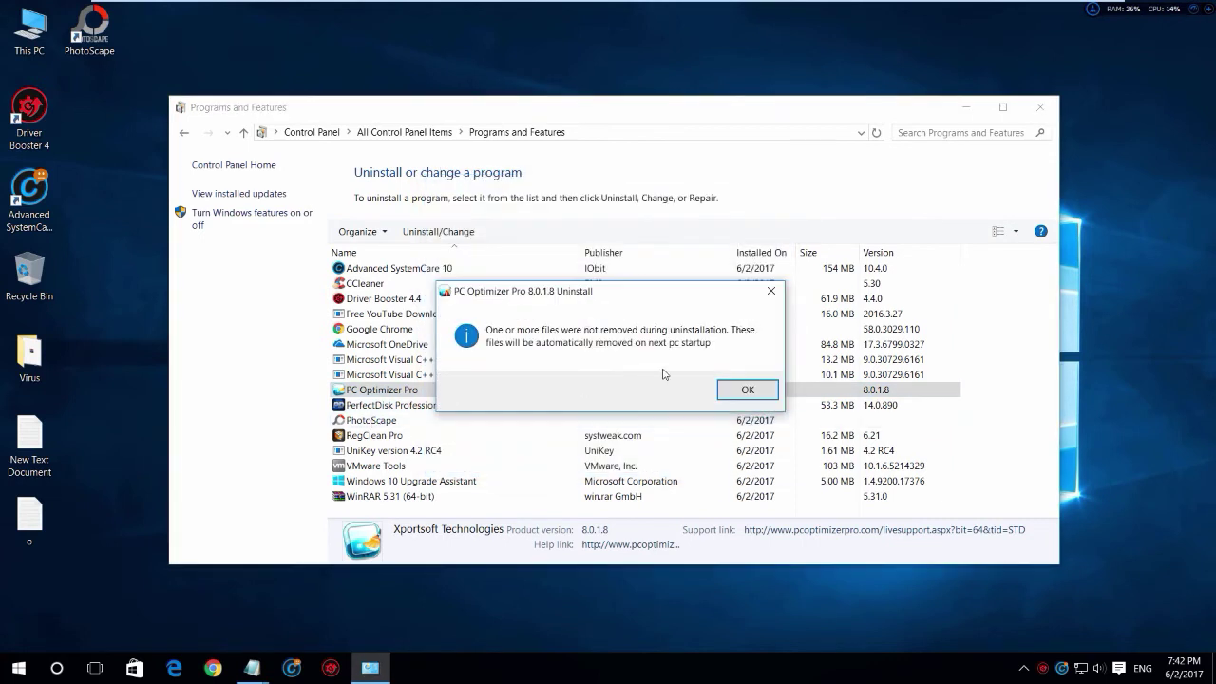
left_click(729, 385)
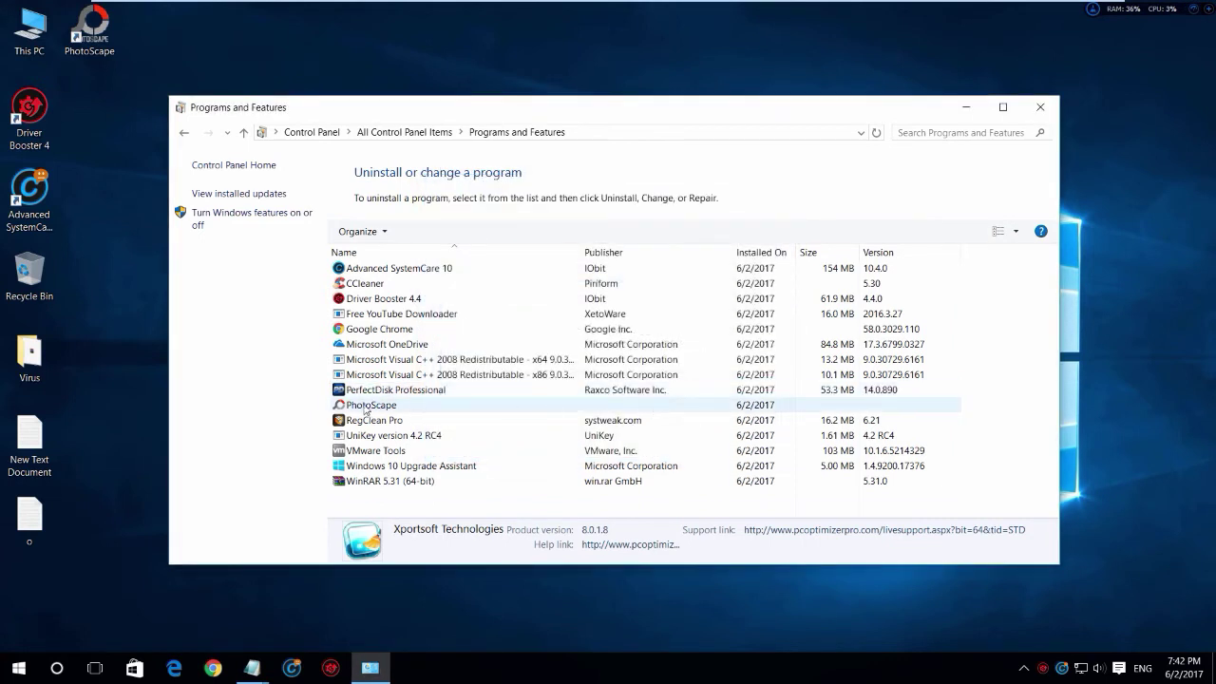
- Uninstall PerfectDisk Professional from the installed programs list, confirming the removal
left_click(367, 406)
left_click(367, 392)
right_click(367, 390)
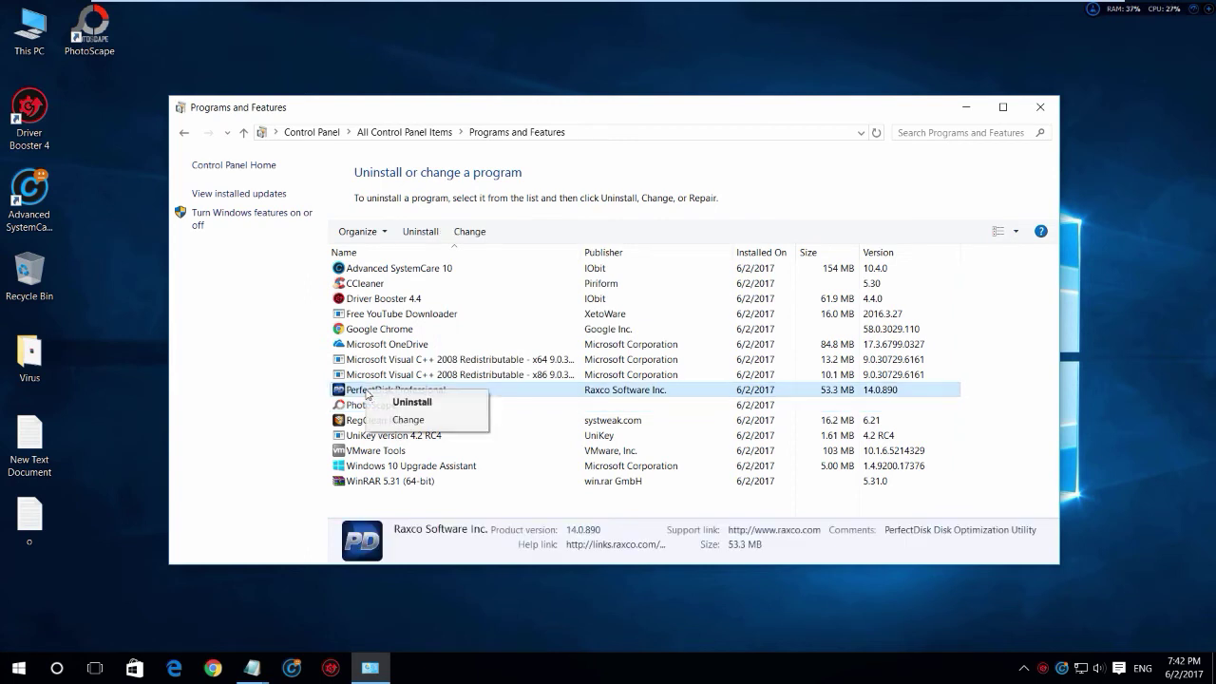
left_click(425, 400)
left_click(692, 330)
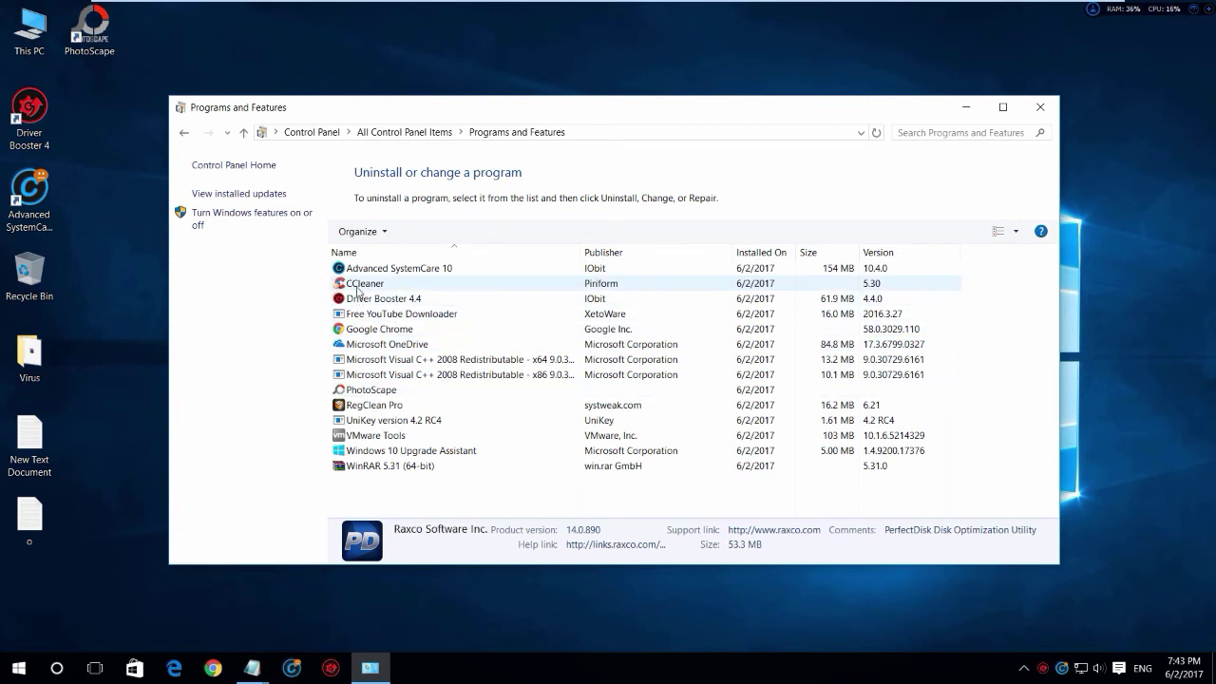
- Uninstall Free YouTube Downloader from the installed programs list, confirming the removal
left_click(371, 314)
right_click(368, 313)
left_click(411, 323)
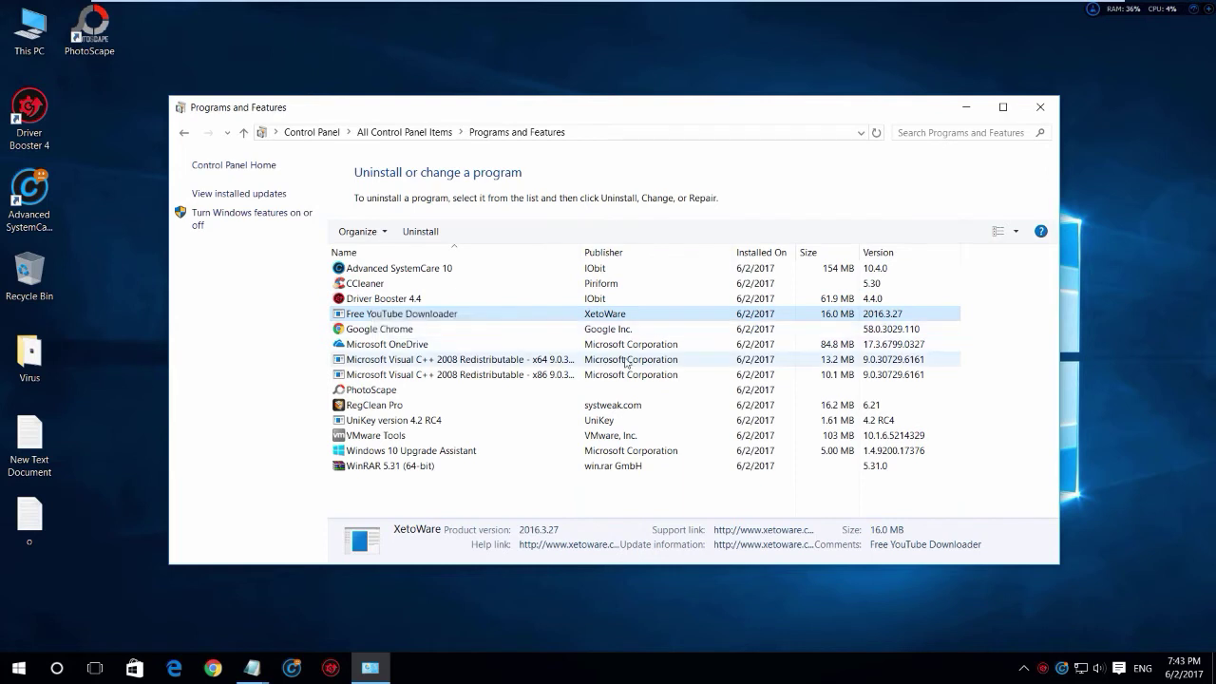
left_click(679, 388)
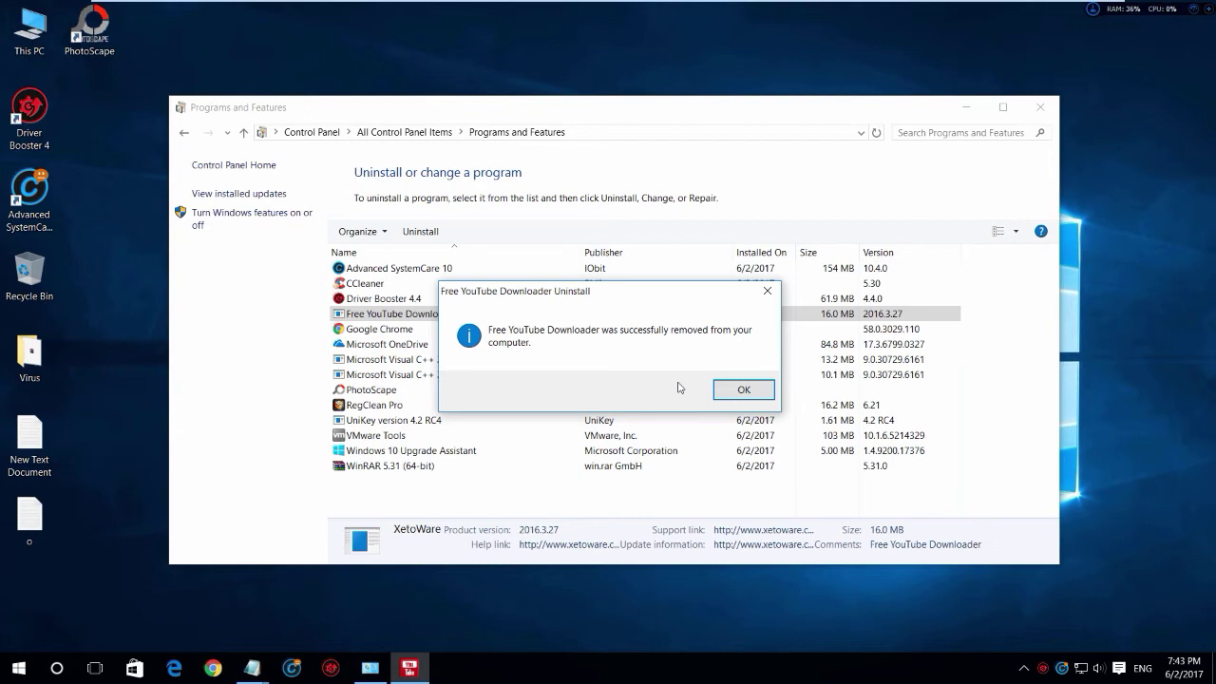
- Uninstall RegClean Pro from the installed programs list, choosing the full uninstall, and close Programs and Features
left_click(741, 390)
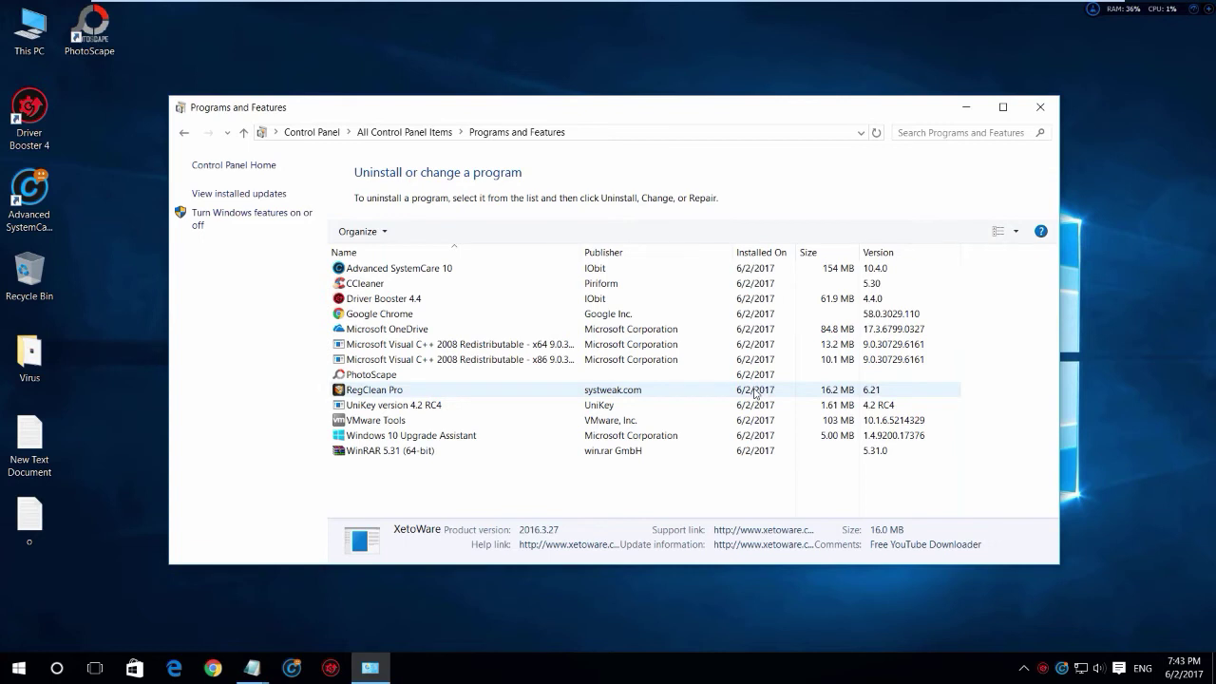
right_click(401, 390)
left_click(425, 399)
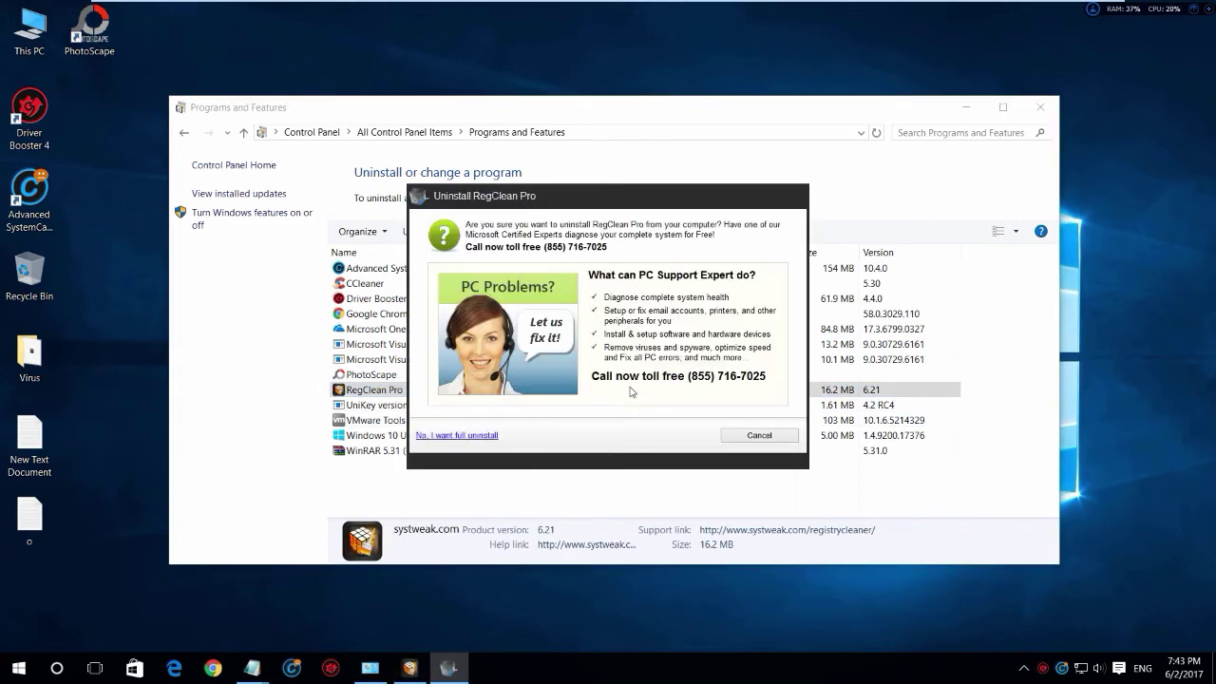
left_click(473, 436)
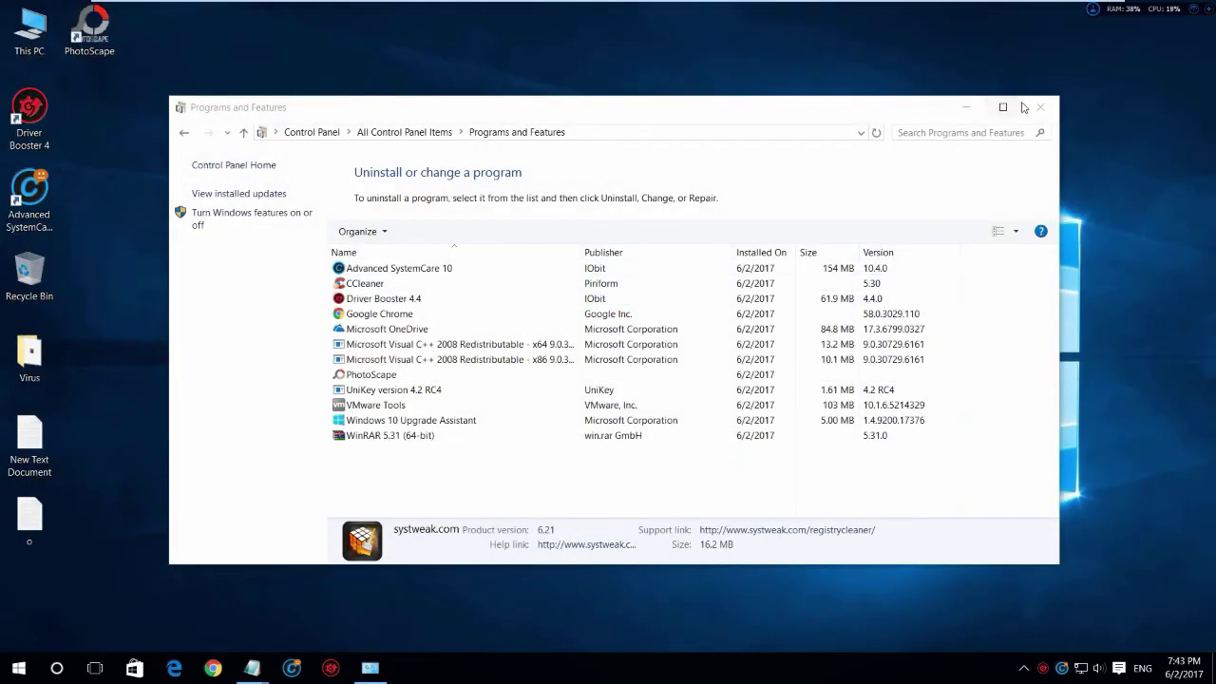
left_click(1036, 107)
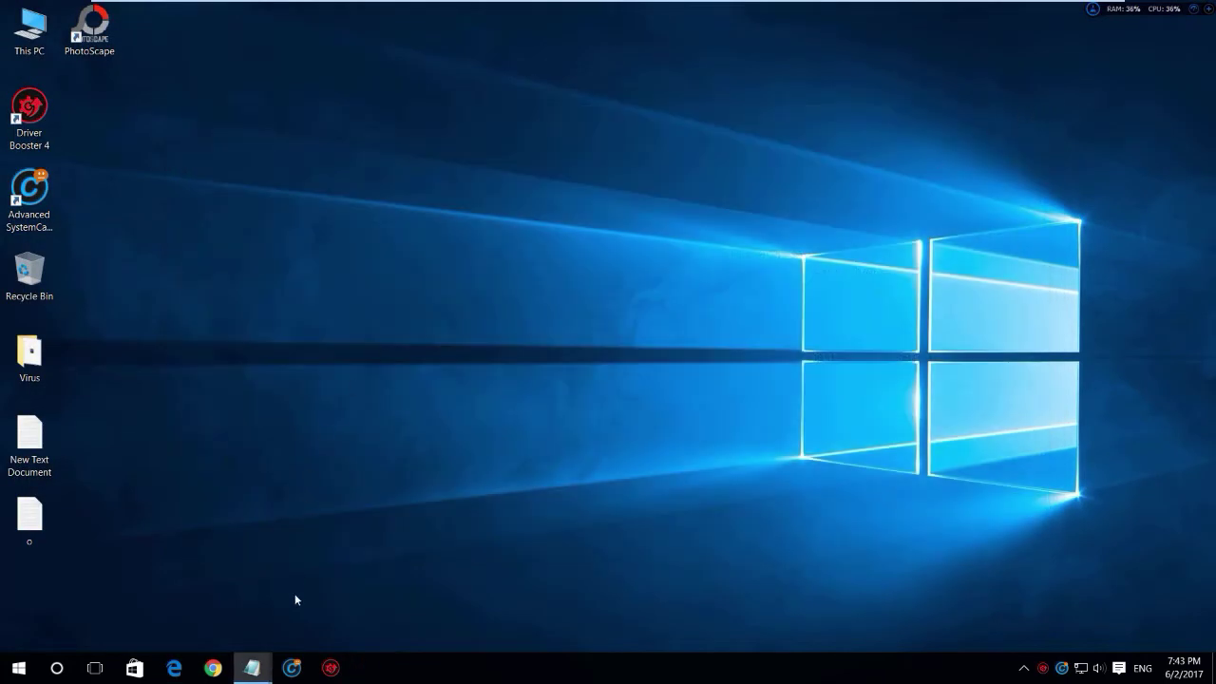
- Switch to the New Text Document notes in Notepad and highlight the type 3 line about running antivirus software
mouse_move(251, 667)
left_click(163, 609)
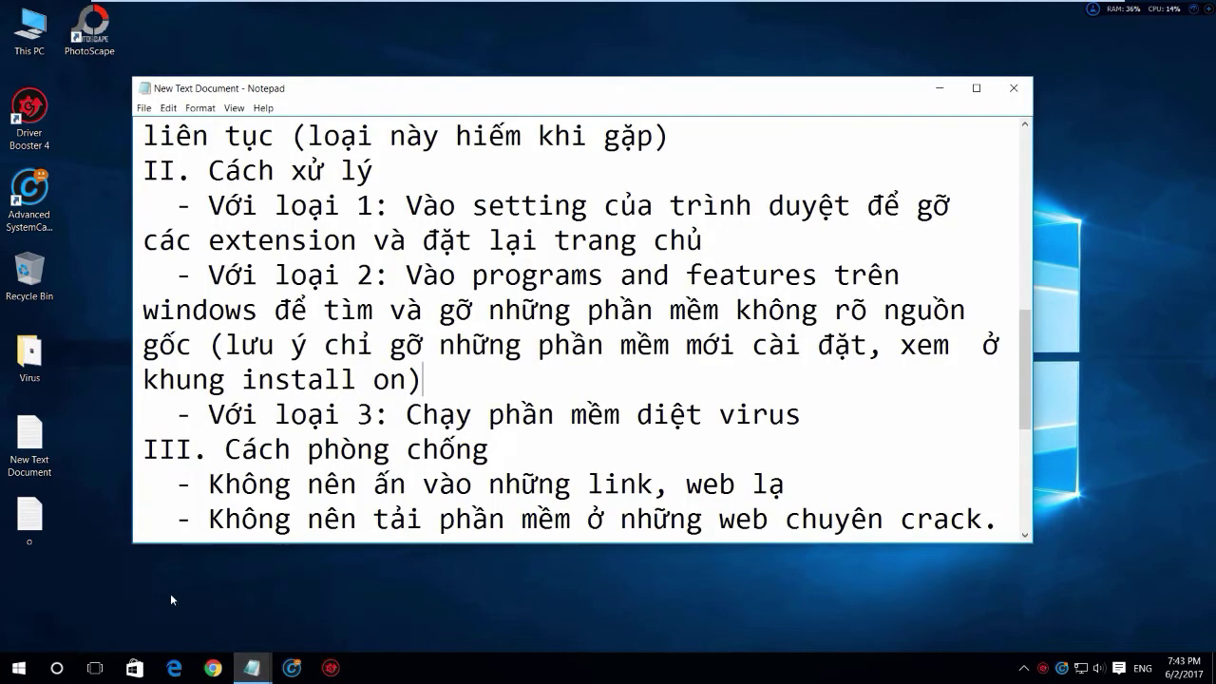
left_click_drag(193, 415, 801, 415)
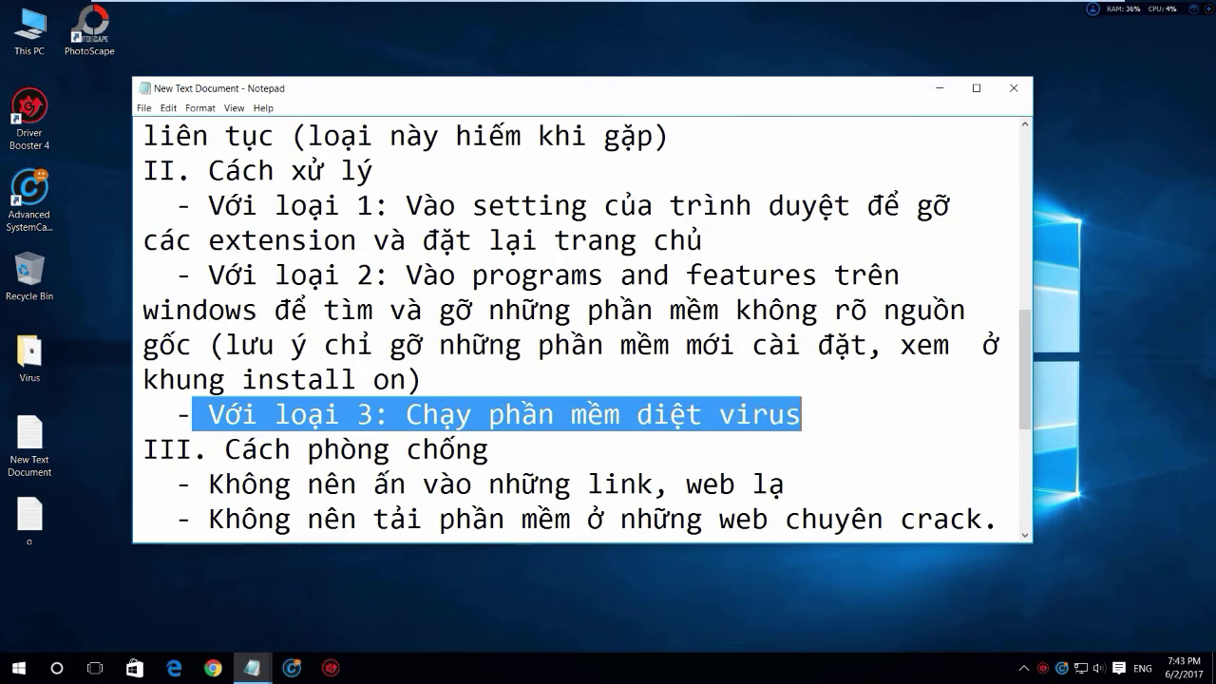
left_click(801, 415)
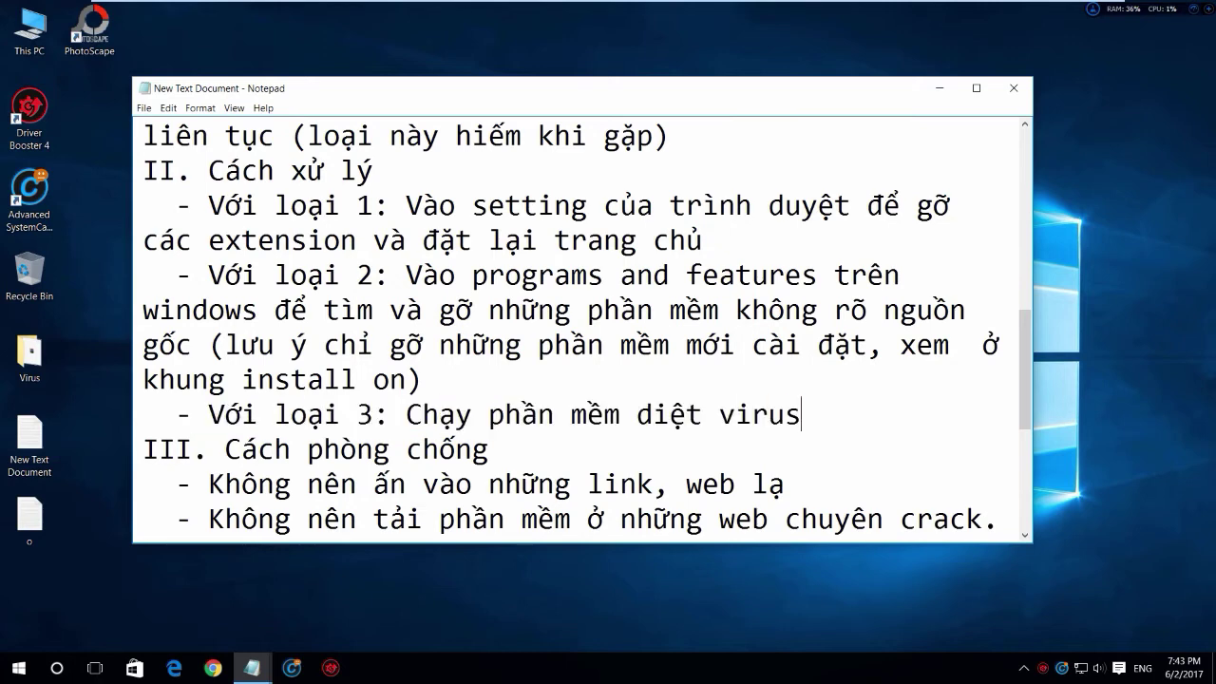
left_click(1027, 87)
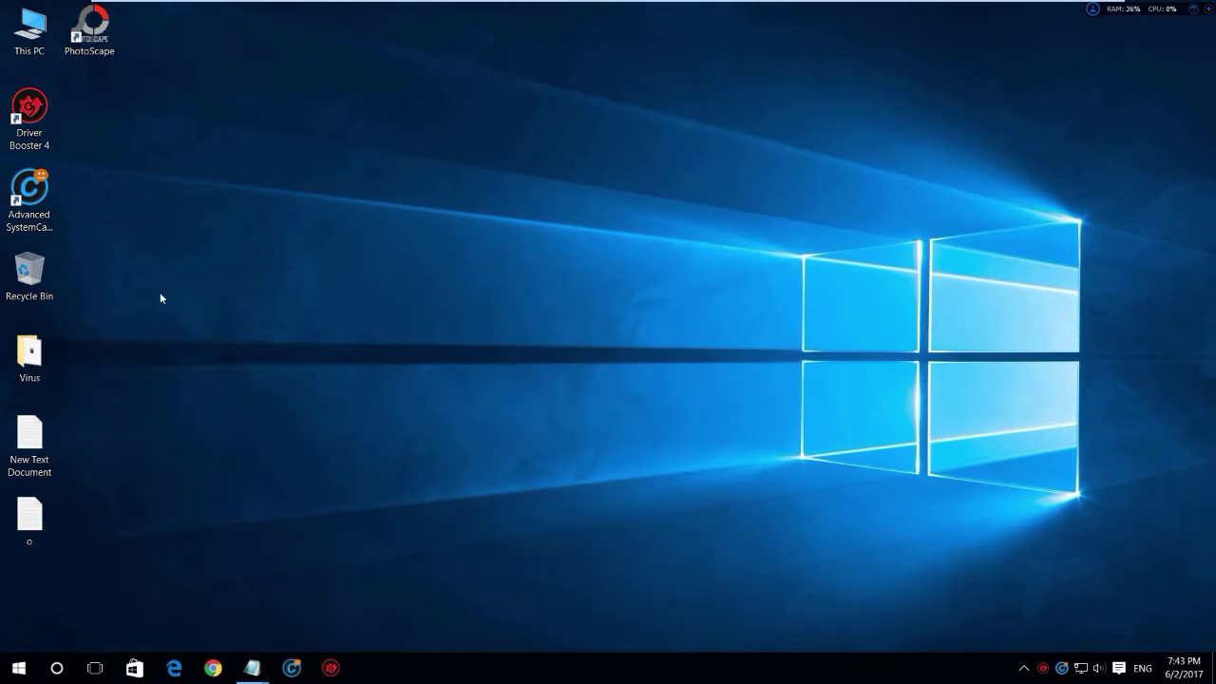
- Scan the desktop's Virus folder with Windows Defender and remove the detected threat
right_click(35, 347)
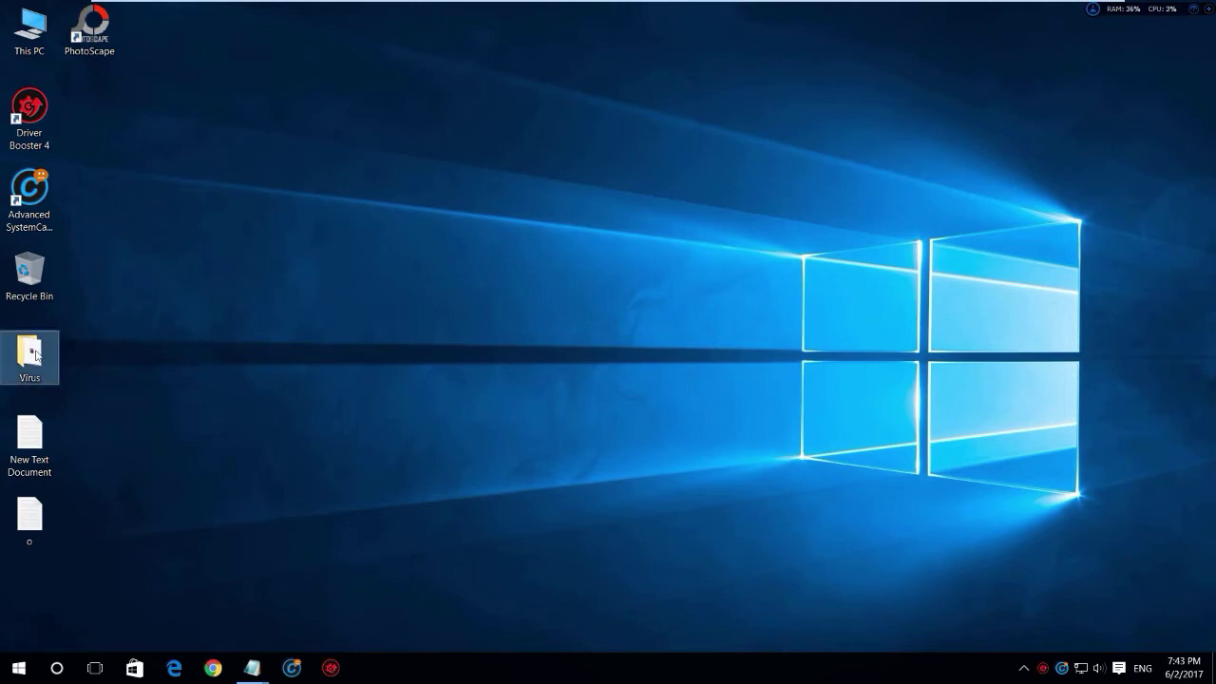
left_click(126, 348)
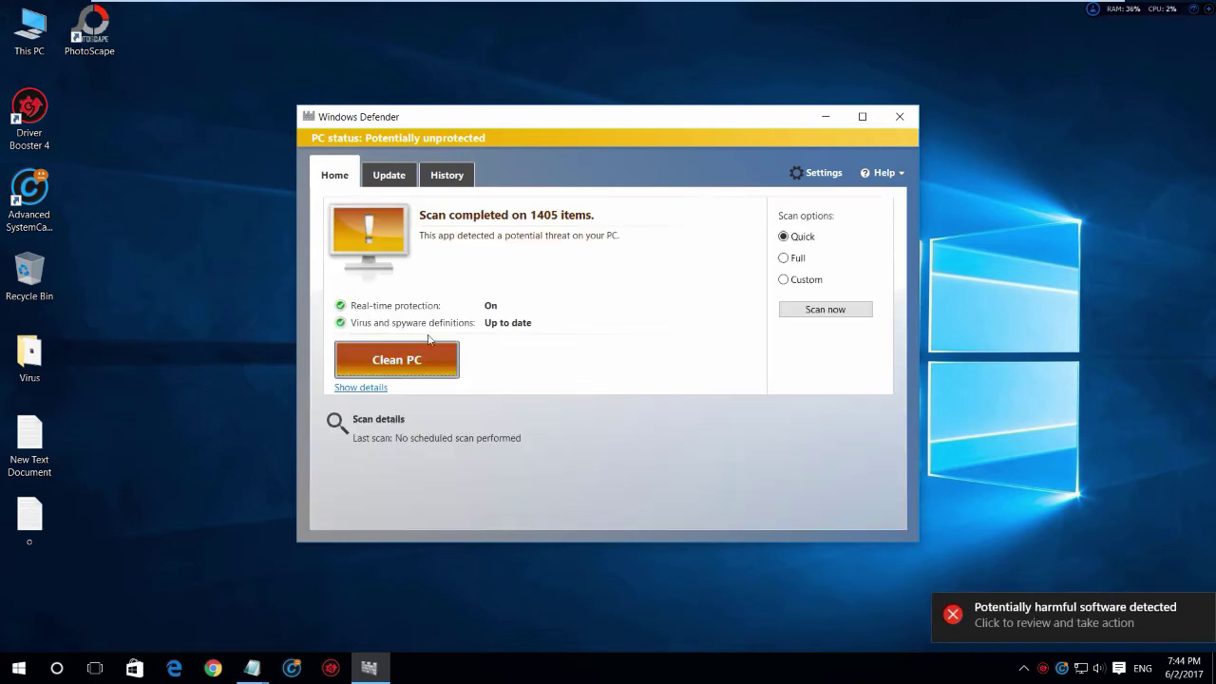
left_click(351, 389)
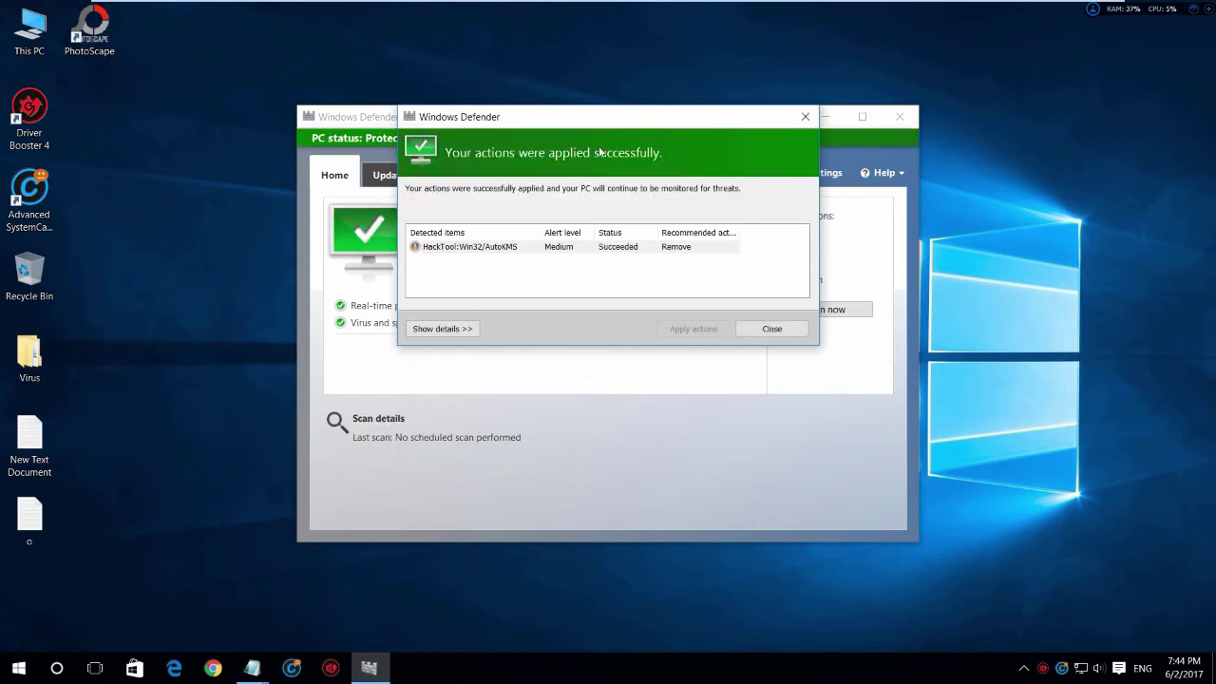
left_click(771, 330)
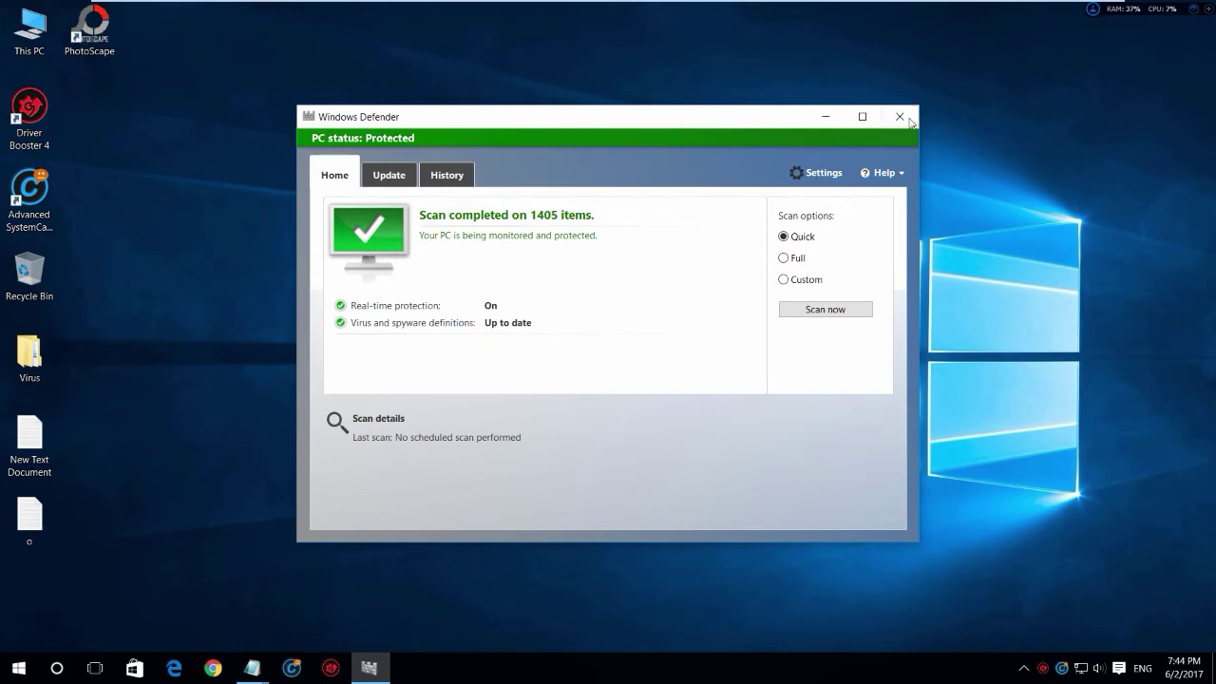
left_click(910, 121)
- Return to the New Text Document notes and highlight the section III advice on strange links and crack download sites
mouse_move(253, 668)
left_click(223, 608)
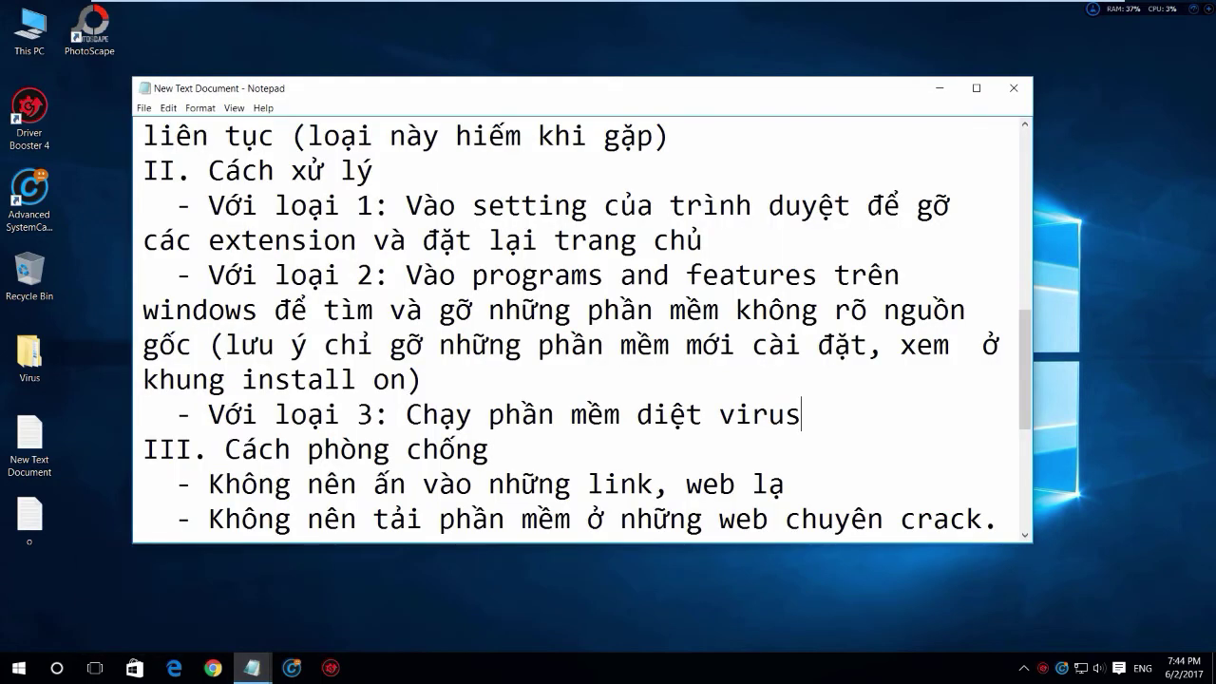
scroll(581, 328, "down", 2)
left_click_drag(145, 240, 488, 242)
left_click_drag(175, 275, 785, 275)
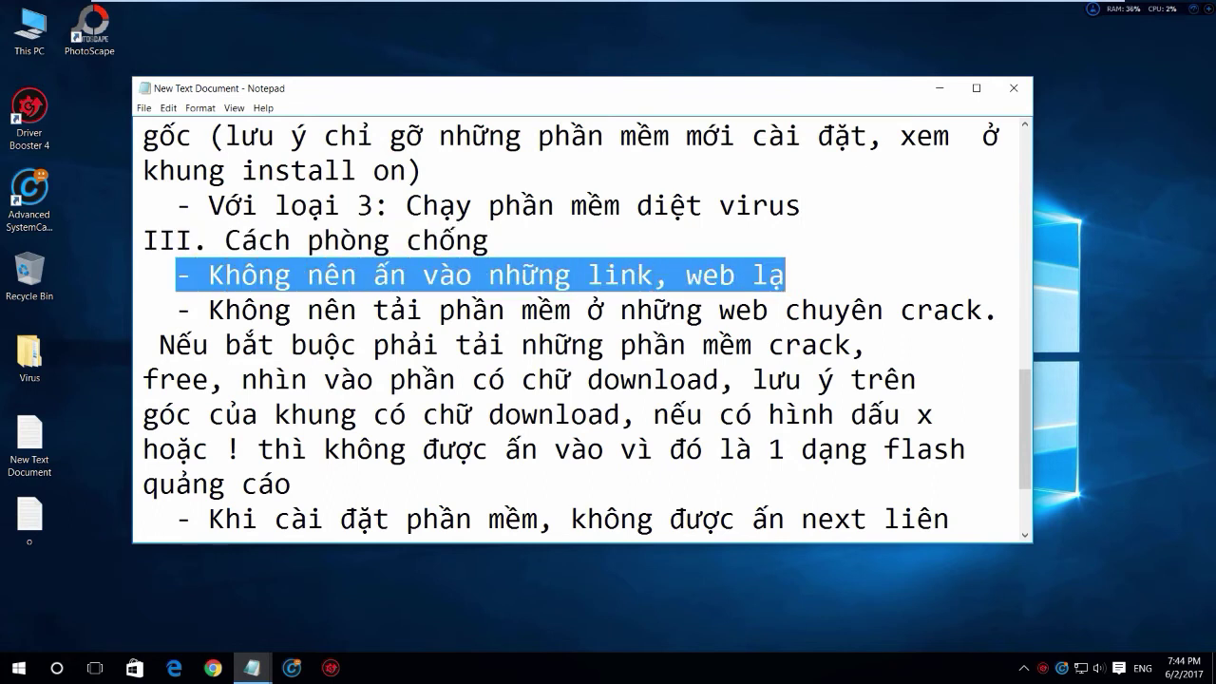
left_click_drag(175, 310, 291, 485)
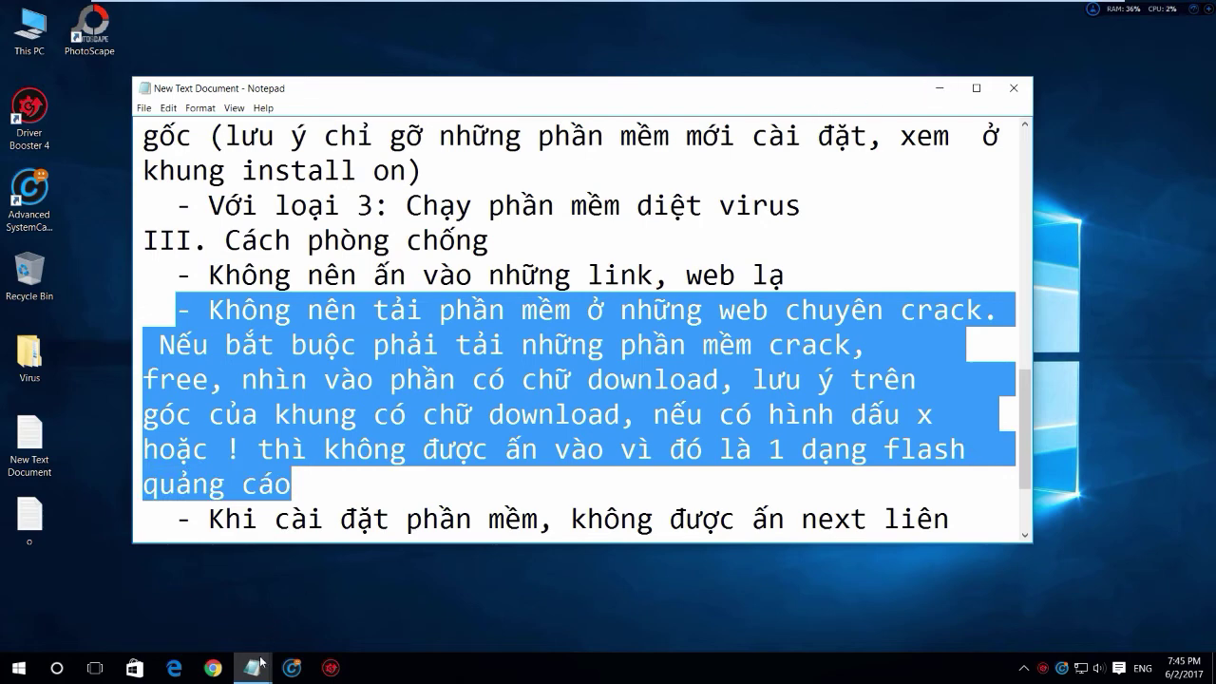
- Open google.com in Chrome and search for "download software for free"
left_click(213, 668)
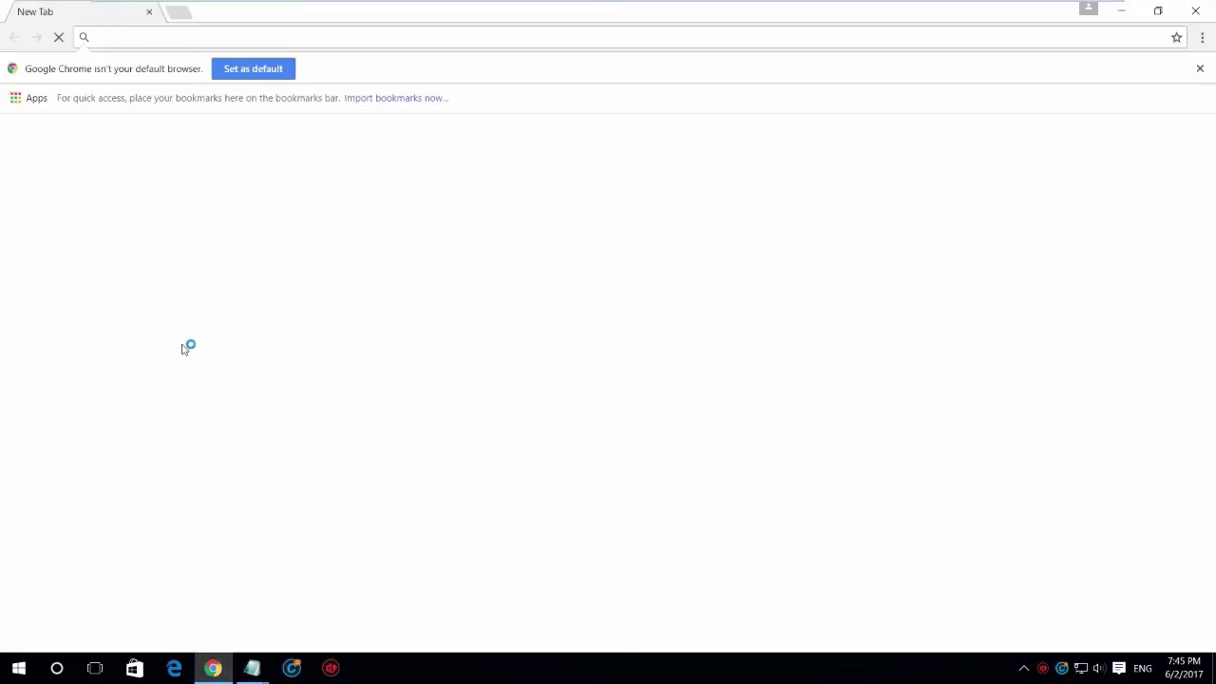
type("google.com")
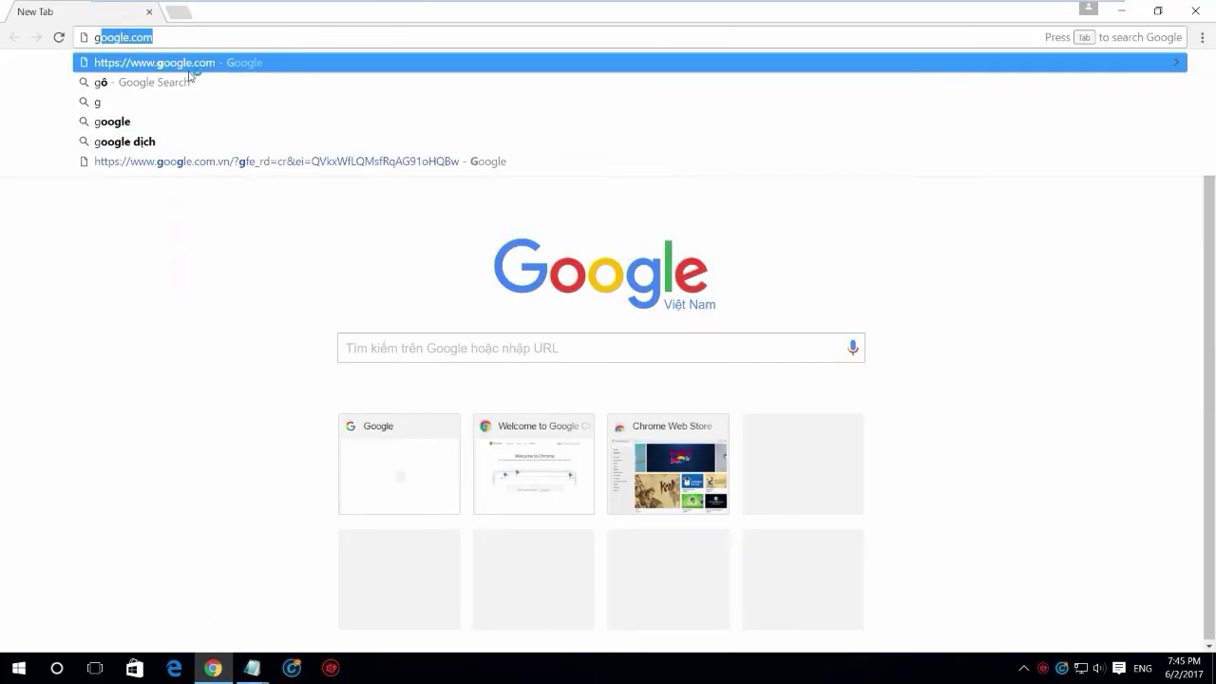
key("Return")
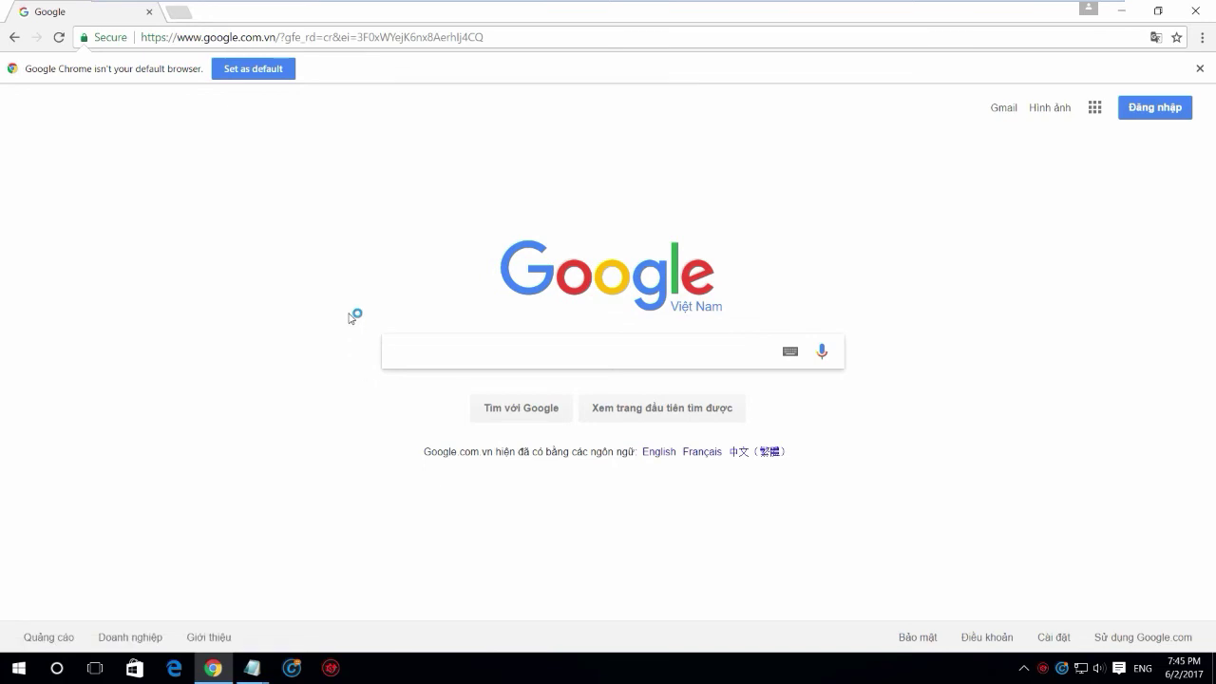
type("do")
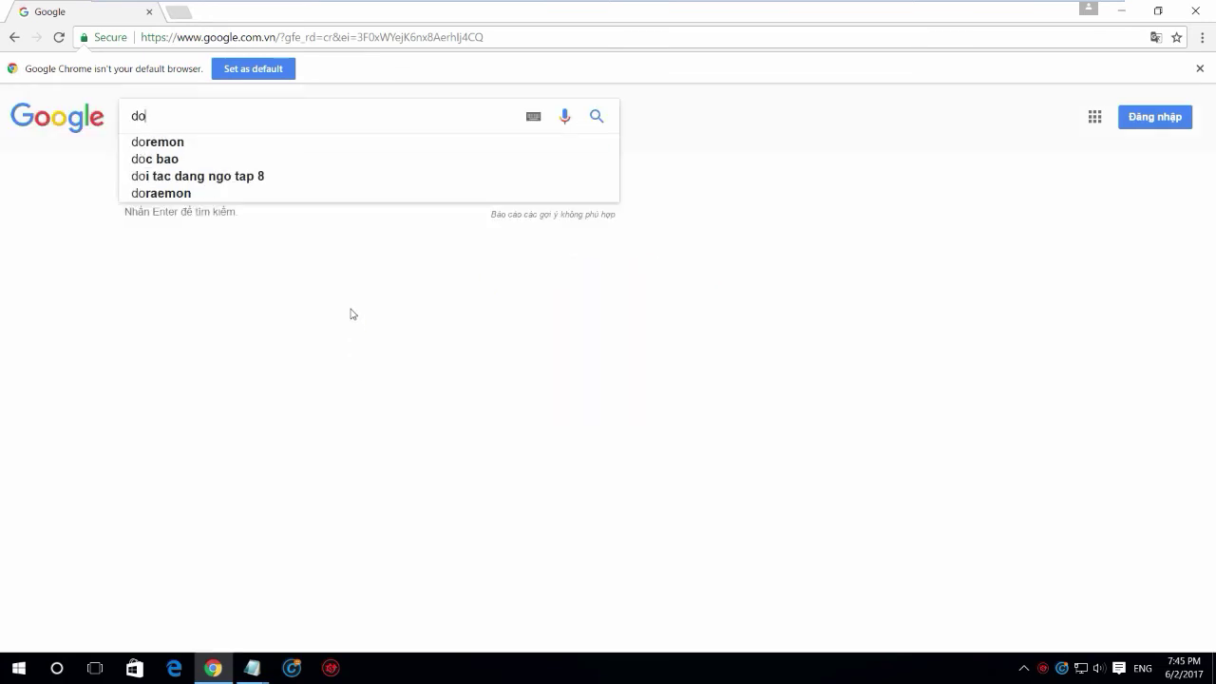
type("wnload sof")
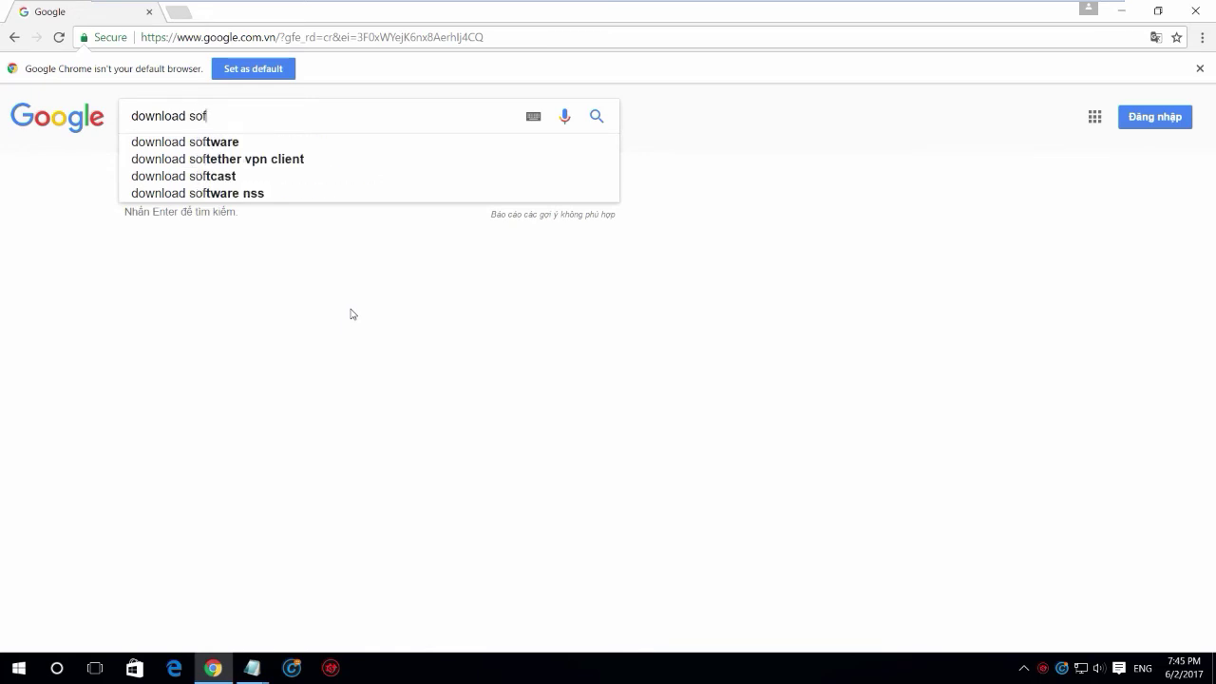
type("tware")
key("Down")
key("Down")
key("Return")
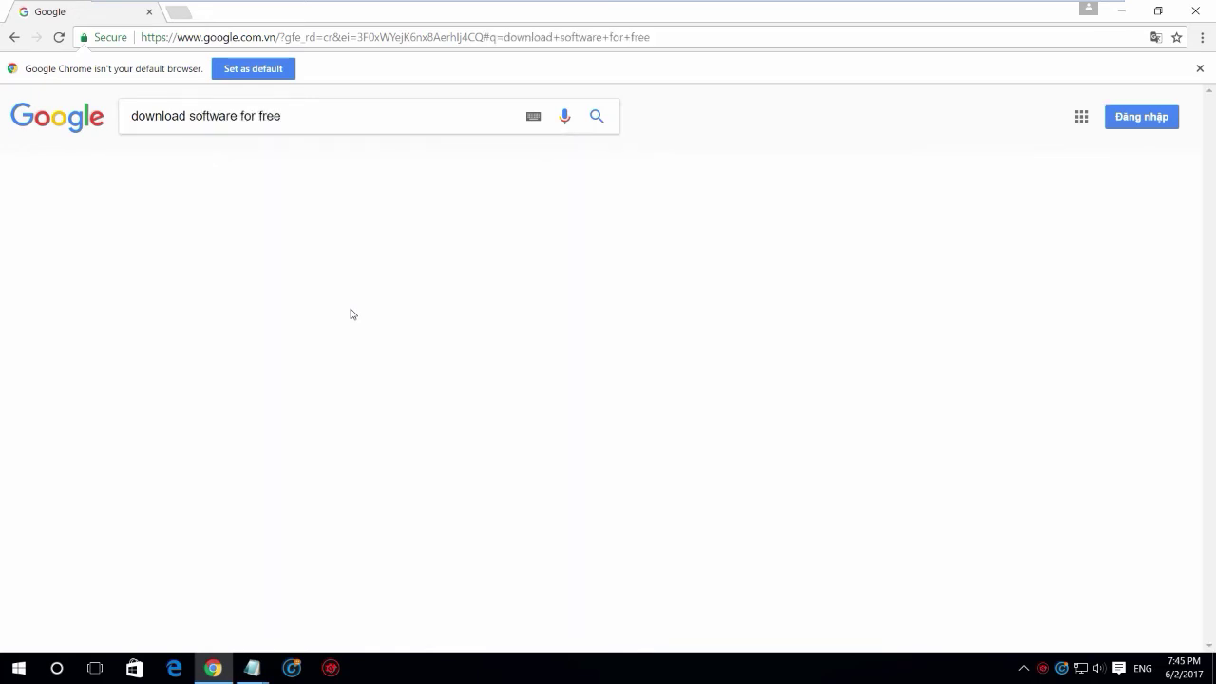
- Open the CNET Windows PC Software result and go to the Free YouTube Downloader by HOW page
left_click(294, 235)
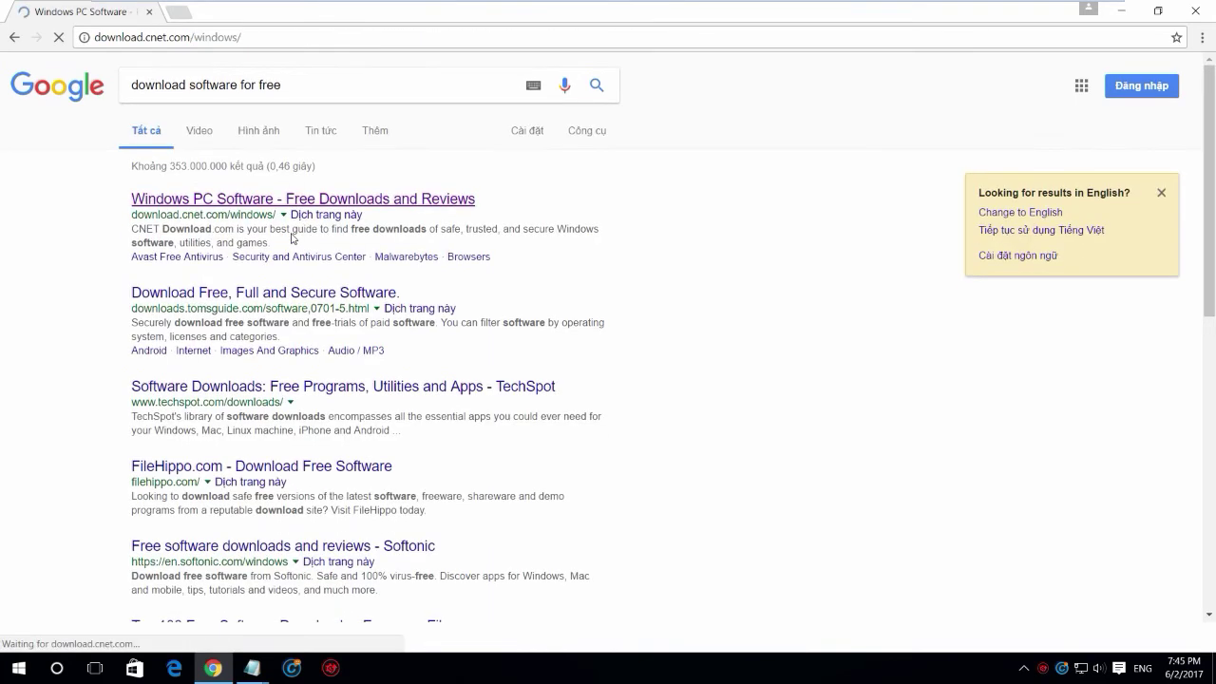
scroll(846, 399, "down", 5)
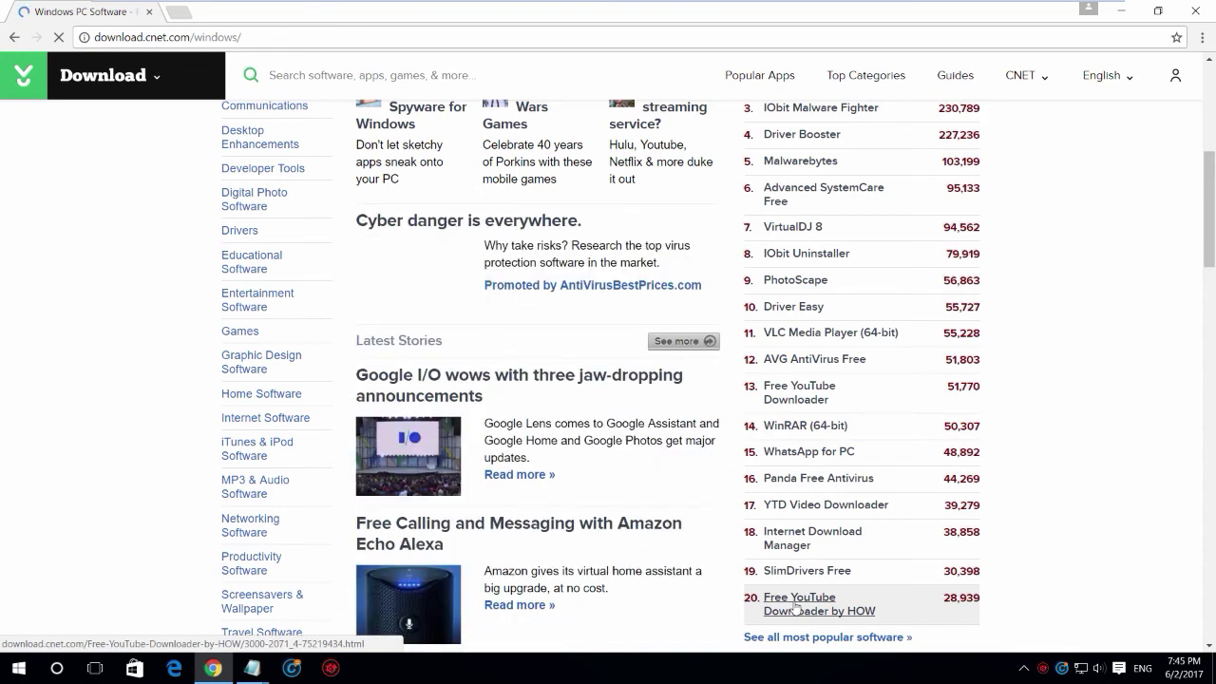
left_click(796, 607)
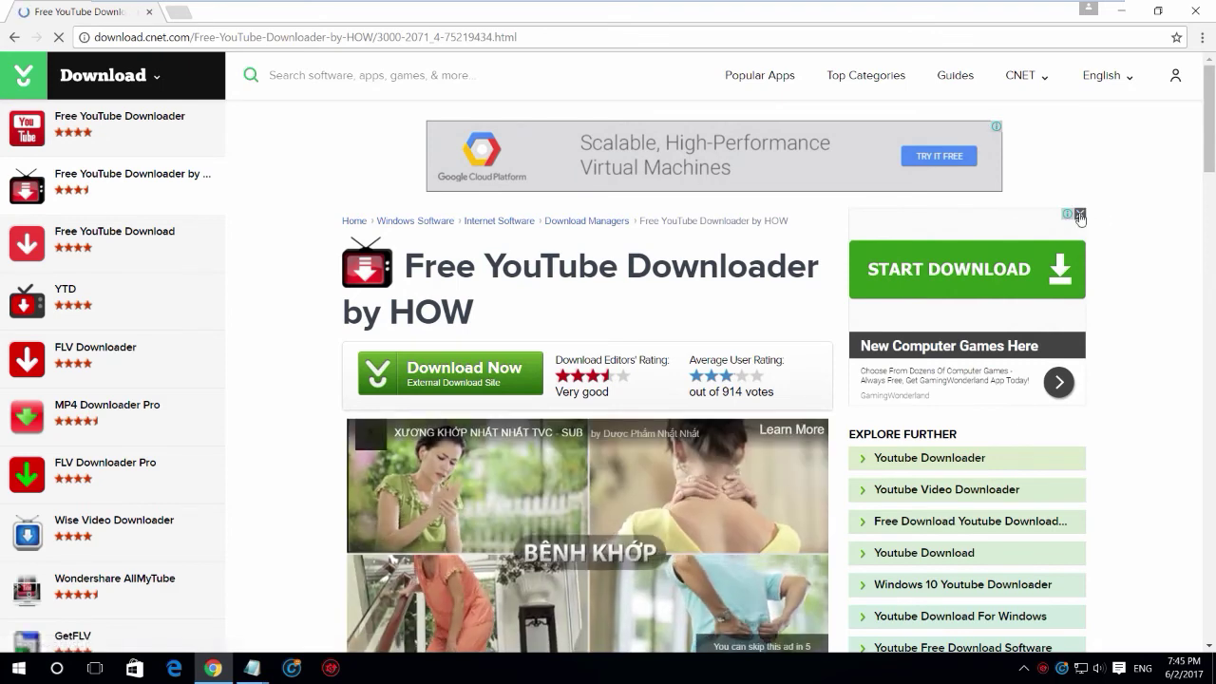
- Magnify the START DOWNLOAD advertisement to examine the info and x marks in its corner, then restore normal magnification
key("super+plus")
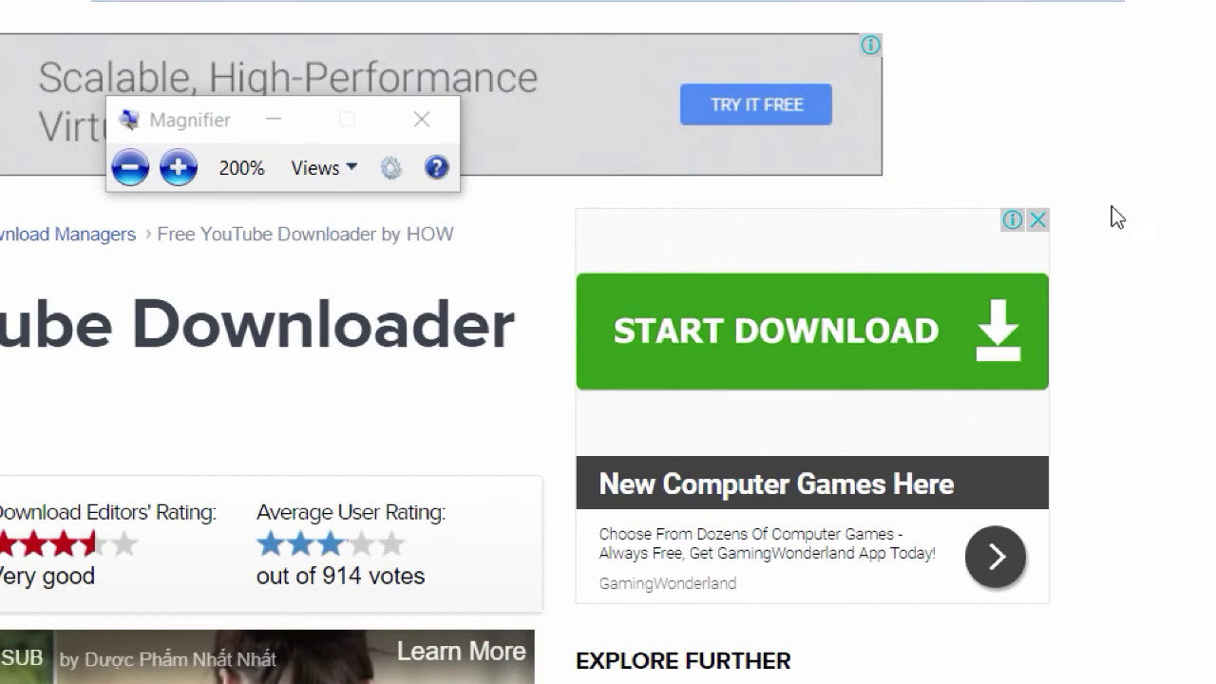
key("super+plus")
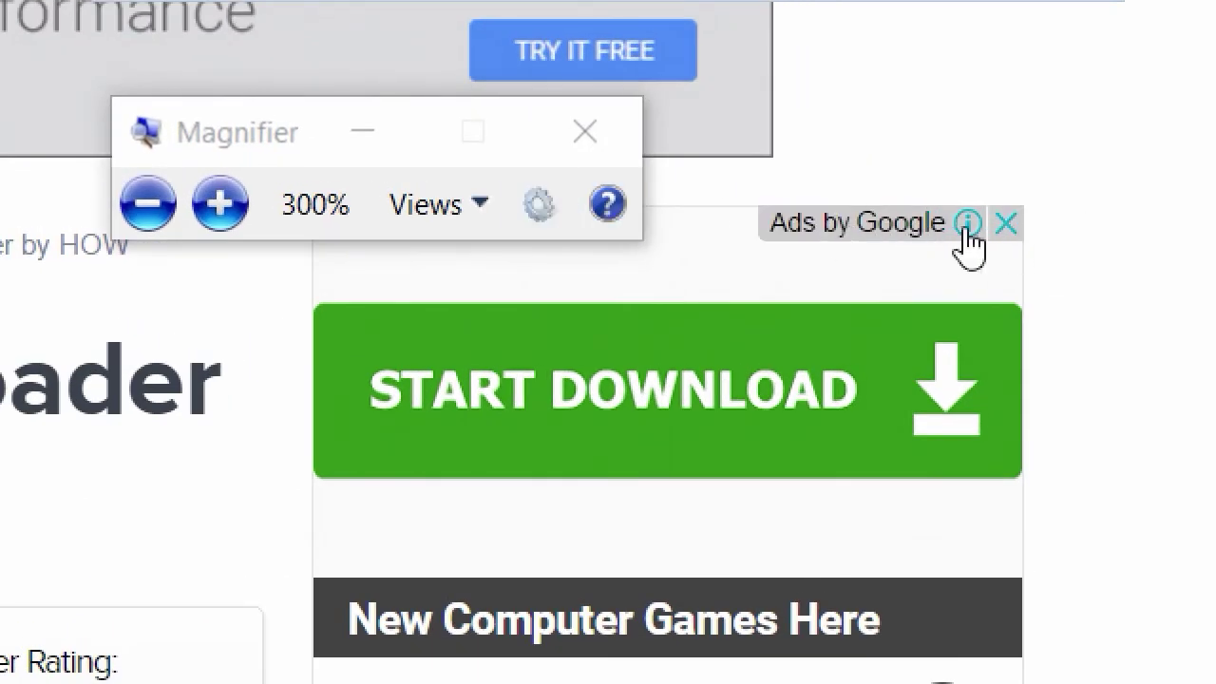
key("super+plus")
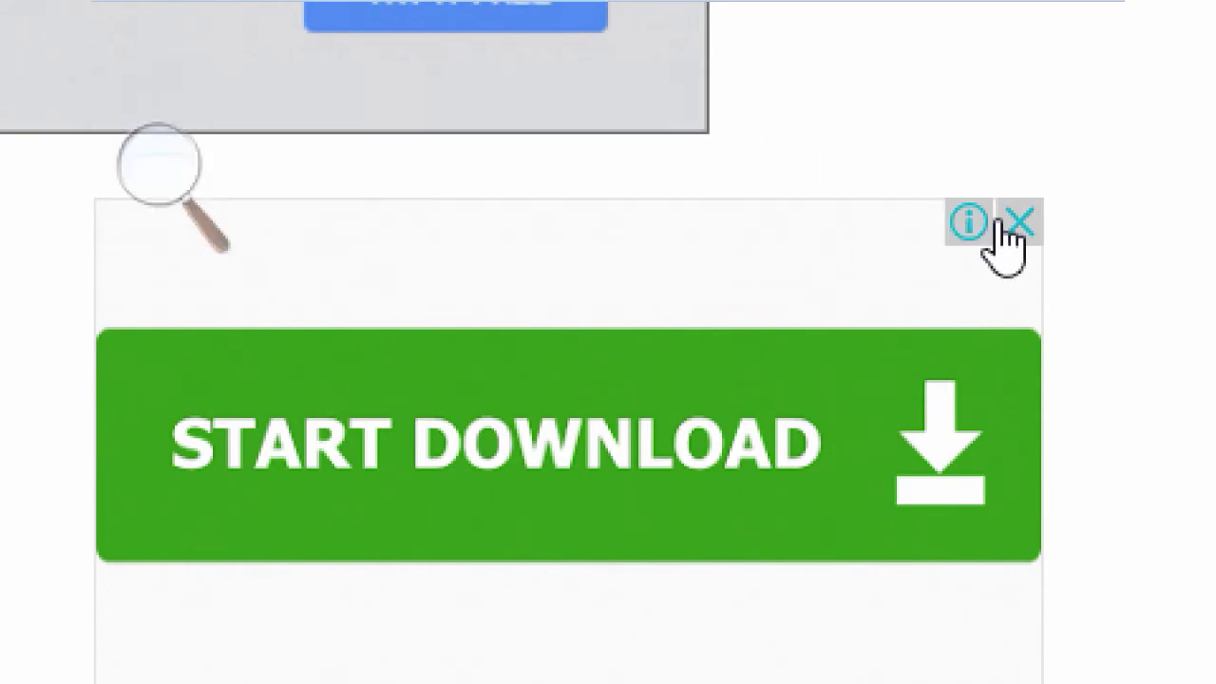
key("super+minus")
key("super+minus")
key("super+minus")
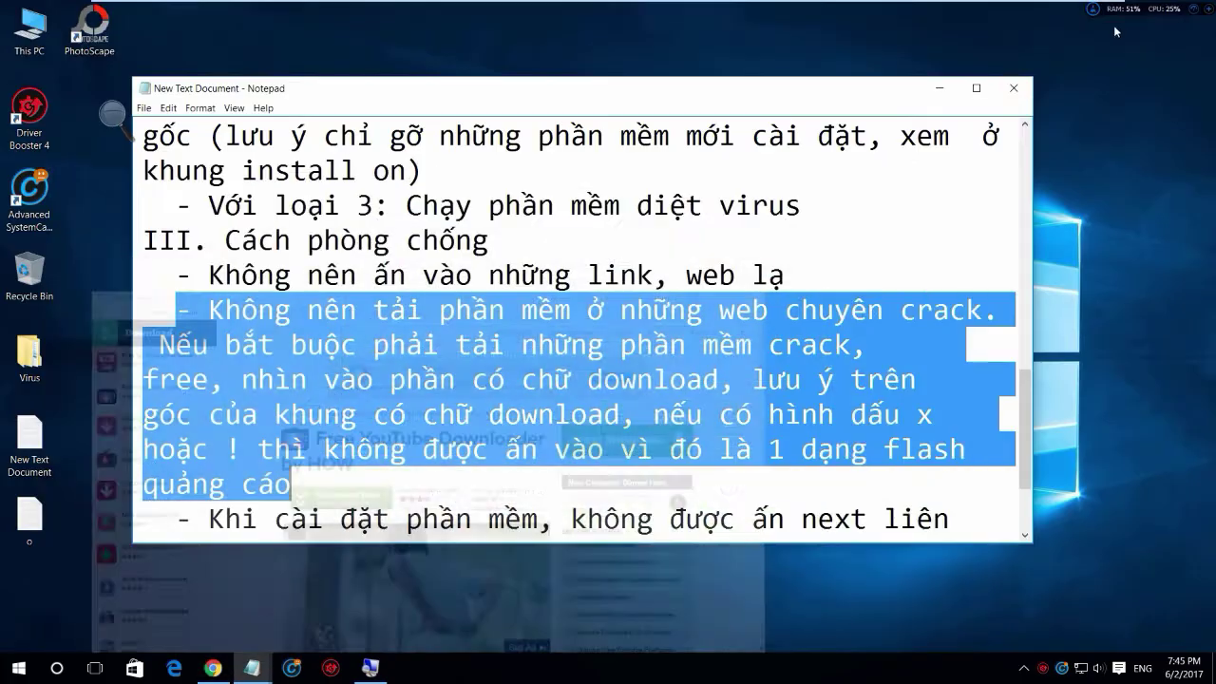
- Switch to the note named o in Notepad and delete all of its existing text
left_click(252, 669)
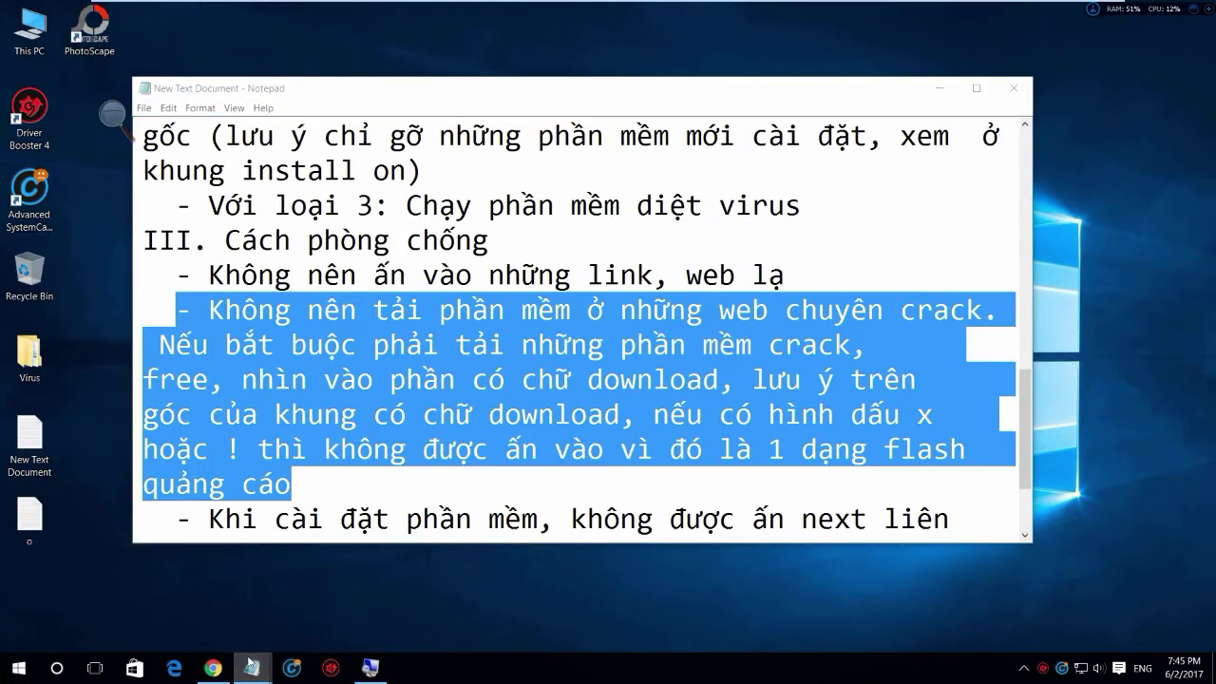
left_click(273, 626)
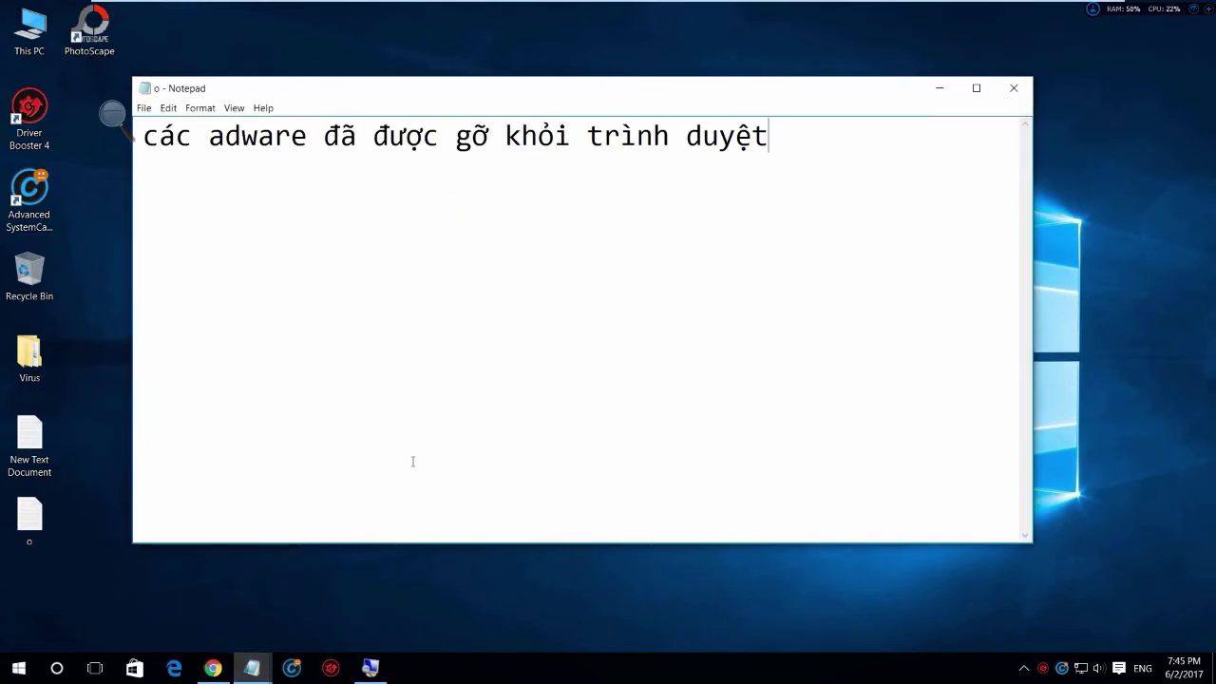
key("BackSpace")
key("BackSpace")
key("BackSpace")
key("BackSpace")
key("BackSpace")
key("BackSpace")
key("BackSpace")
key("BackSpace")
key("BackSpace")
key("BackSpace")
key("BackSpace")
key("BackSpace")
key("BackSpace")
key("BackSpace")
key("BackSpace")
key("BackSpace")
key("BackSpace")
key("BackSpace")
key("BackSpace")
key("BackSpace")
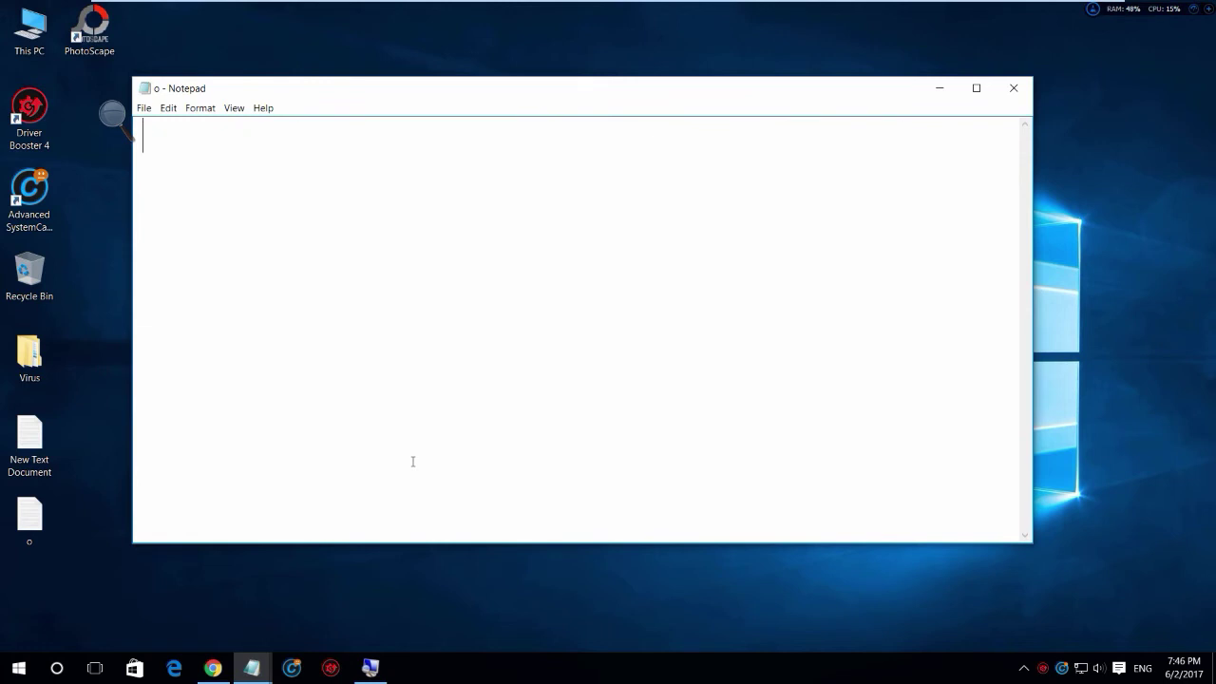
- Write "có thể thấy dấu x và ! là 1 dạng quảng cáo của google" in the empty note o
type("có thể tha")
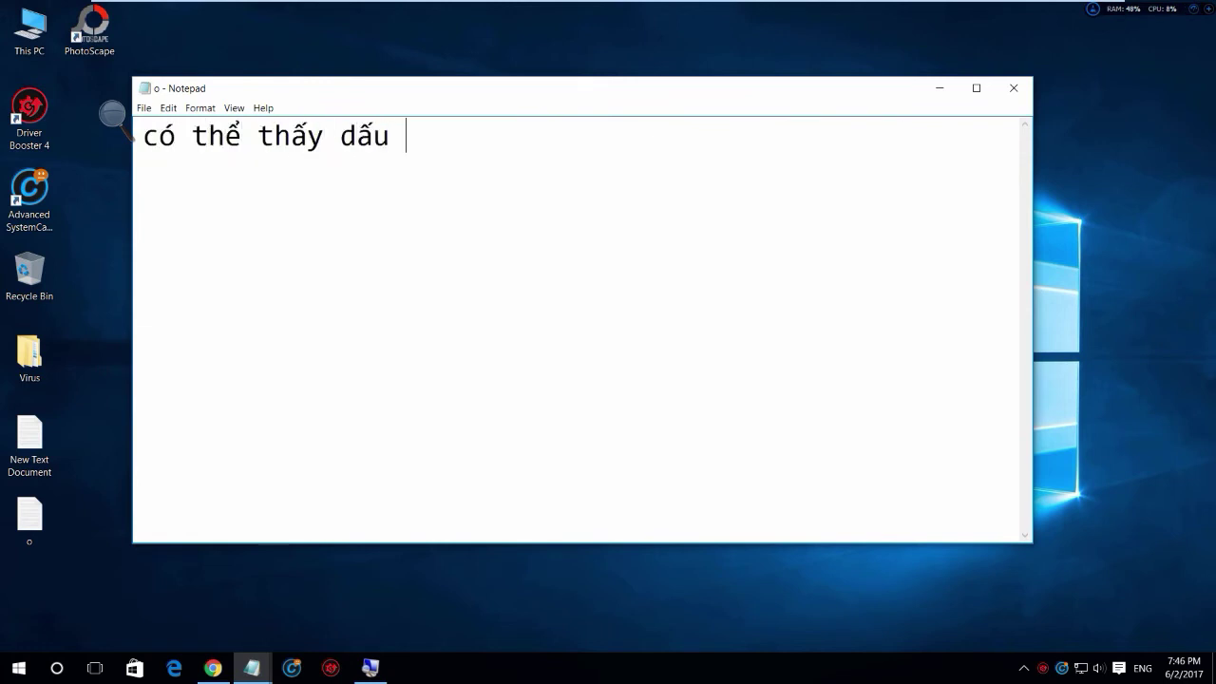
type("y dấu x và !")
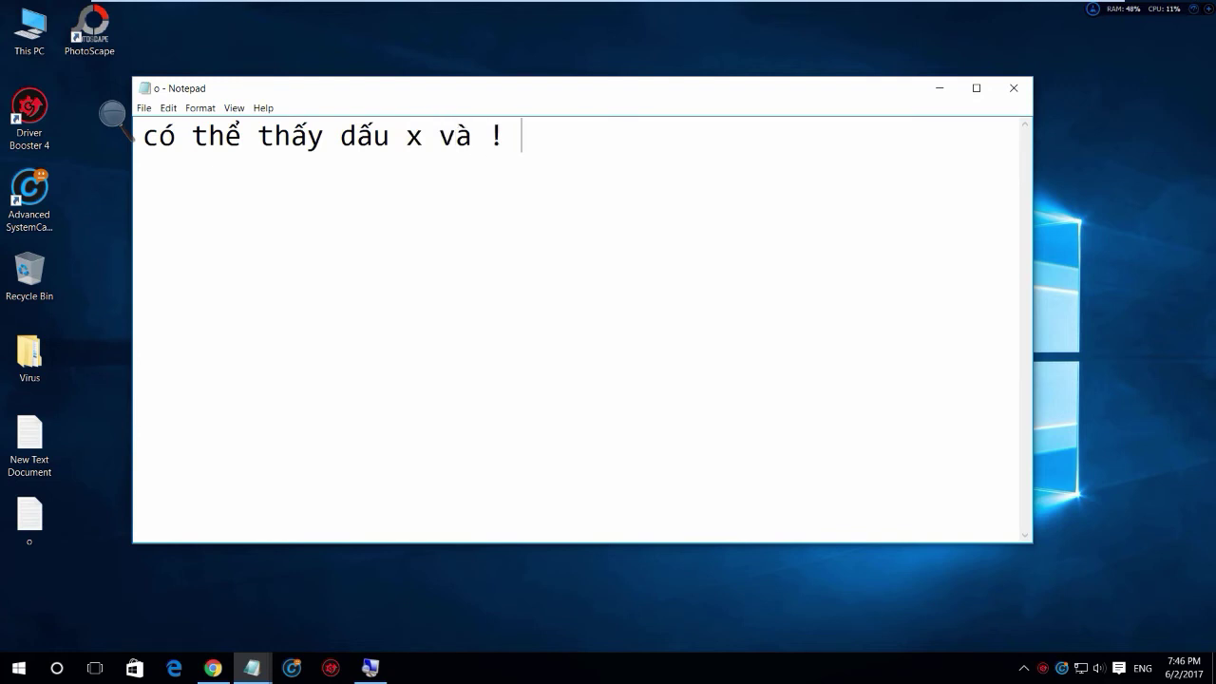
type("à q")
key("BackSpace")
type("1 dang quảng cáo c")
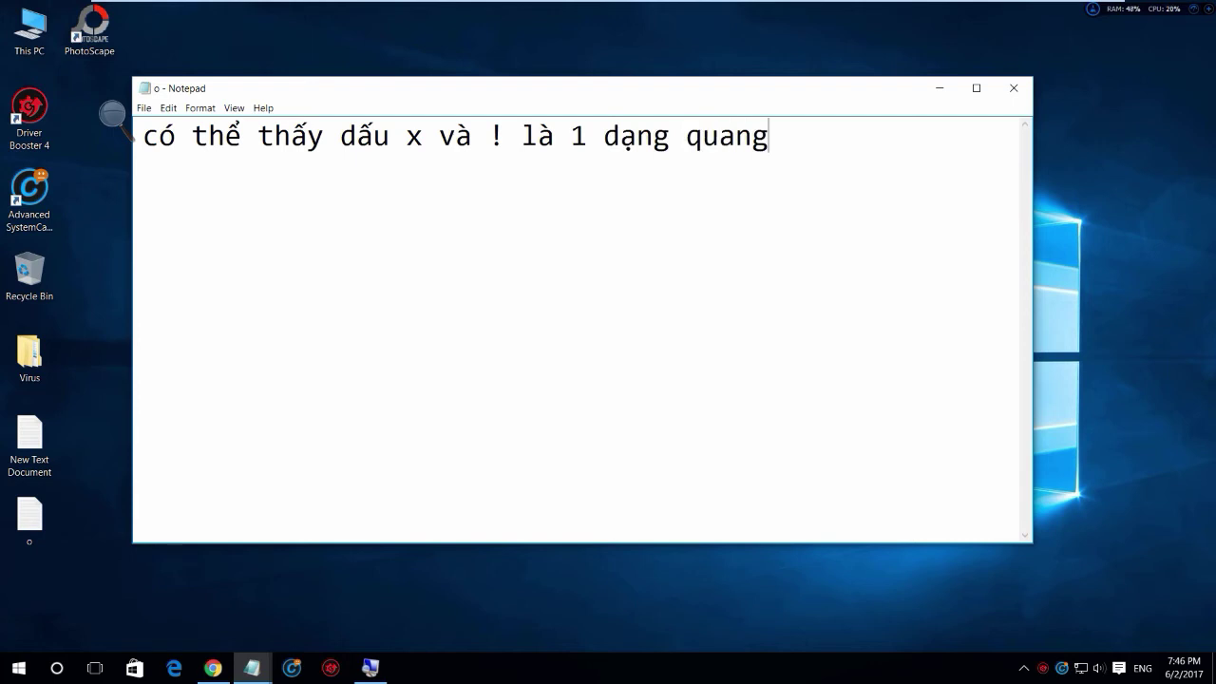
type("ủa gôg")
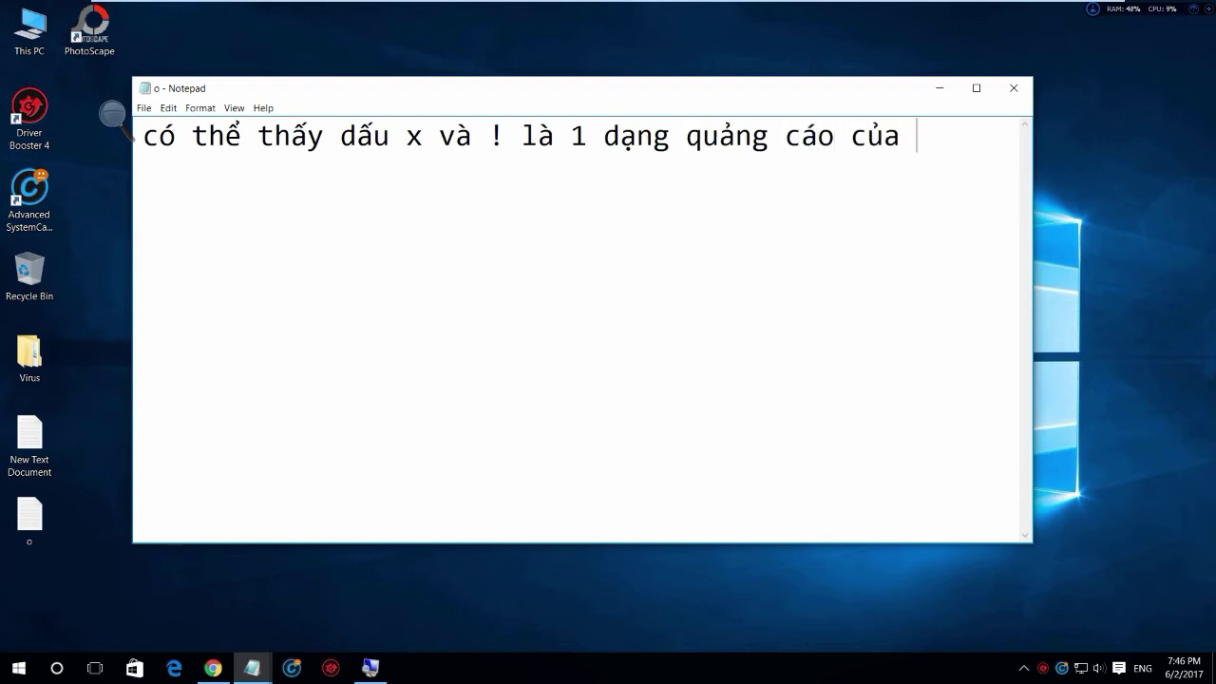
key("BackSpace")
key("BackSpace")
type("oogle")
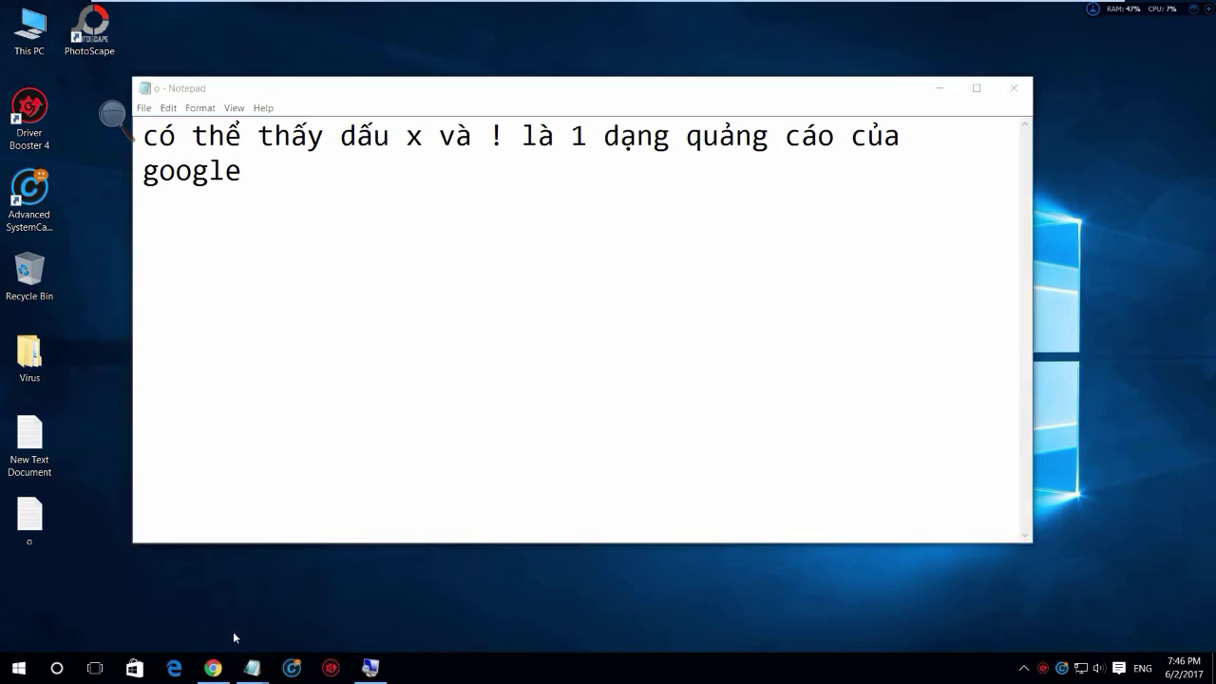
- Switch to Chrome to look over the Free YouTube Downloader page, and close both Chrome and Magnifier
left_click(213, 668)
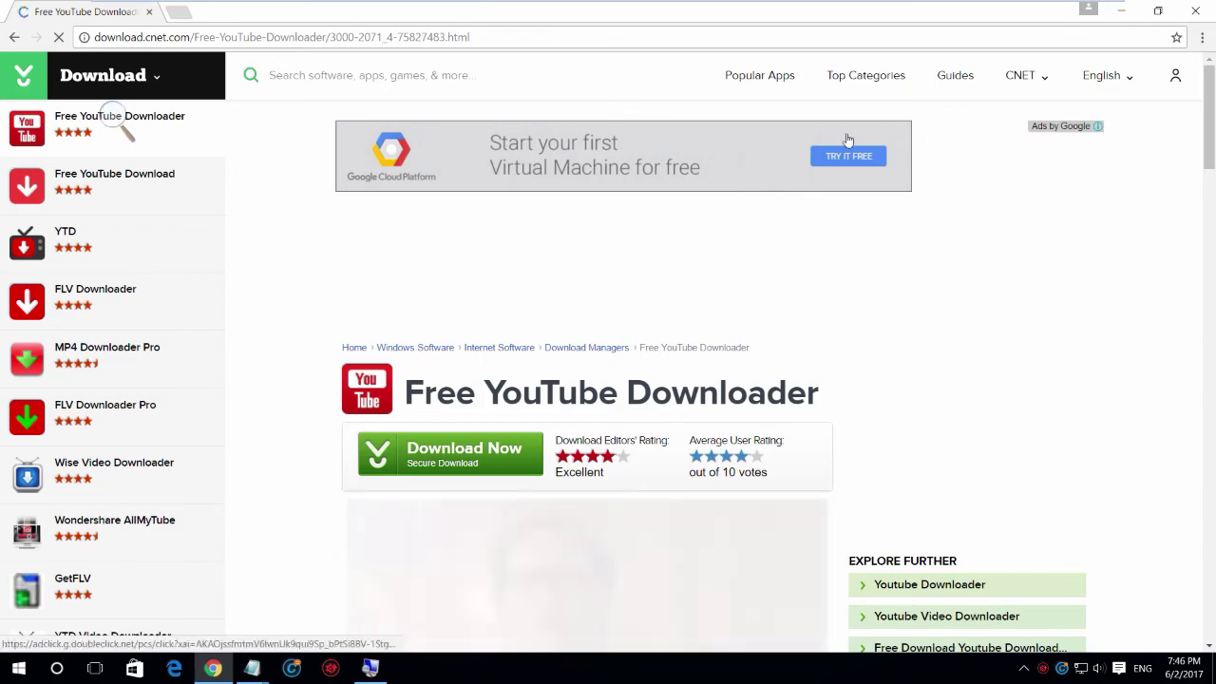
scroll(1018, 213, "down", 7)
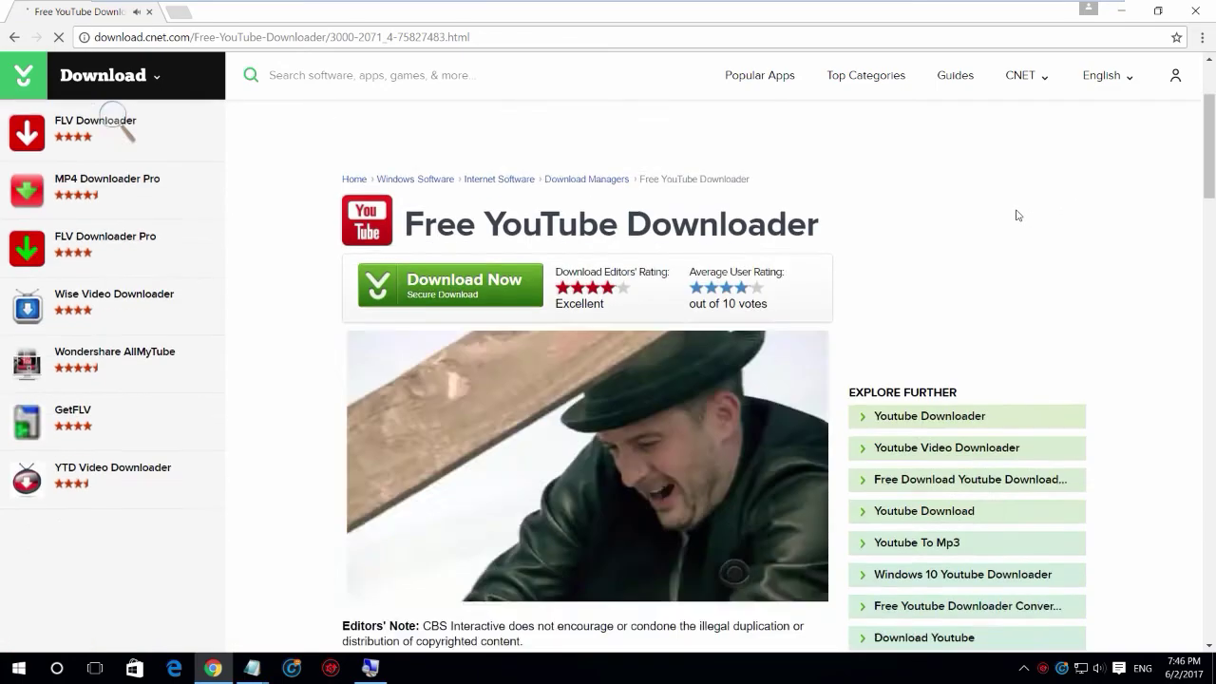
scroll(1017, 211, "up", 7)
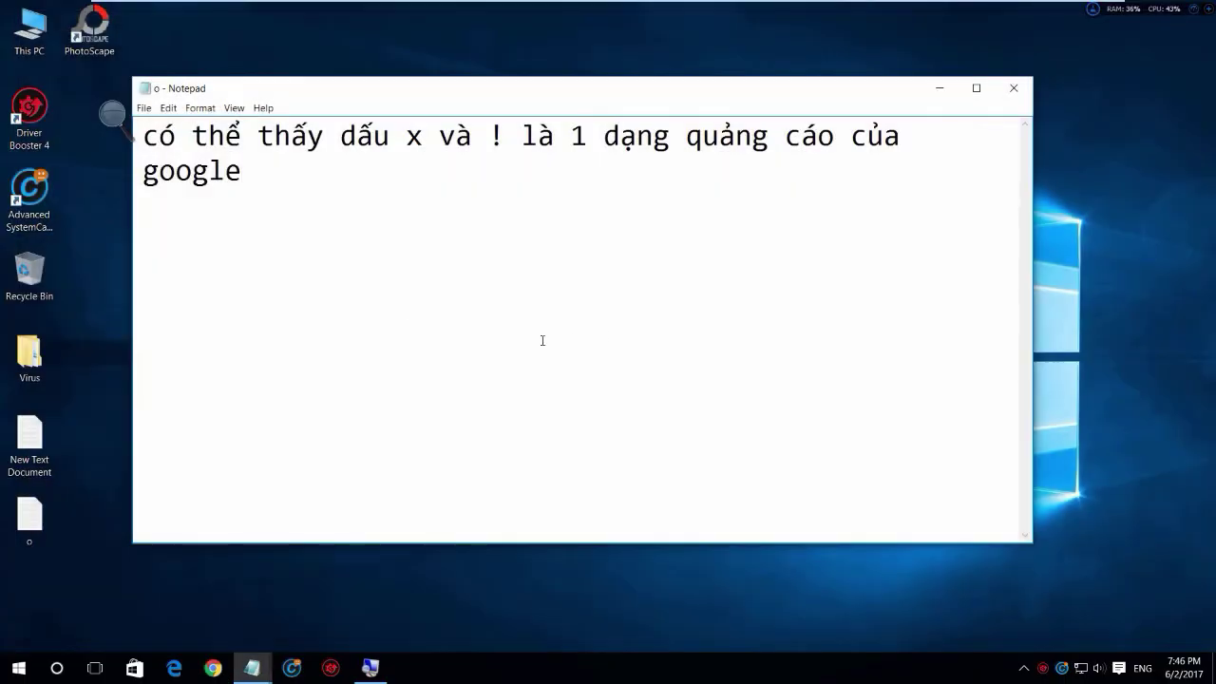
left_click(112, 114)
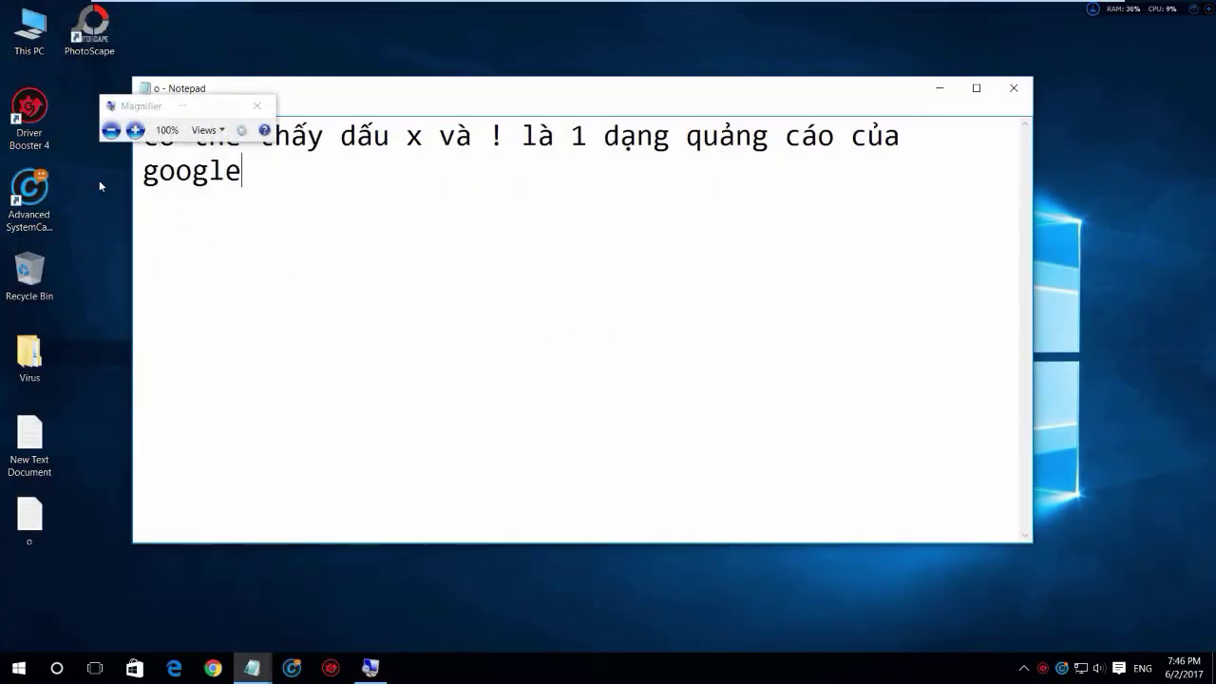
left_click(255, 106)
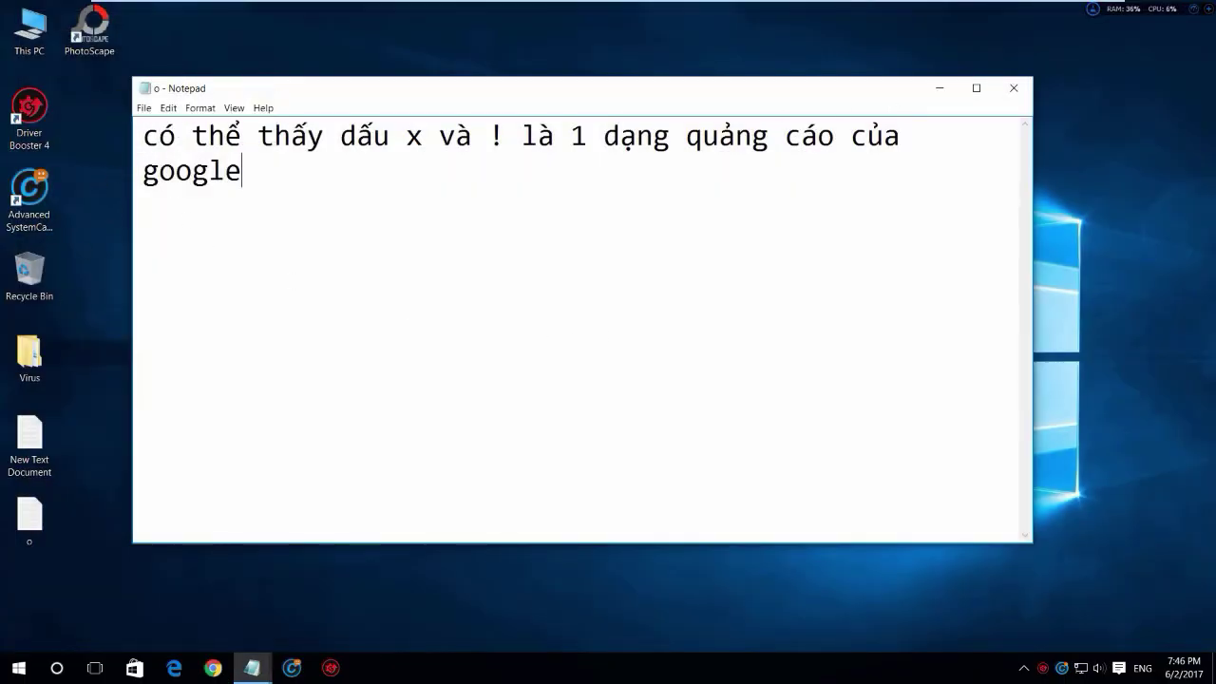
- Switch to New Text Document in Notepad and highlight the last prevention tip in section III, about reading each part during software installation
left_click(252, 668)
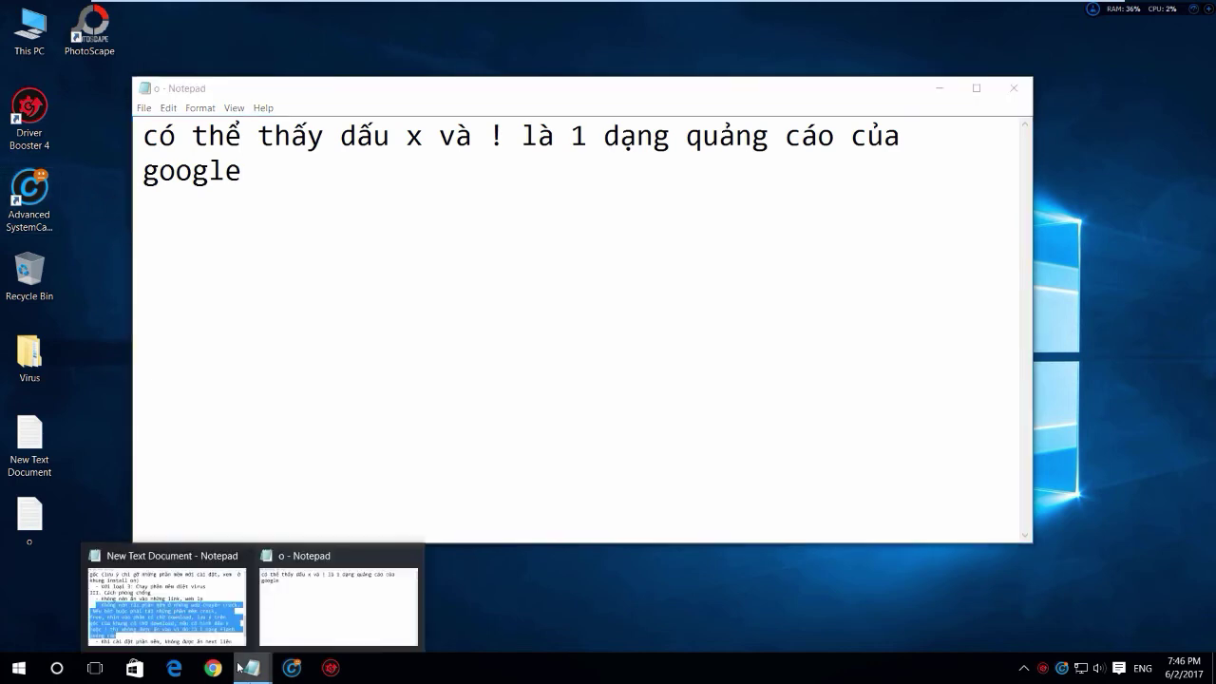
left_click(202, 619)
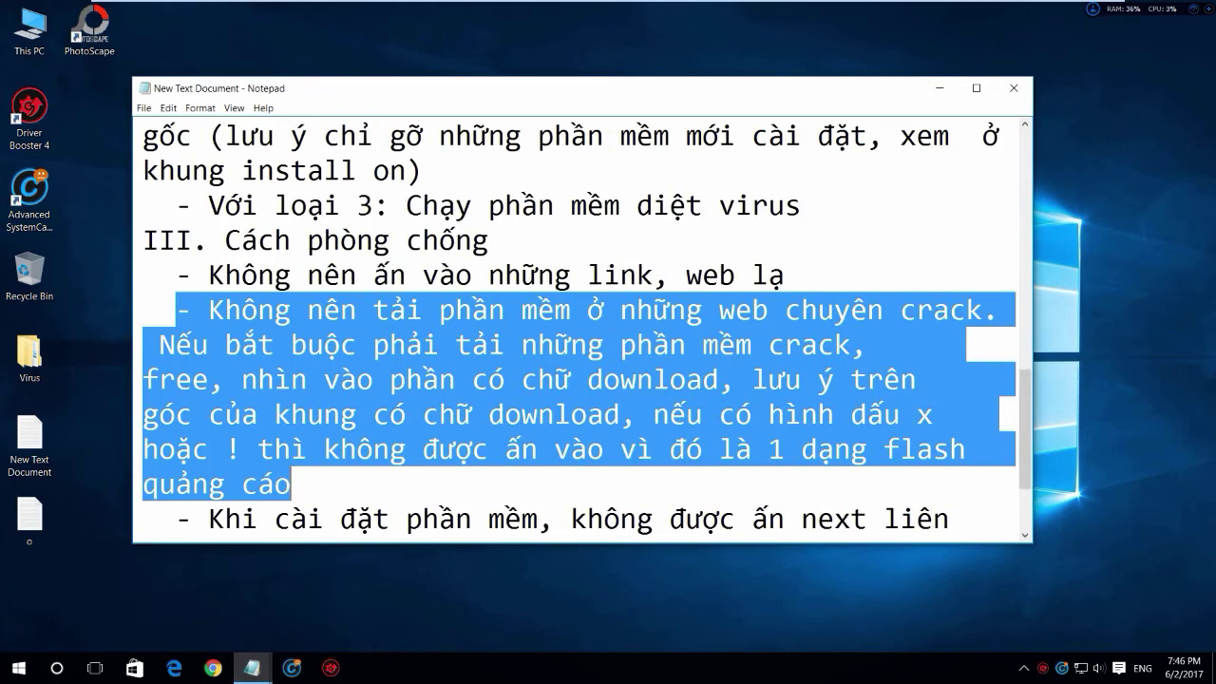
scroll(579, 332, "down", 1)
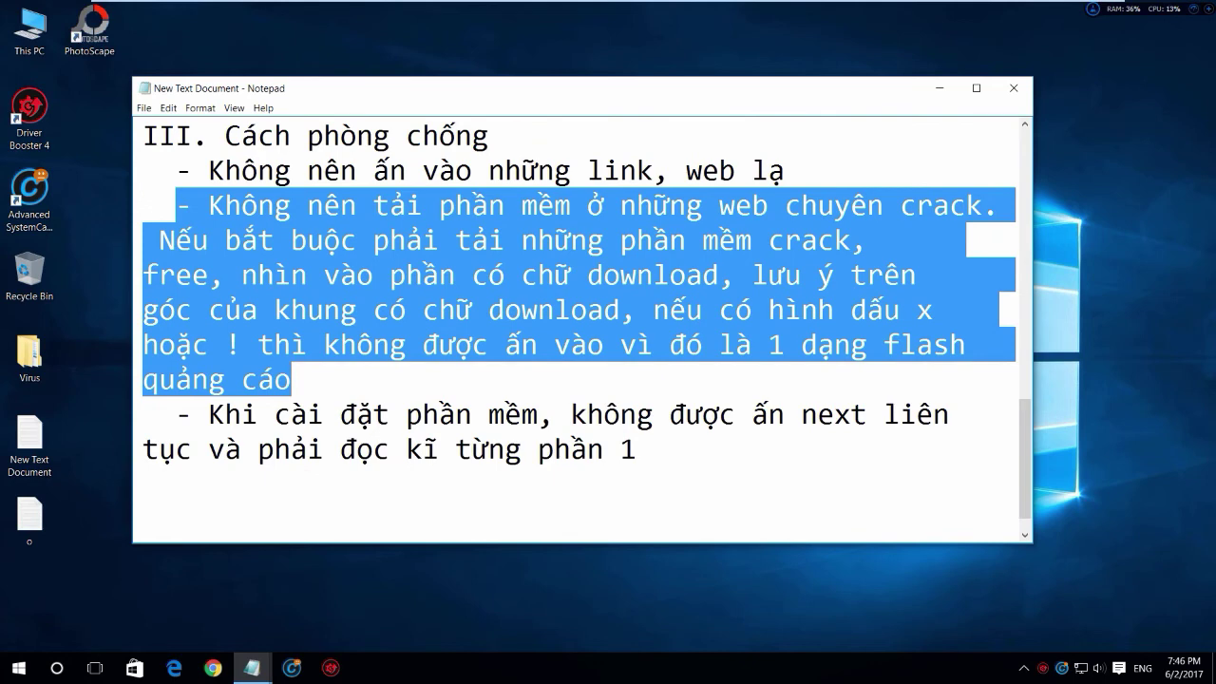
left_click_drag(208, 414, 637, 449)
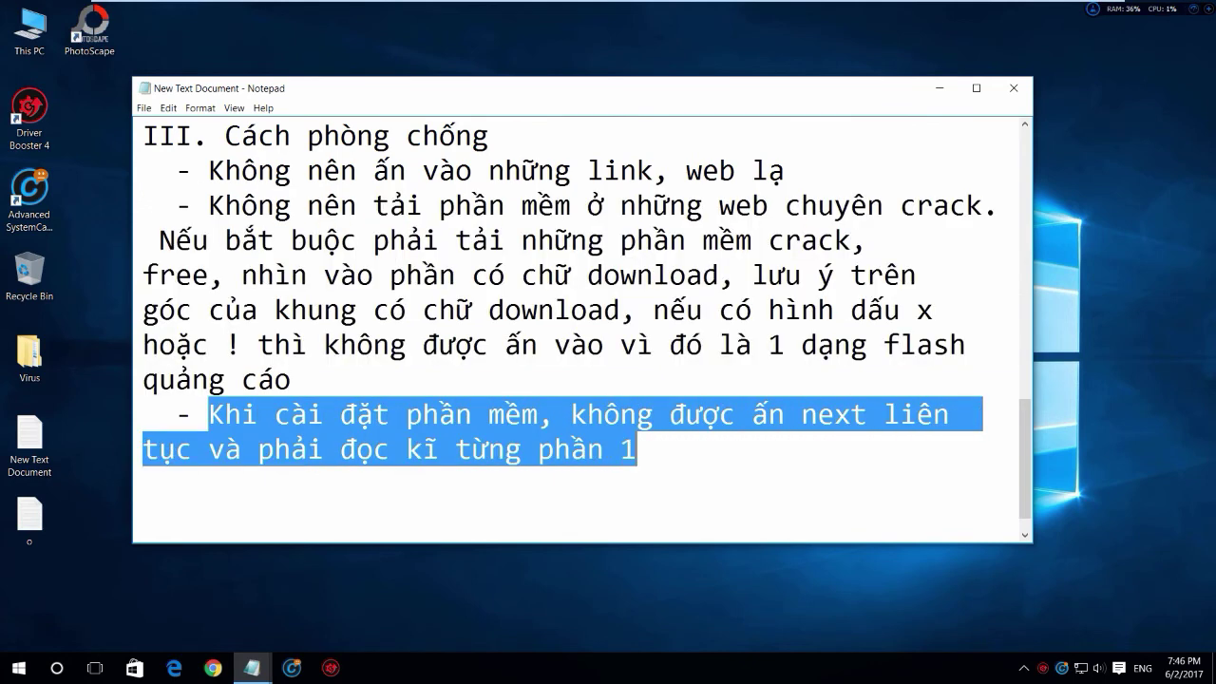
scroll(580, 332, "down", 1)
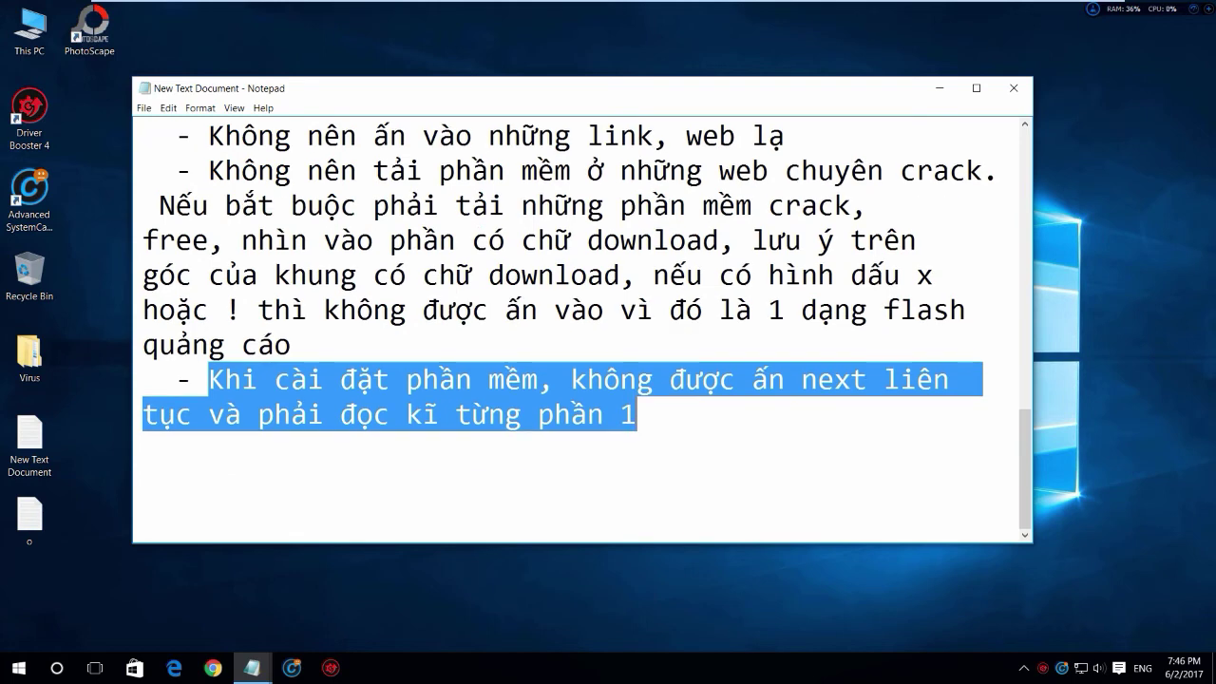
left_click(144, 449)
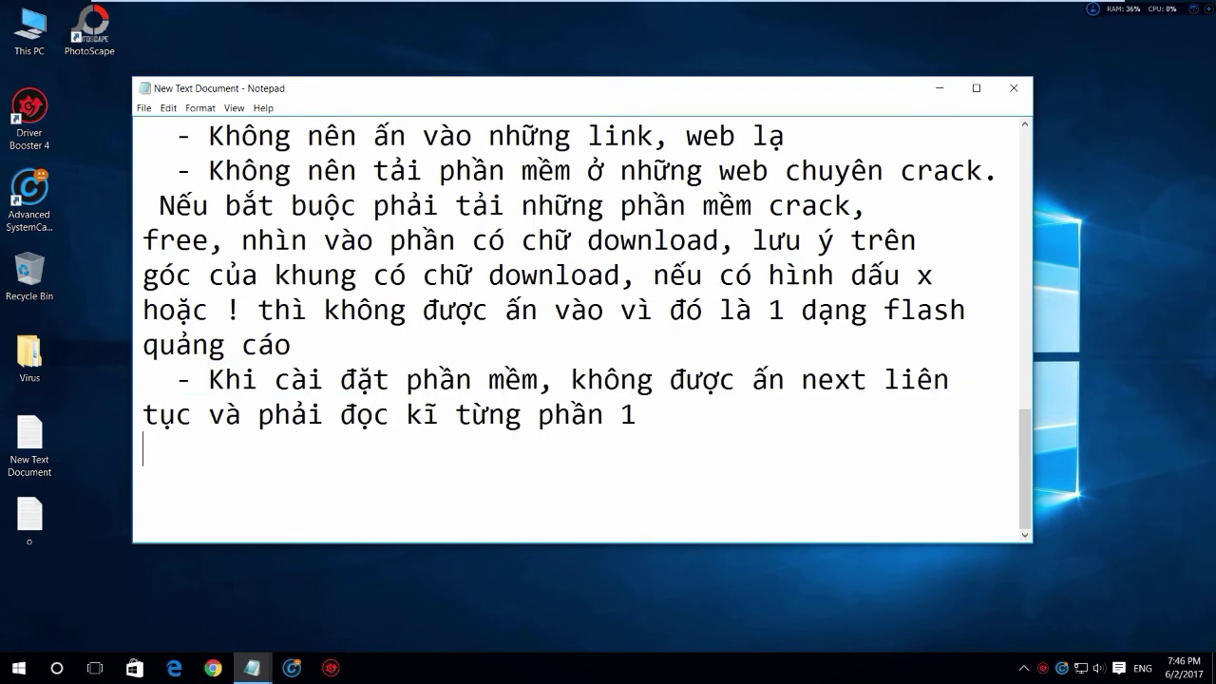
- Minimize New Text Document and the note o to clear the desktop, leaving both files open
left_click(943, 88)
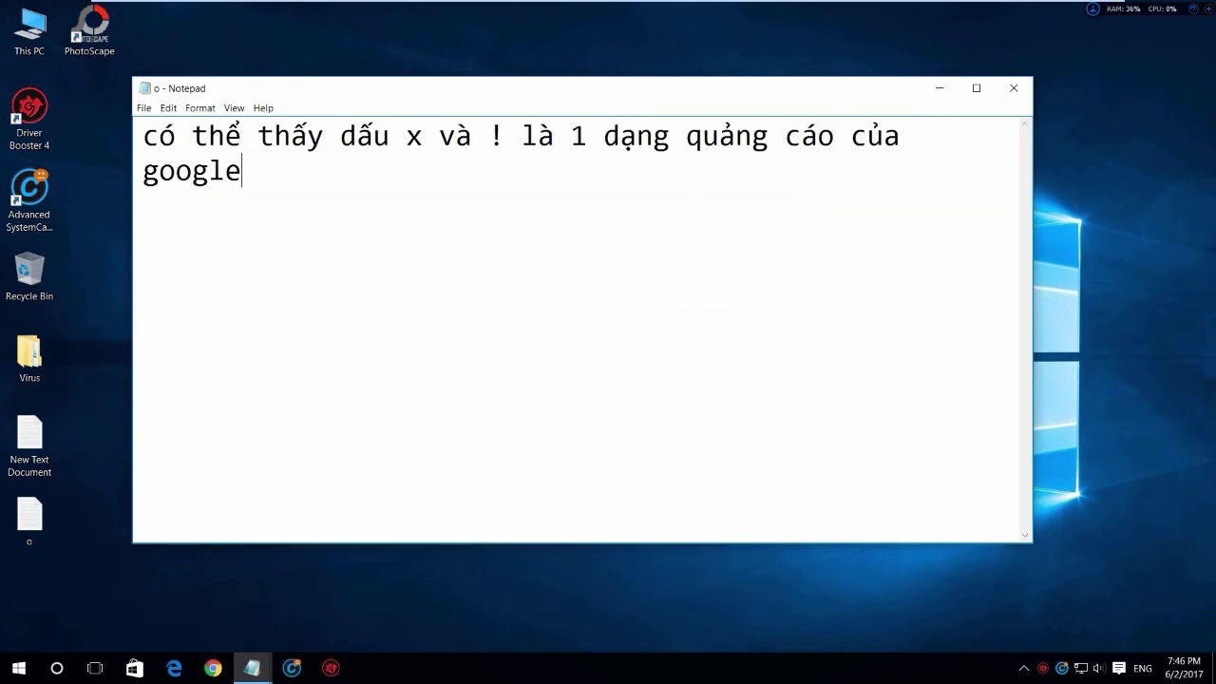
left_click(1015, 89)
left_click(688, 340)
left_click(936, 88)
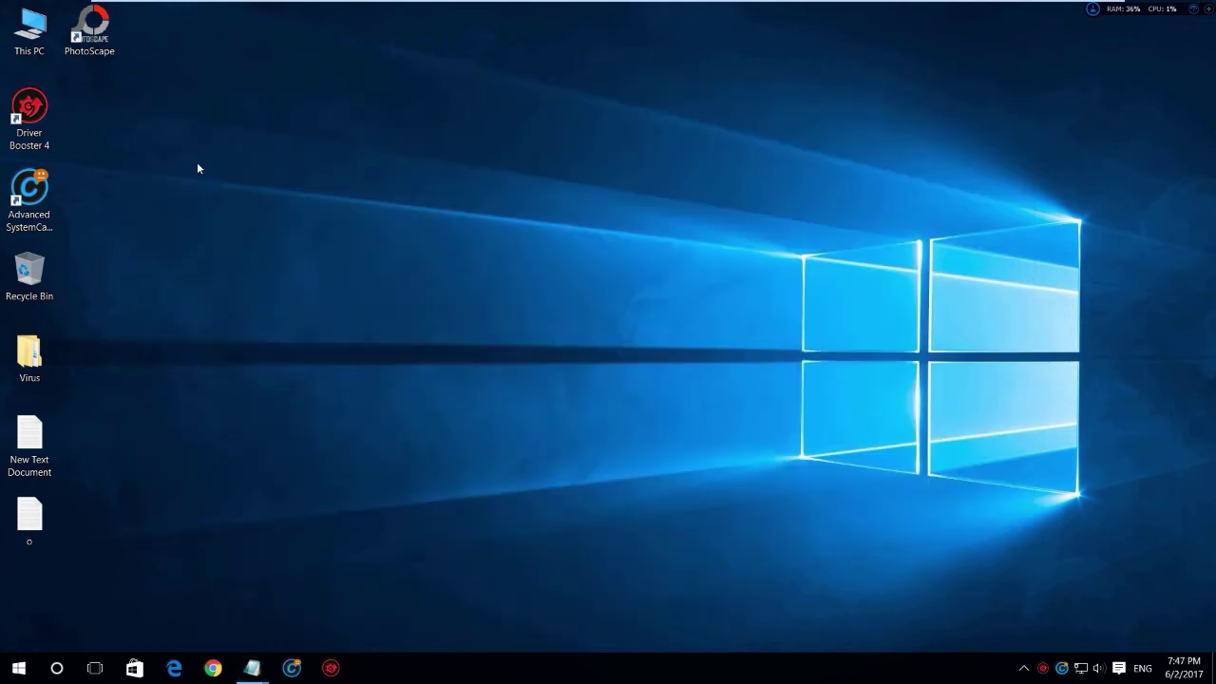
- Run PhotoScapeSetup_V3-7 from the Downloads folder, agree to install, and minimize the setup window
double_click(29, 36)
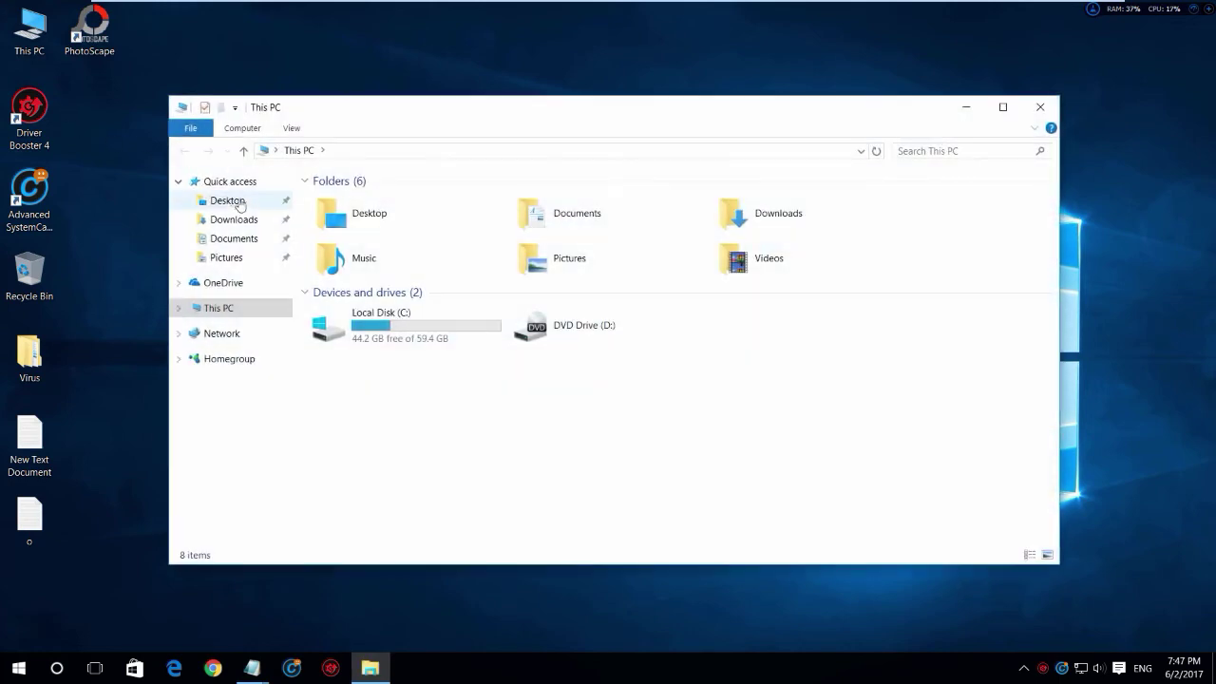
left_click(234, 220)
double_click(388, 236)
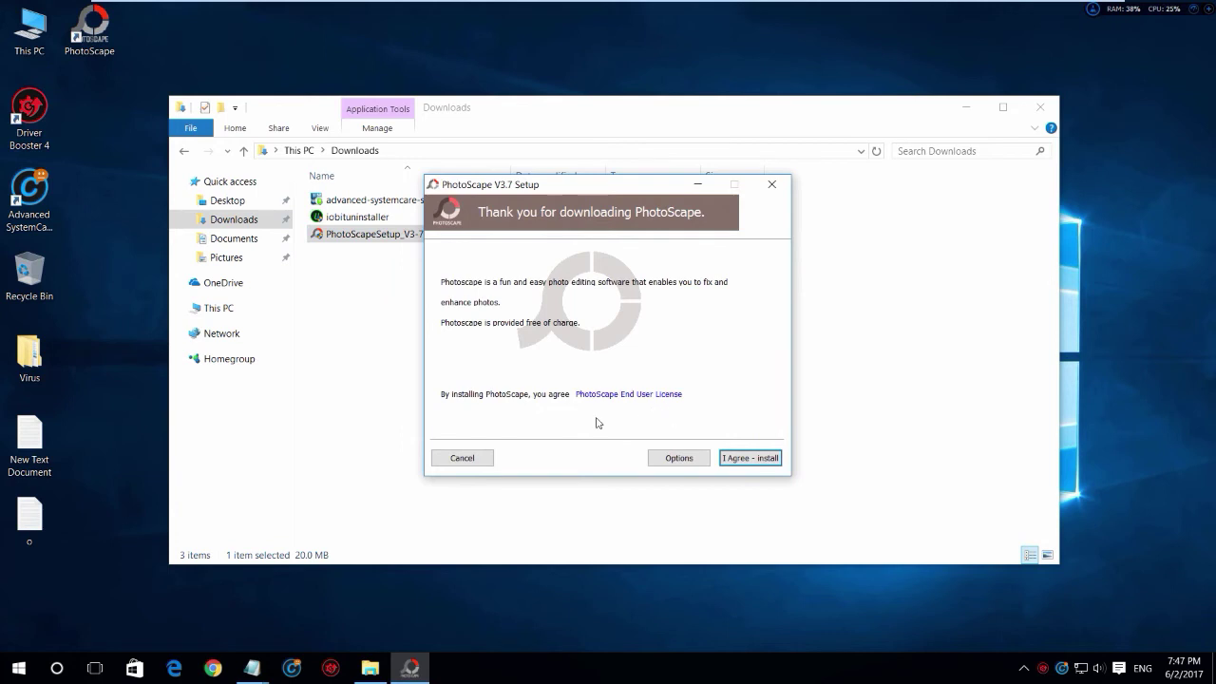
left_click(766, 458)
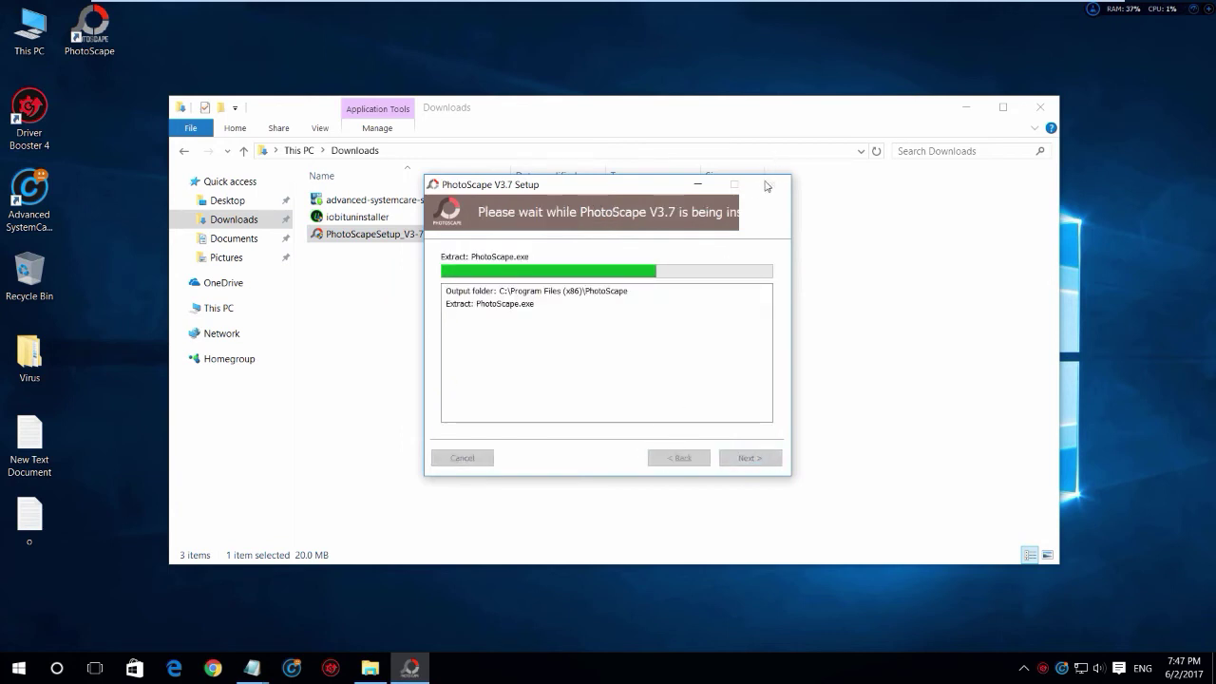
left_click(703, 186)
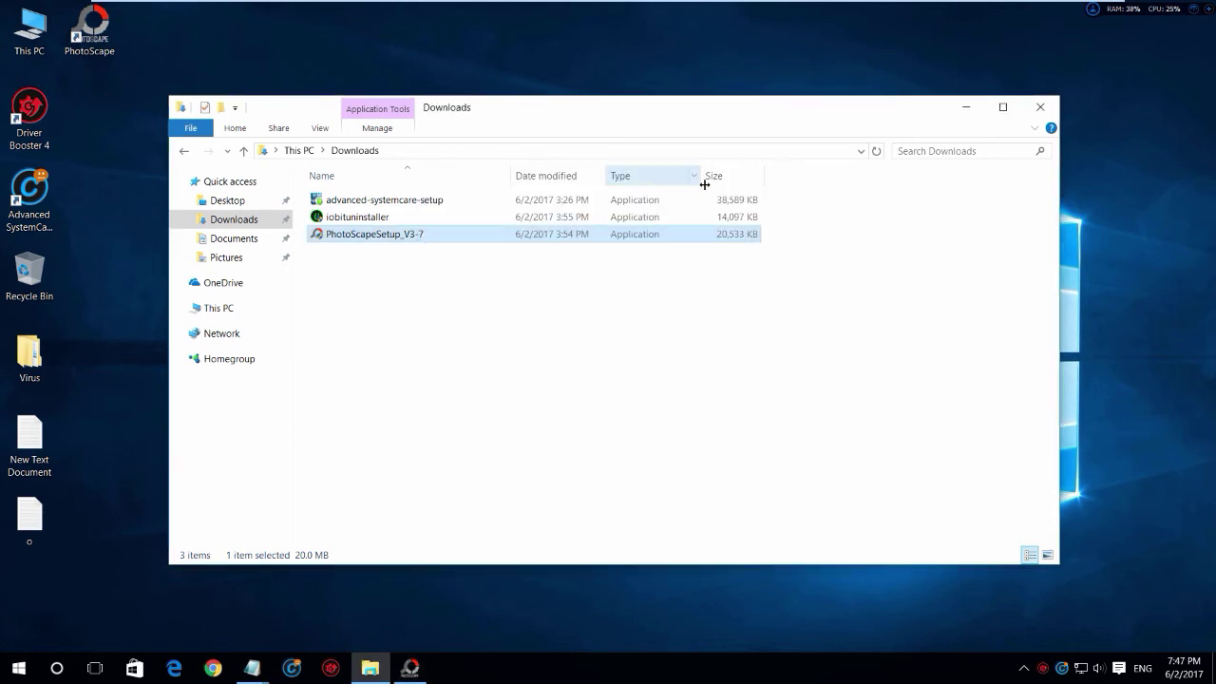
- Run advanced-systemcare-setup from the Downloads folder to examine the IObit Malware Fighter option, and minimize the File Explorer window
double_click(350, 200)
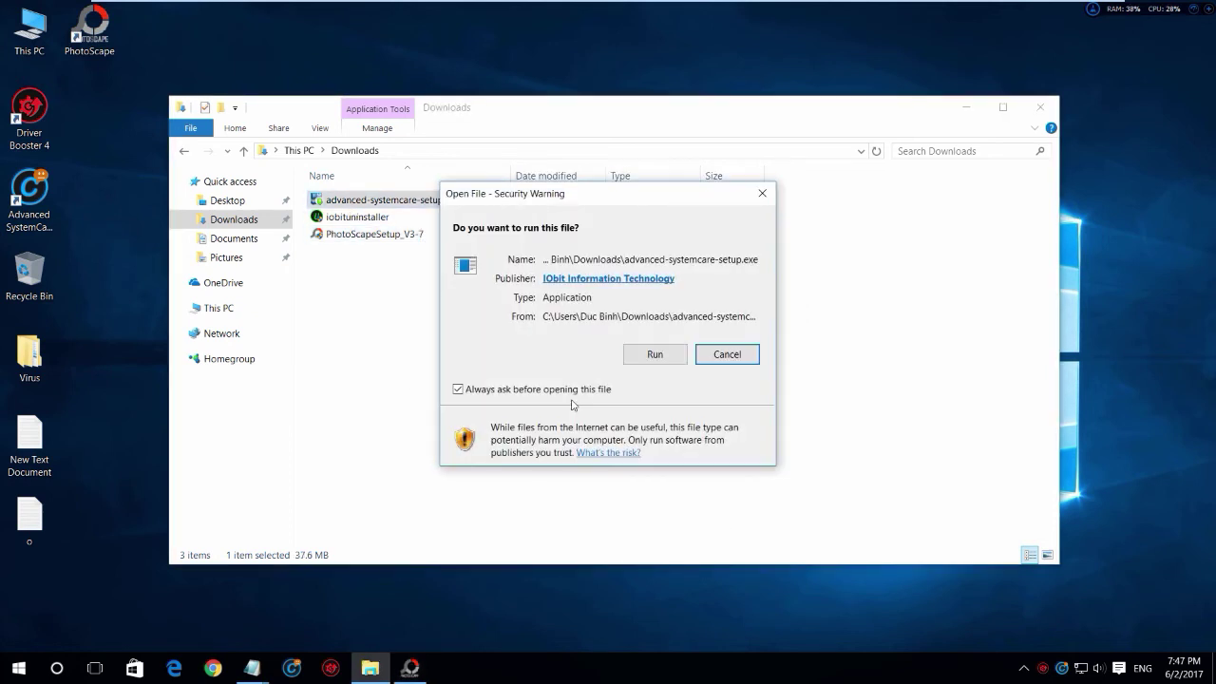
left_click(652, 353)
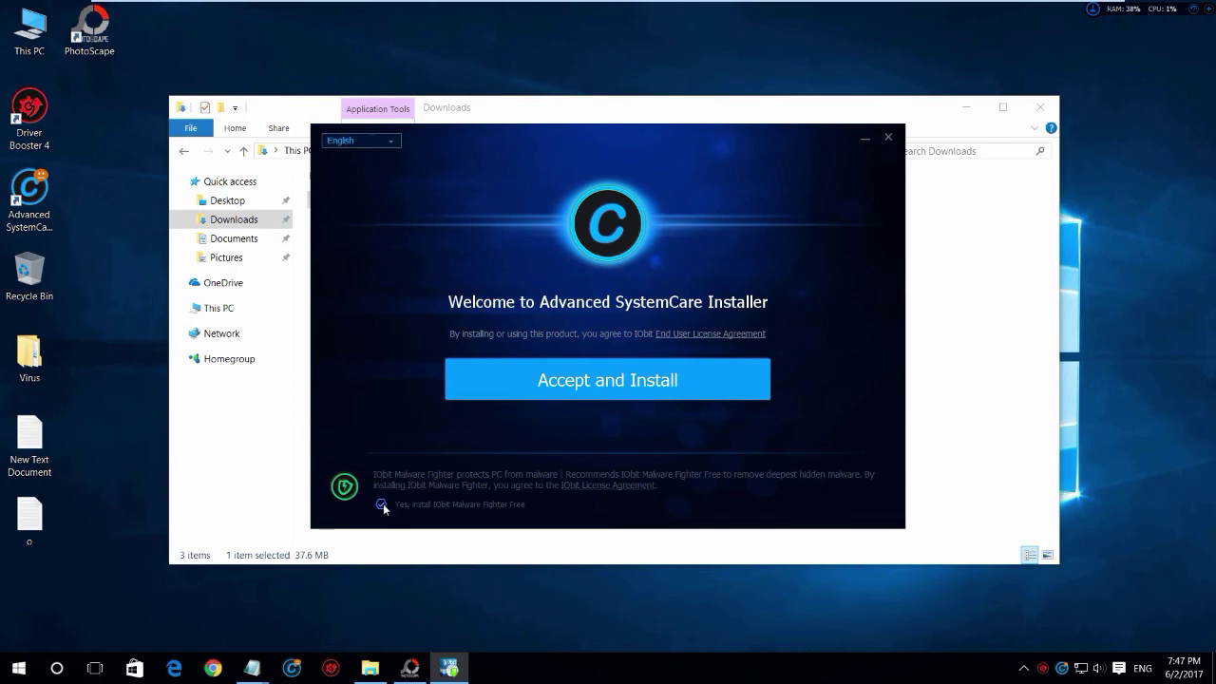
left_click(366, 675)
left_click(366, 675)
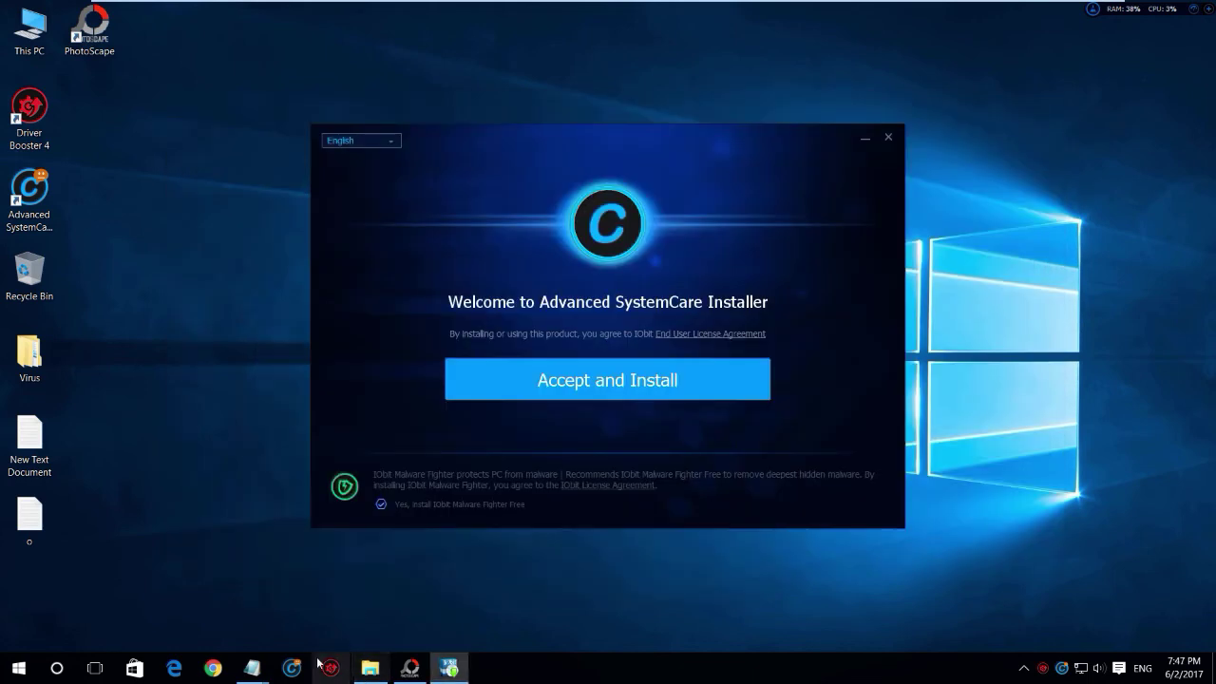
- Switch to the note o in Notepad and replace its text with "mặc định khi cài đặt"
left_click(256, 668)
left_click(336, 548)
key("ctrl+a")
key("BackSpace")
type("măc")
type(" định khi ")
type("cài đặt")
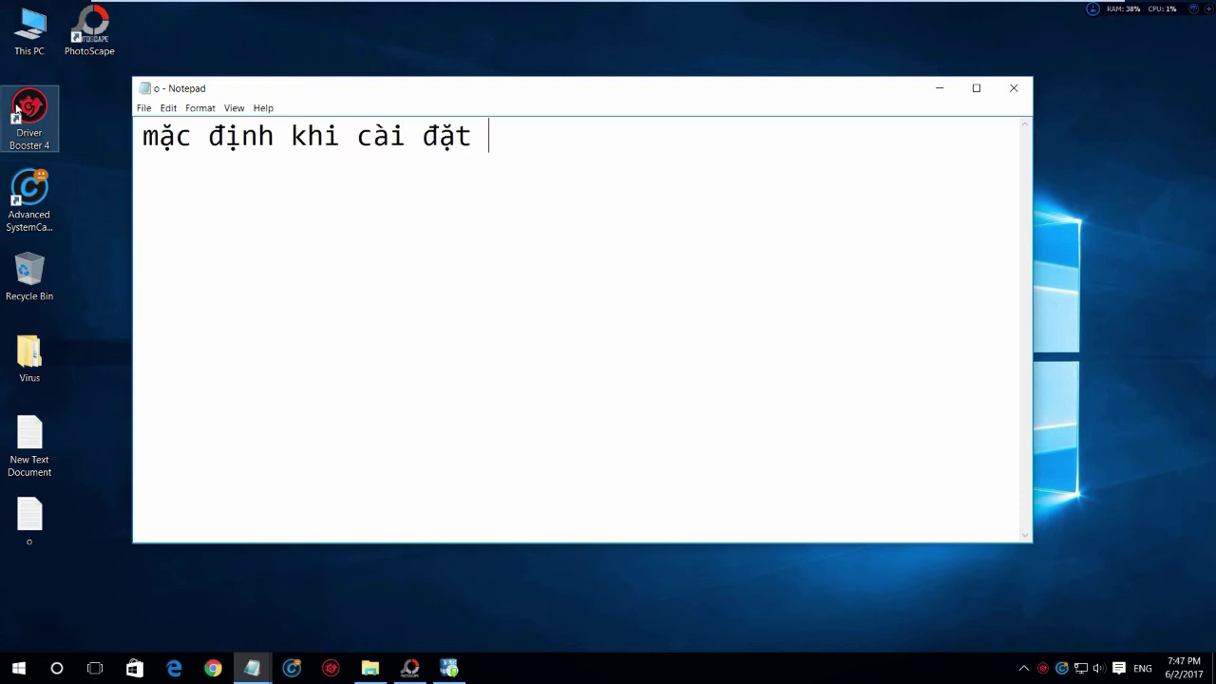
- Continue the note's sentence with "là sẽ tích sẵn vào các ô cho phép cài thêm phần mềm"
type(" la")
type("sẽ ")
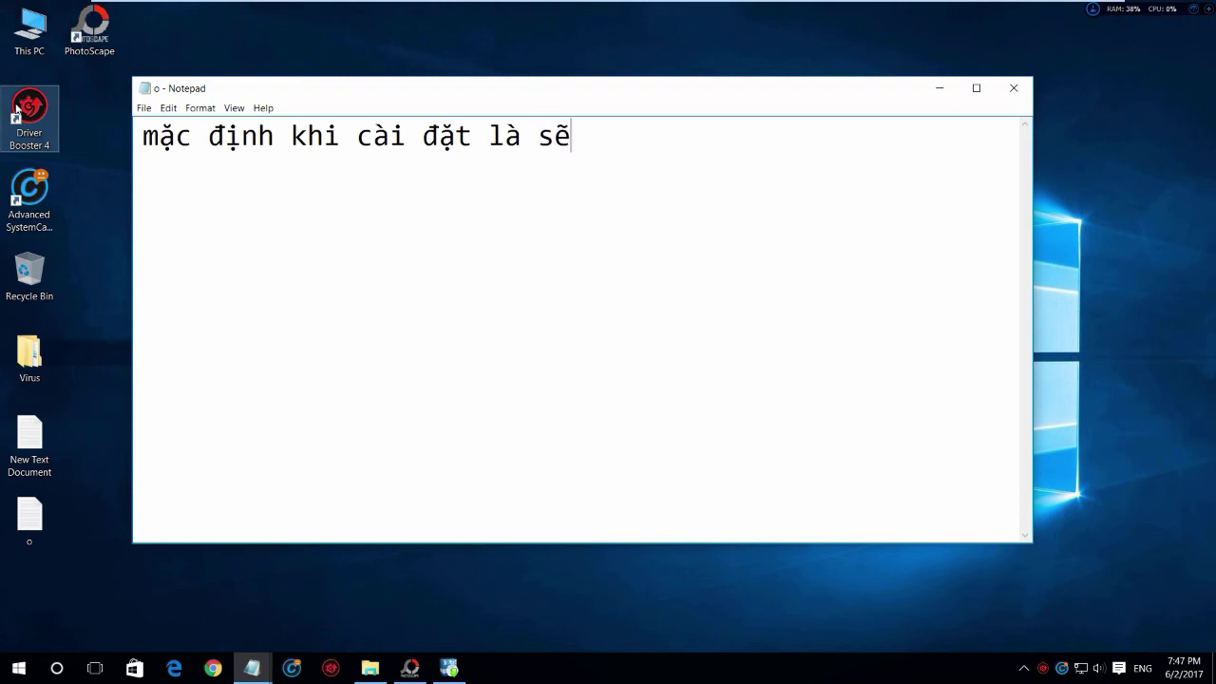
type("t")
type("ich sẵn vào cac")
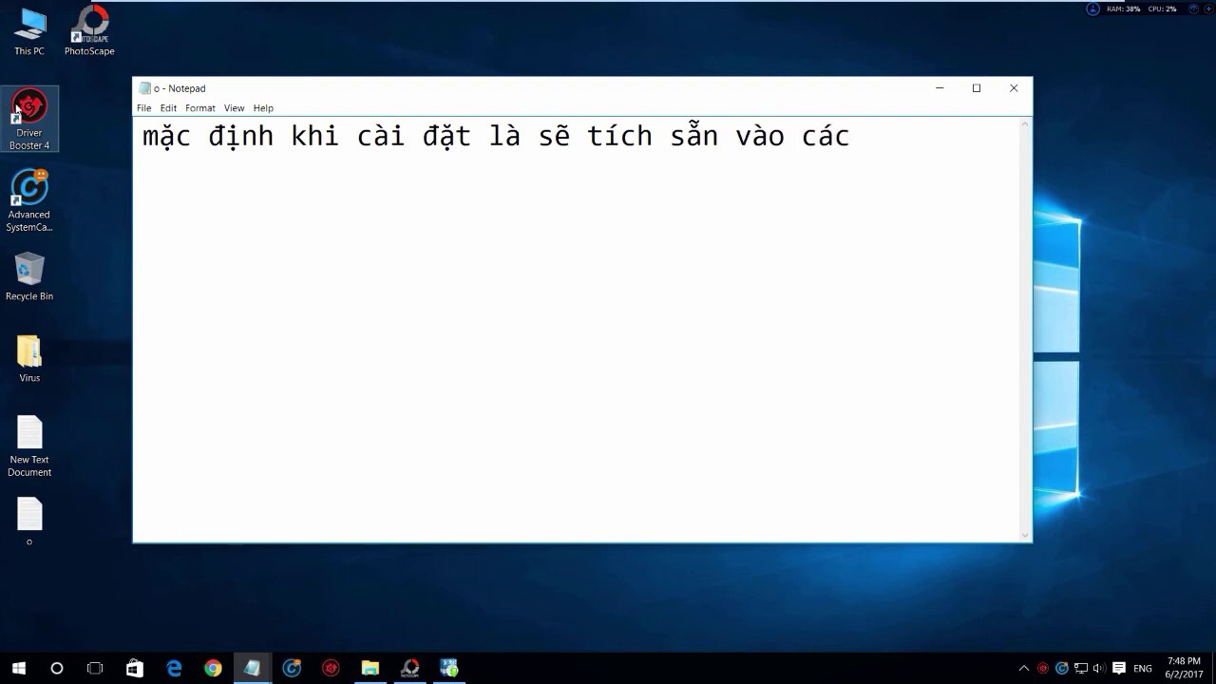
type(" ô cho phép cài t")
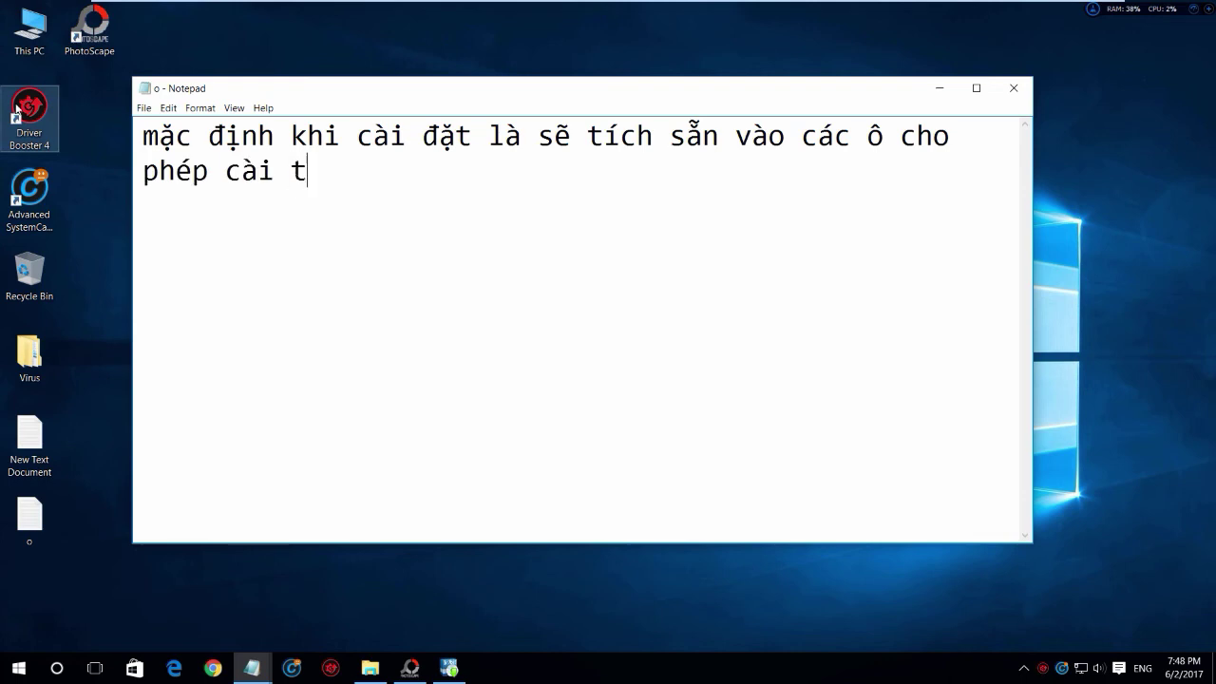
type("hêm phần mmef")
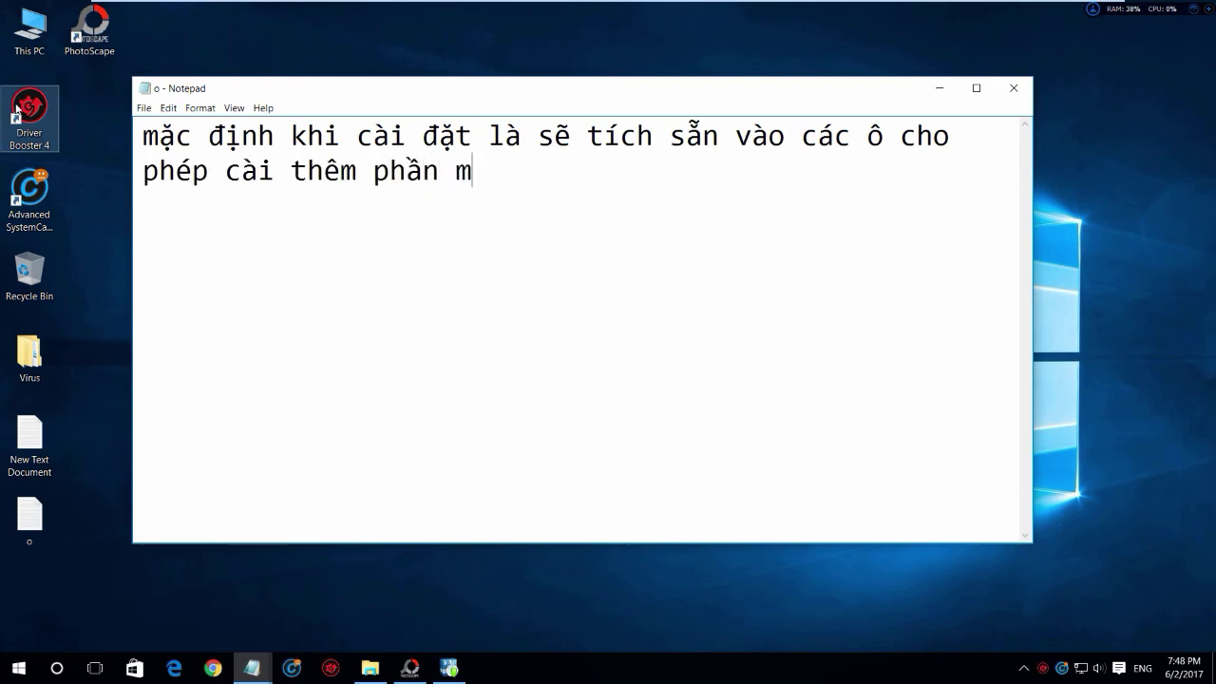
key("BackSpace")
key("BackSpace")
type("e")
key("BackSpace")
key("BackSpace")
type("eefm")
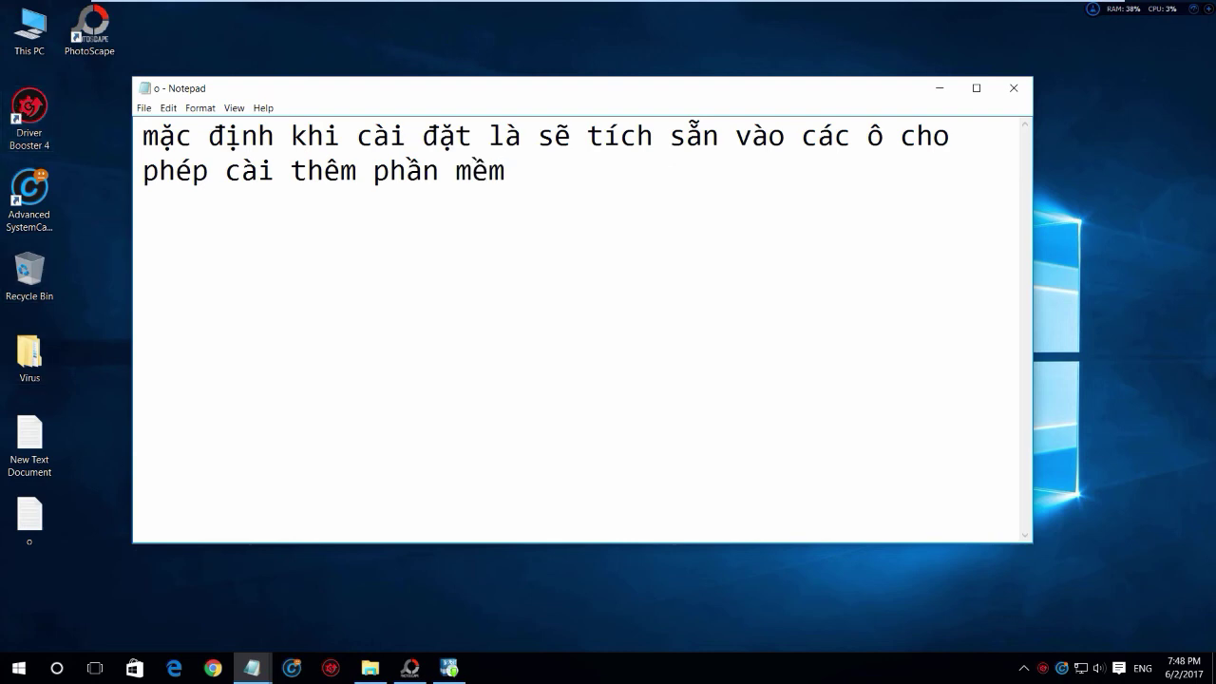
- Show the Advanced SystemCare installer's pre-ticked option, and extend the note o with ", chúng ta phải đọc kĩ và bỏ tích"
left_click(449, 668)
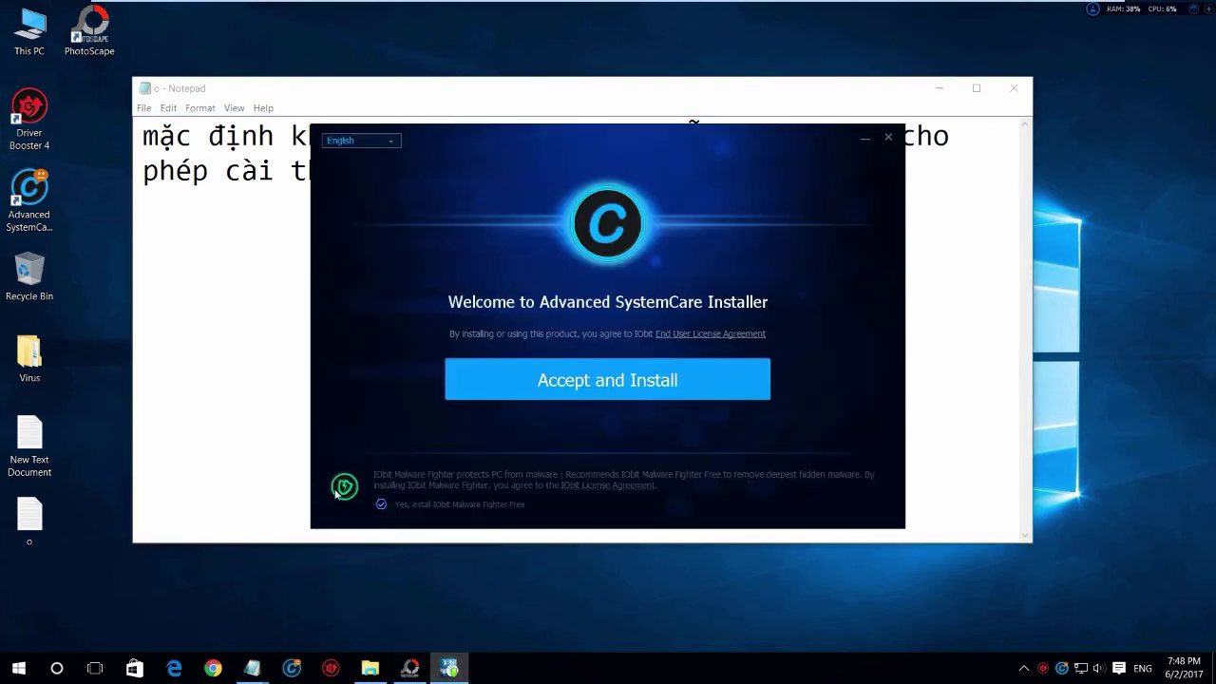
key("alt+Tab")
type("chúng ta")
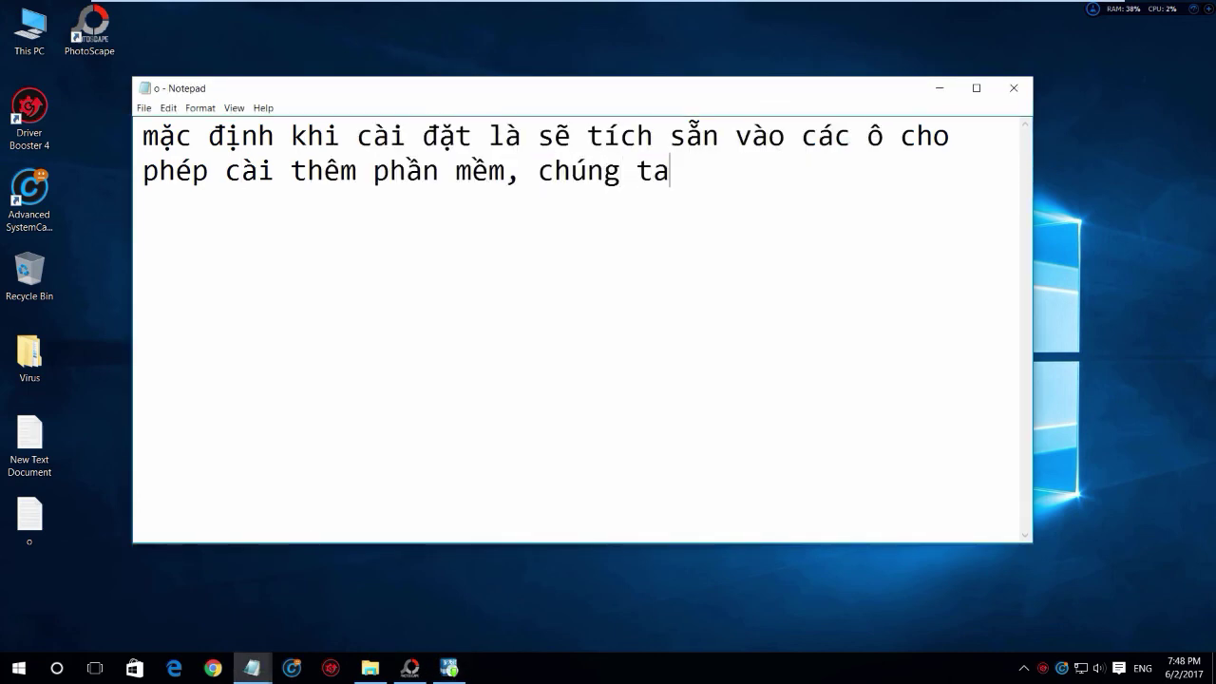
type(" phải")
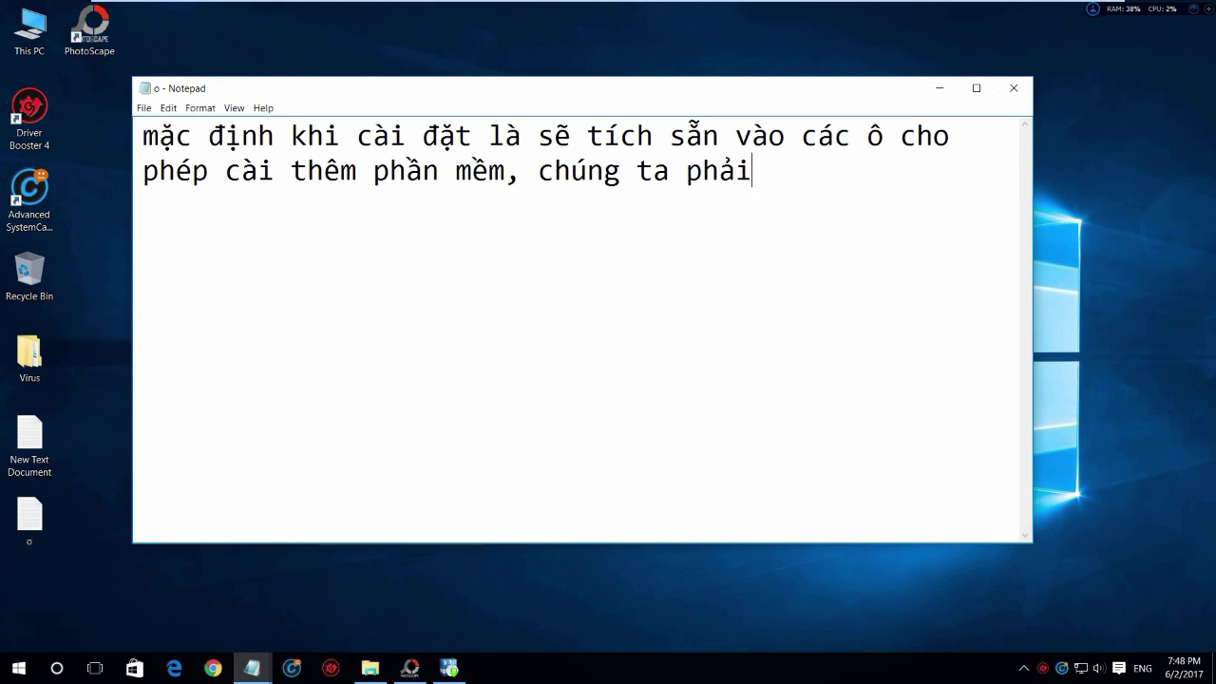
type(" đọc kĩ ")
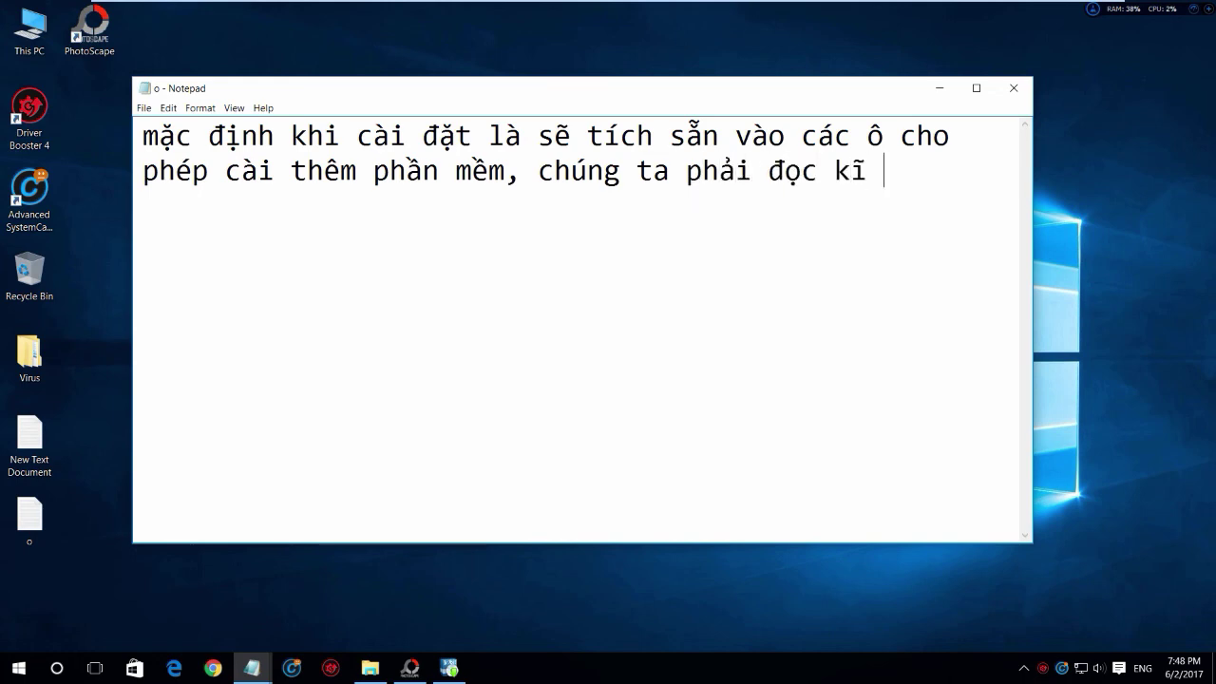
type("va bỏ tich")
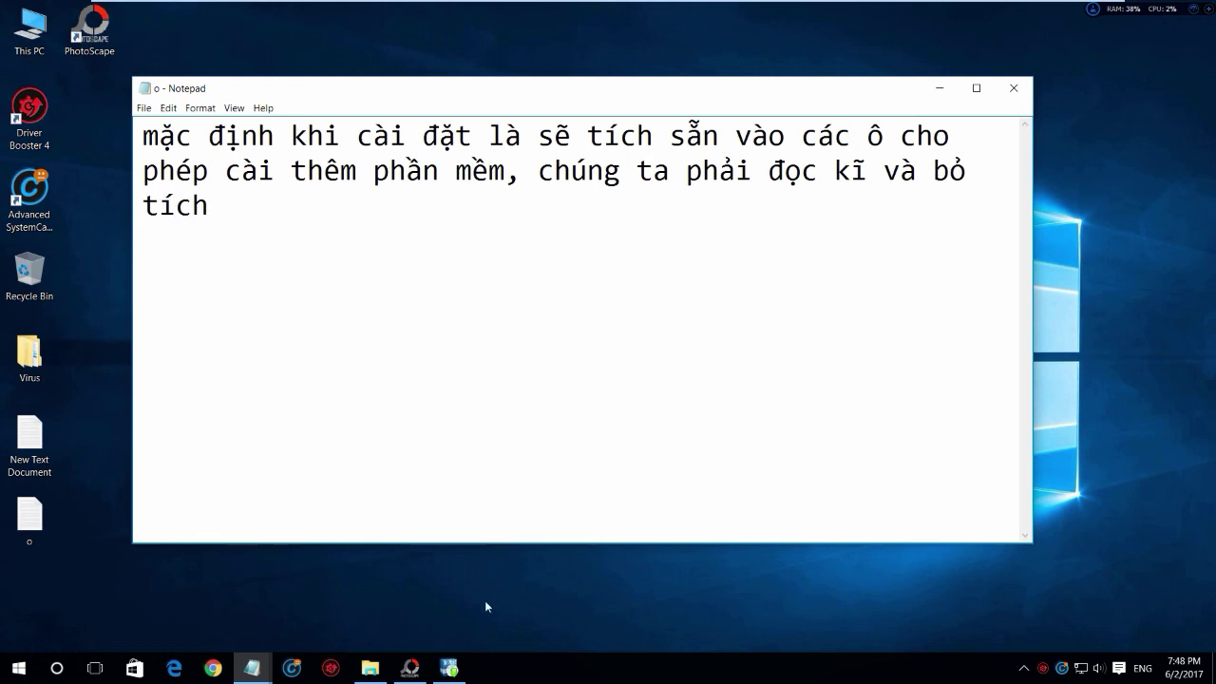
- Decline IObit Malware Fighter Free in the Advanced SystemCare installer, start the installation, and minimize the note o
left_click(448, 668)
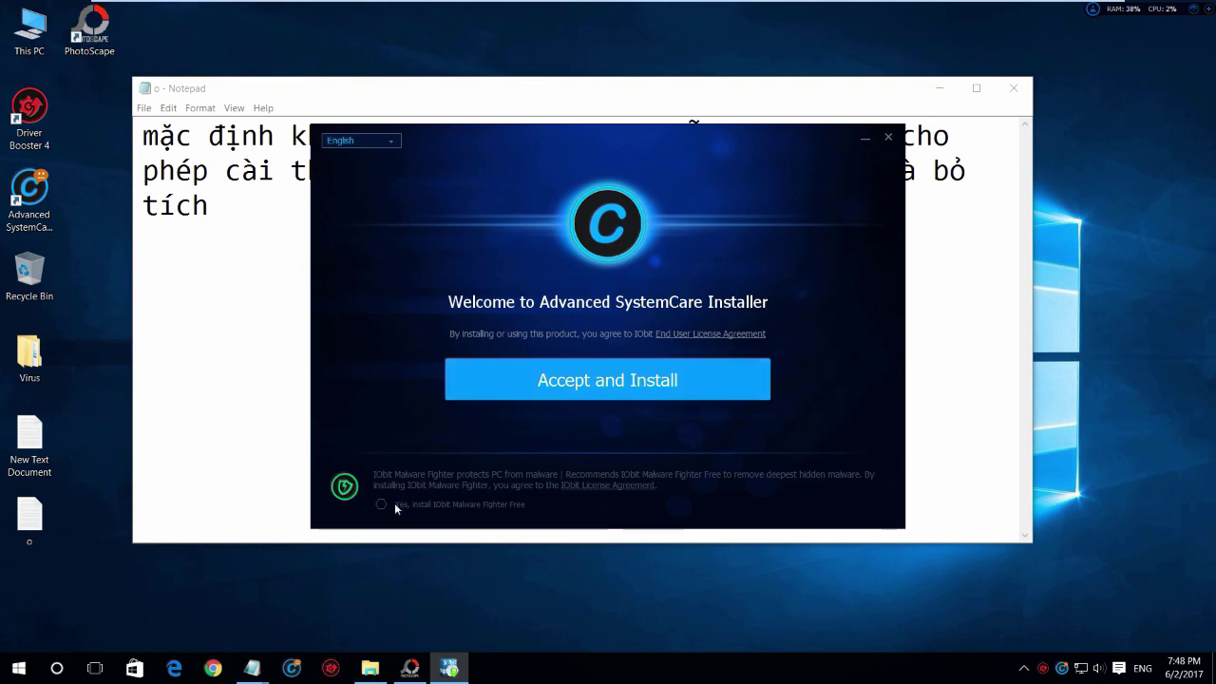
left_click(568, 371)
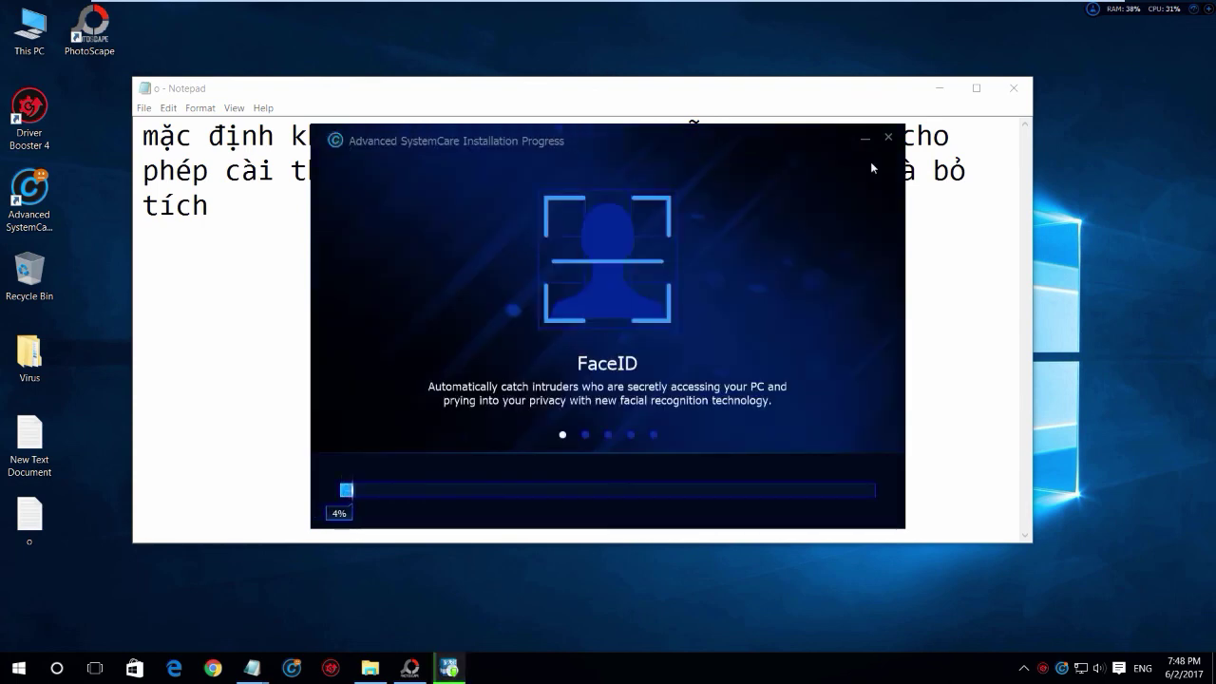
key("alt+Tab")
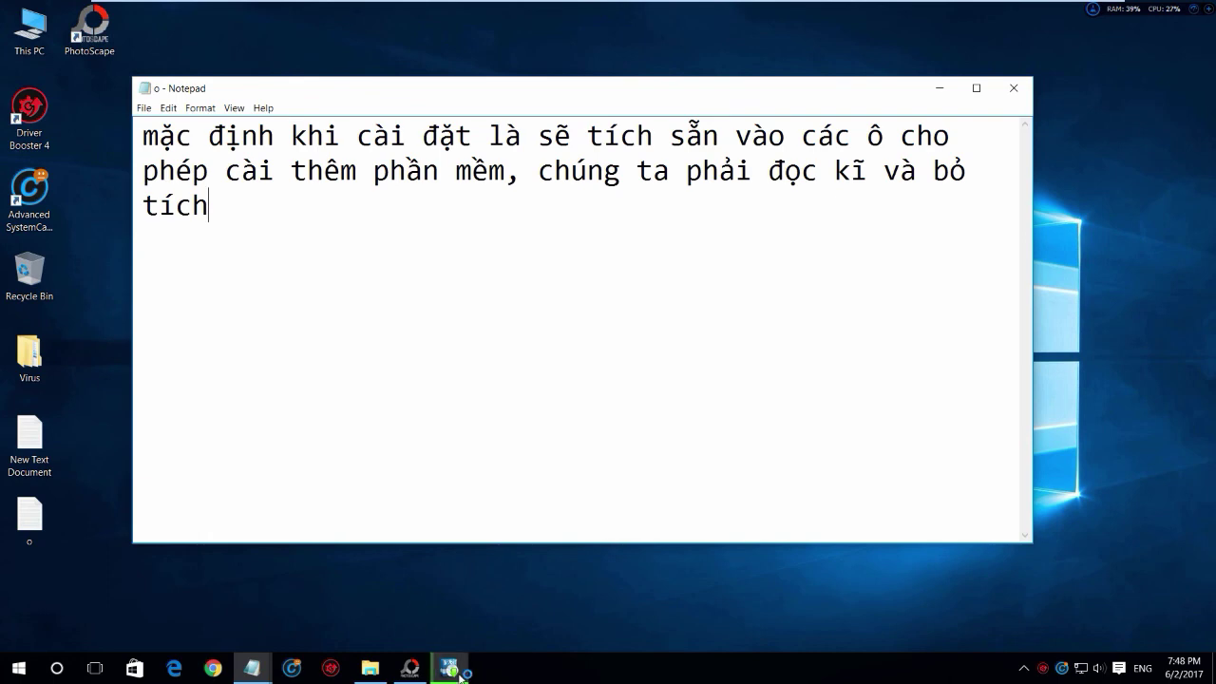
key("alt+Tab")
key("alt+Tab")
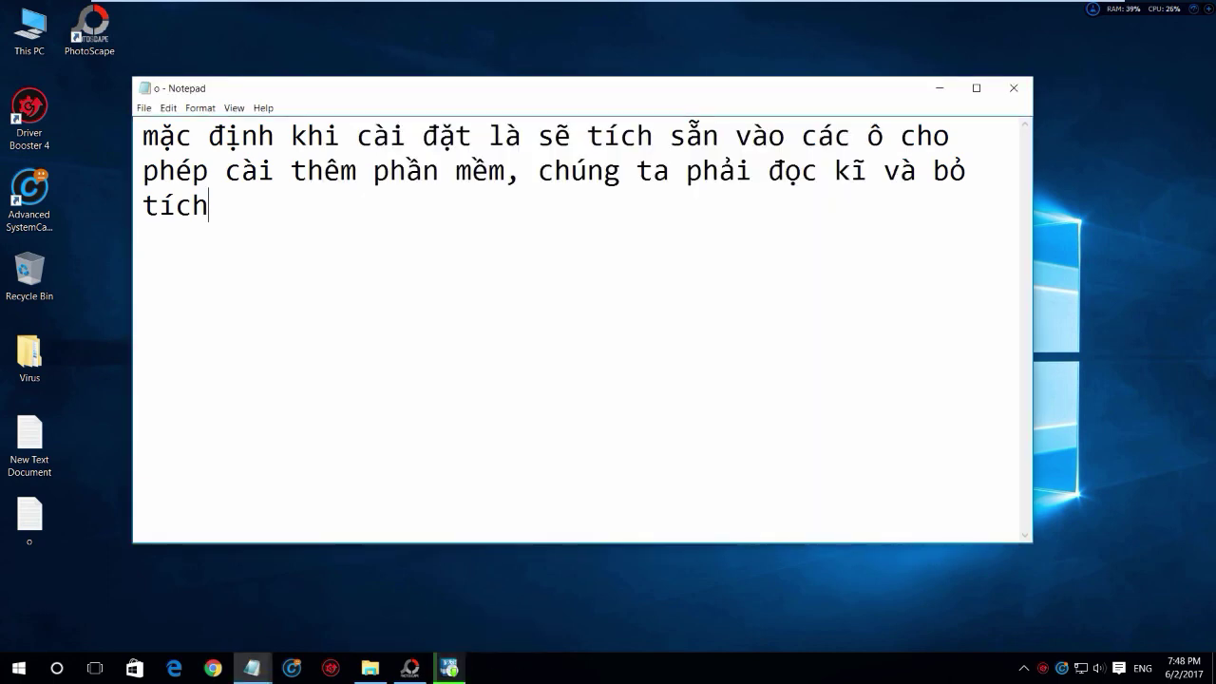
left_click(939, 88)
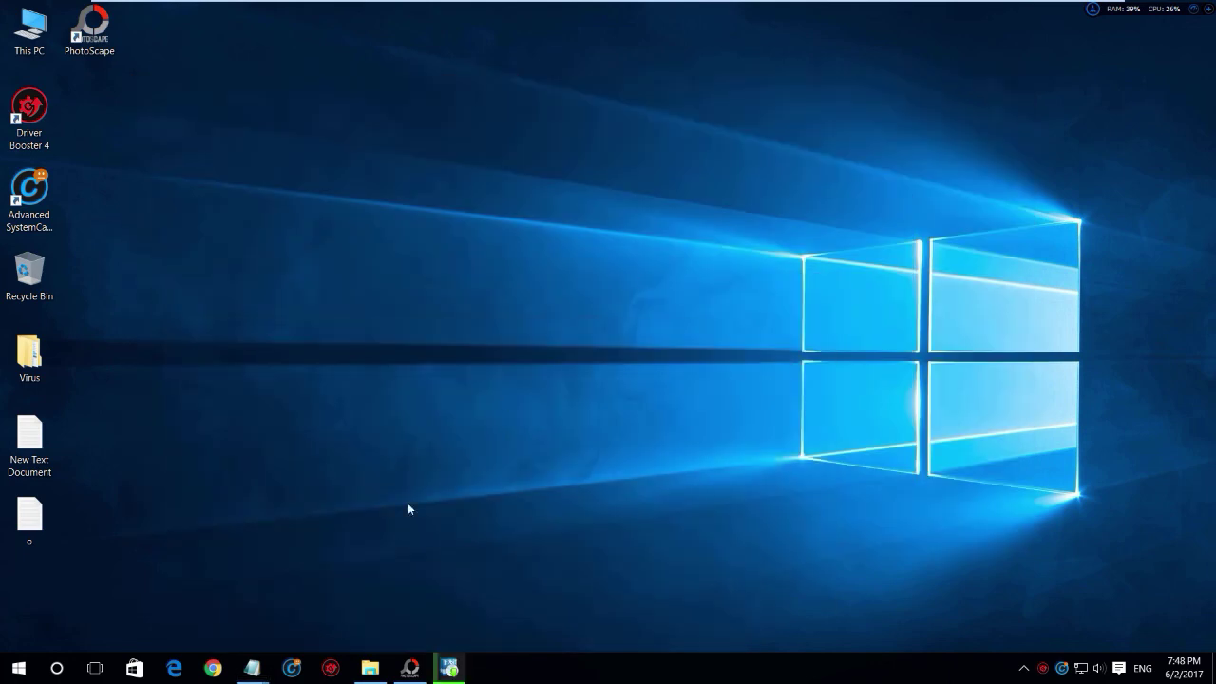
- Add the line "- nên update win và phần mềm antivirus định kì" at the end of the New Text Document note
mouse_move(252, 669)
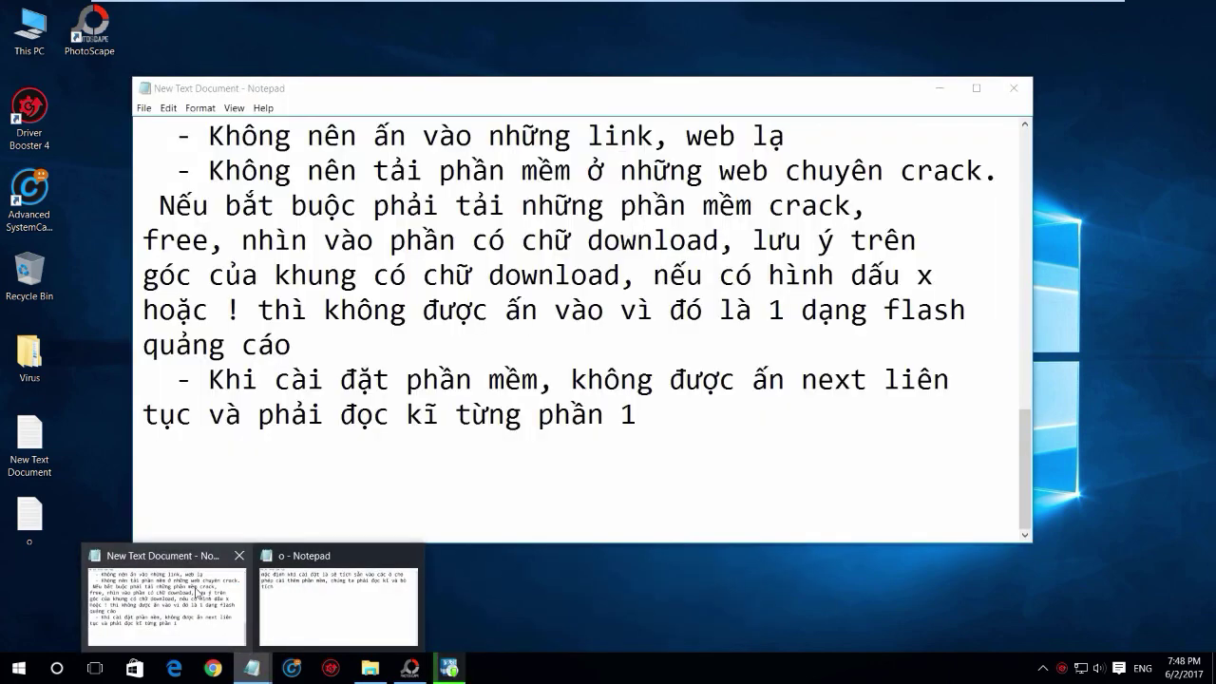
left_click(166, 604)
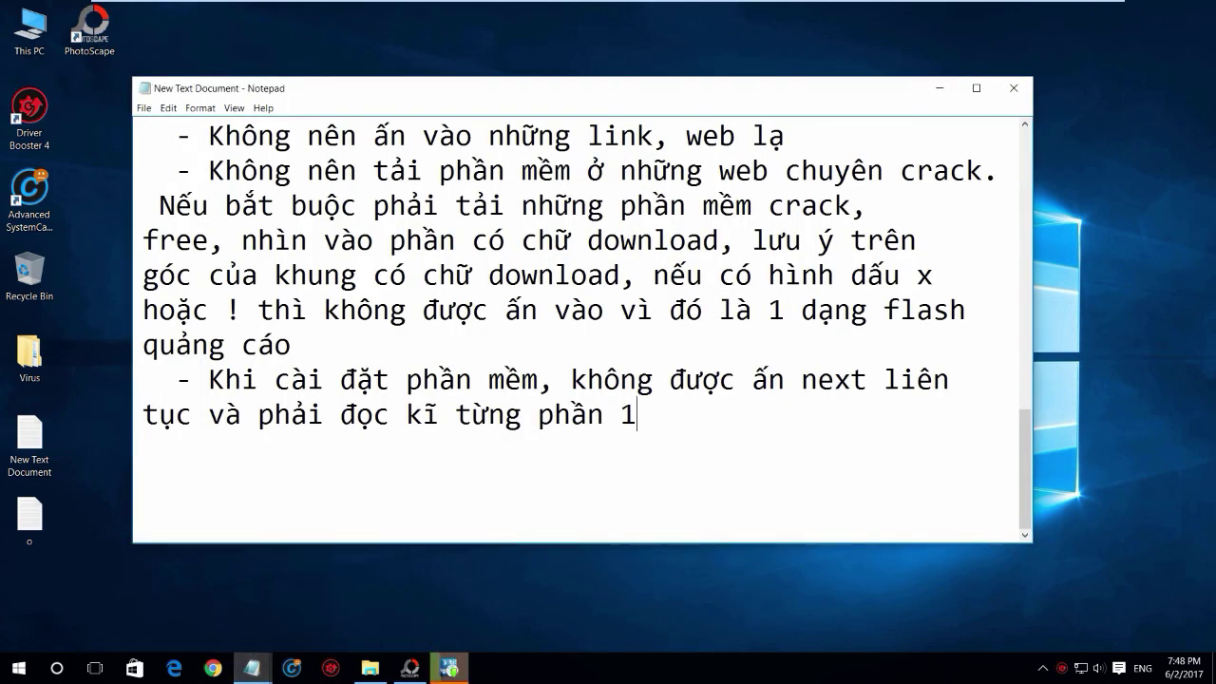
key("Return")
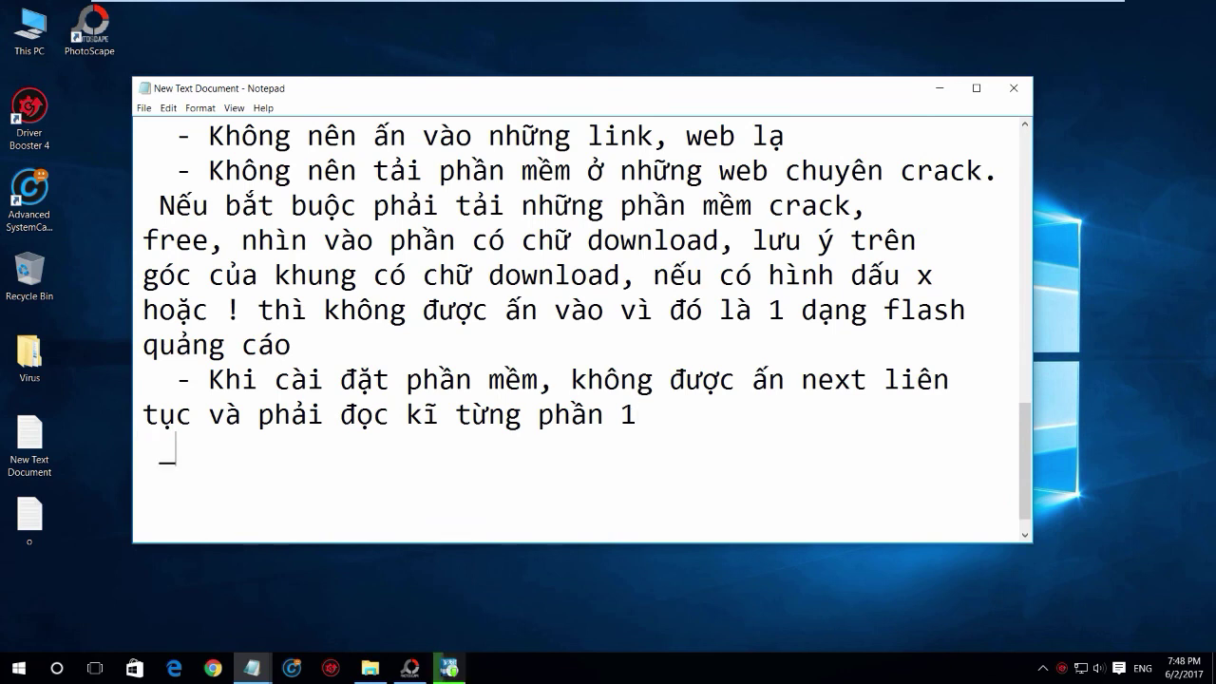
type("- nên update win và phân")
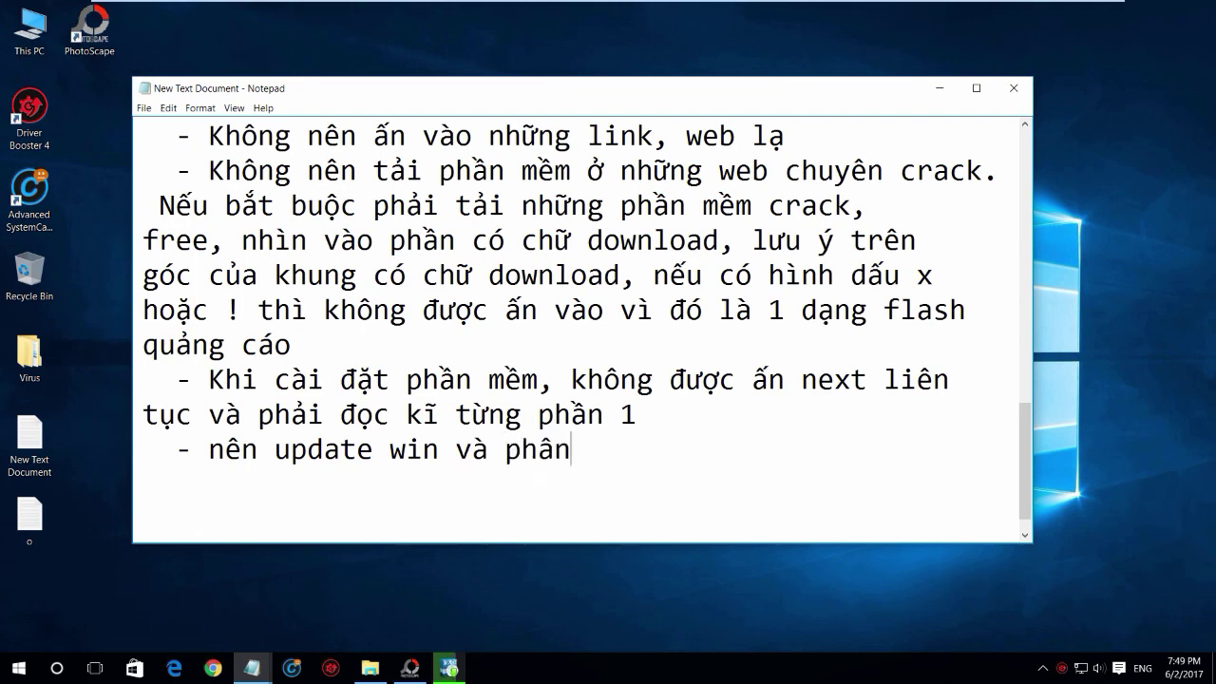
key("BackSpace")
key("BackSpace")
type("ần mềm an")
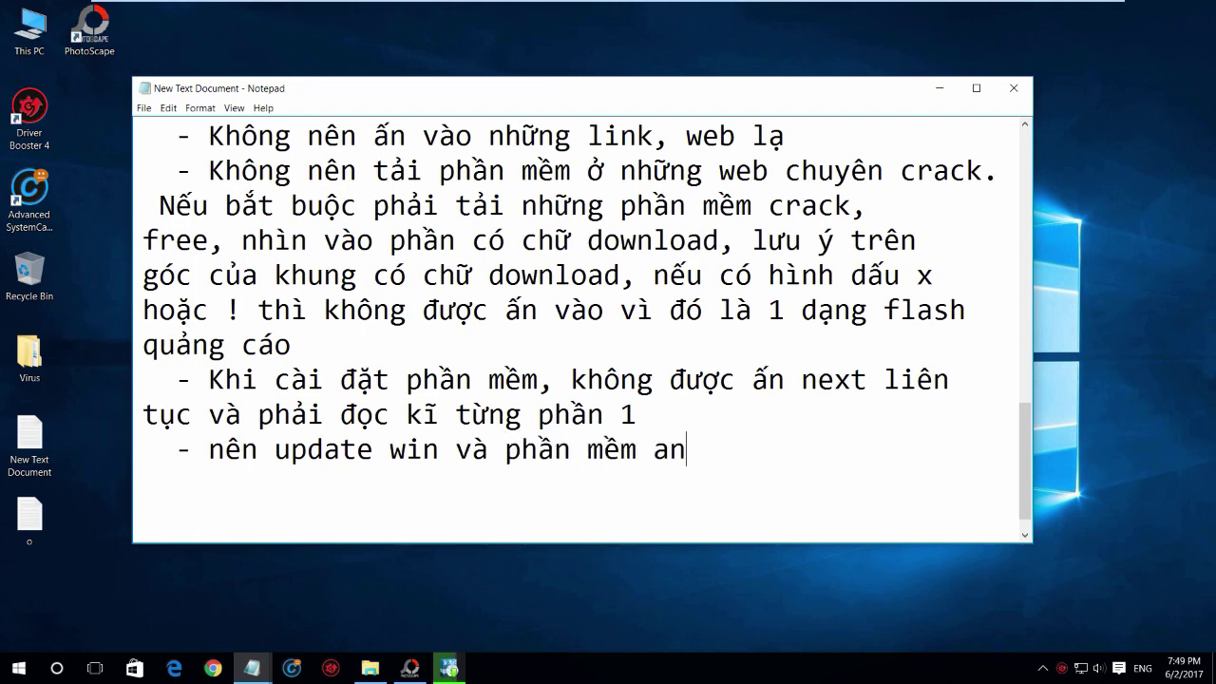
type("tivirus đin")
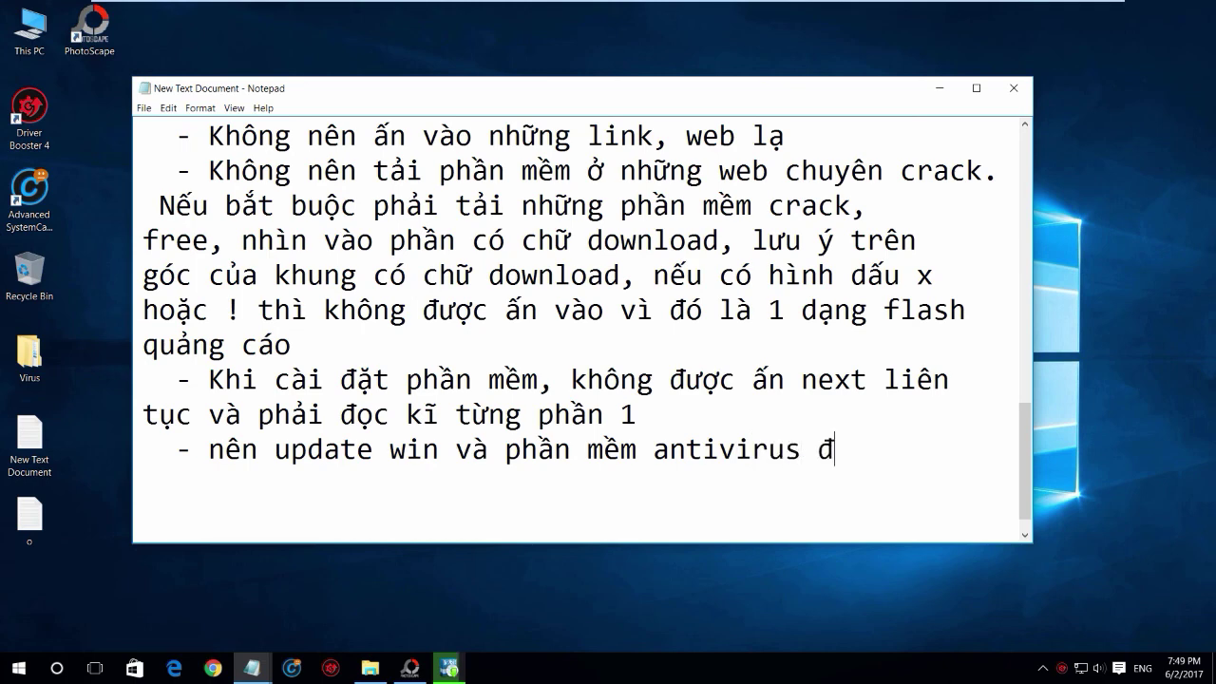
type("hj ki")
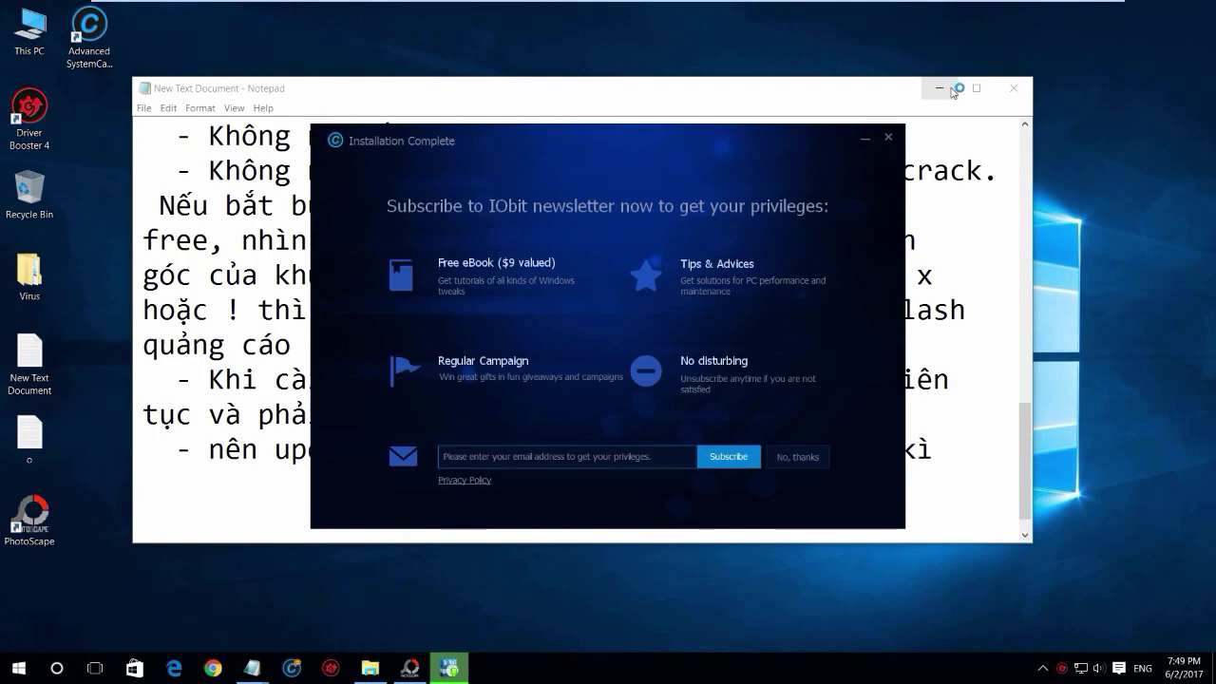
- Close the installer's newsletter offer and the iobit.com page and What's new window that it opens
left_click(888, 137)
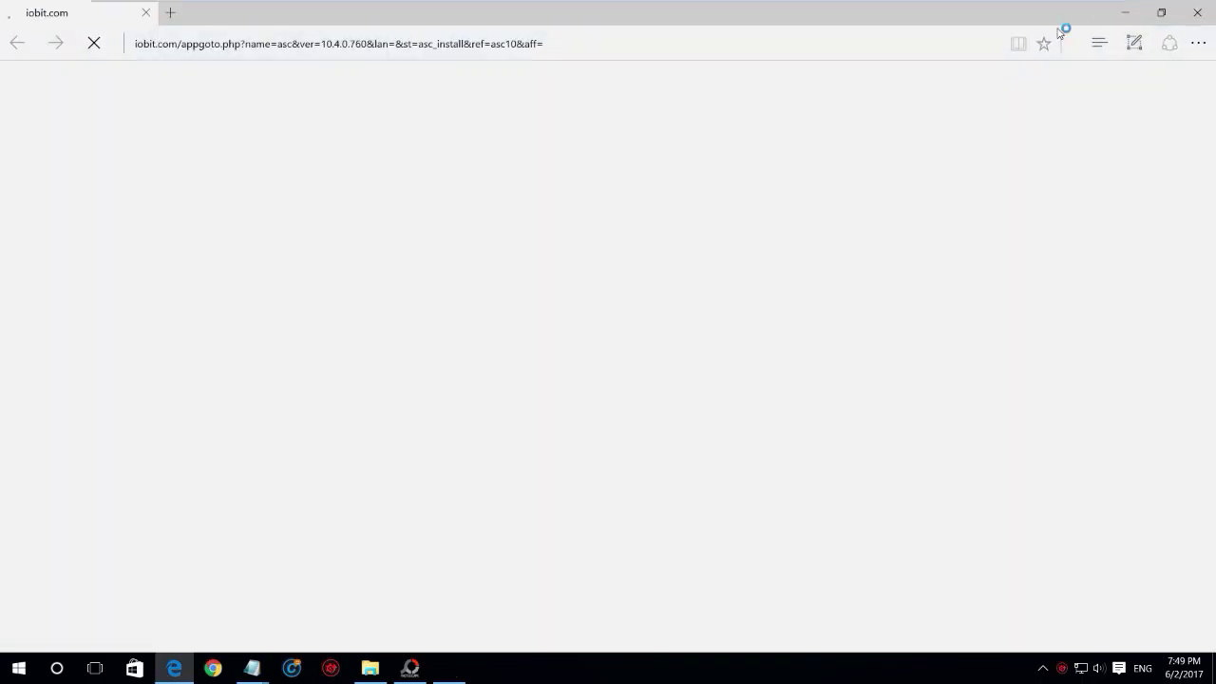
left_click(1198, 12)
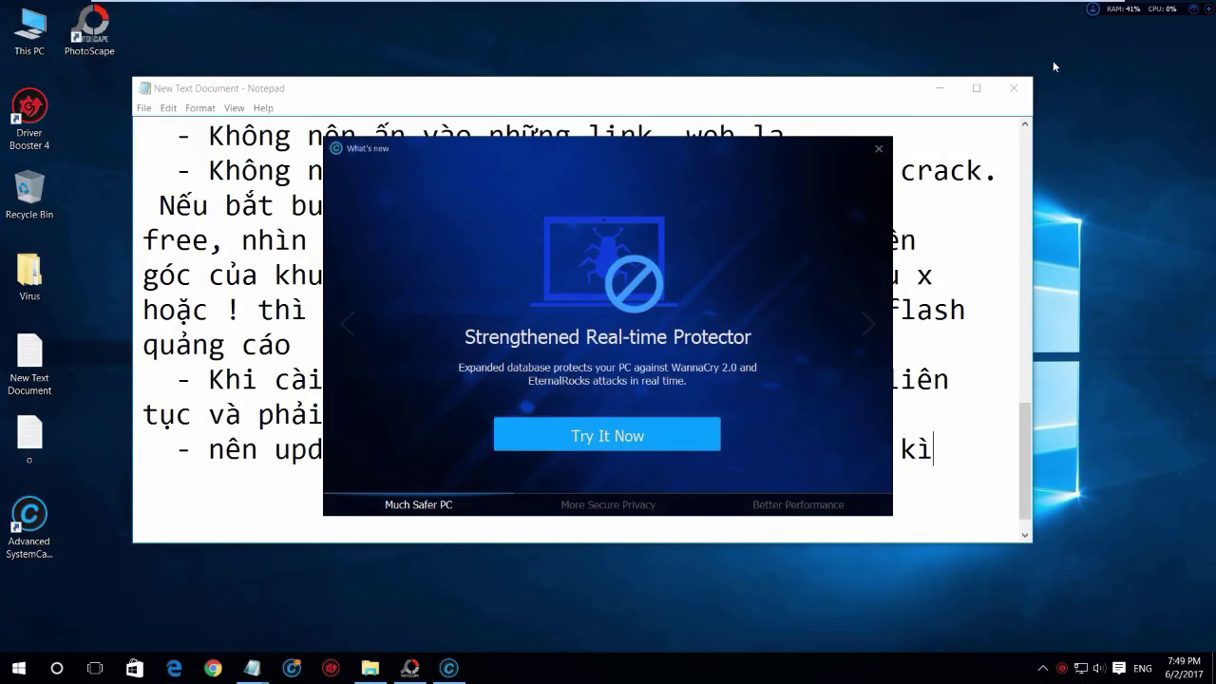
left_click(876, 146)
- Close the New Text Document note without saving its changes, and close the Advanced SystemCare window
left_click(1014, 89)
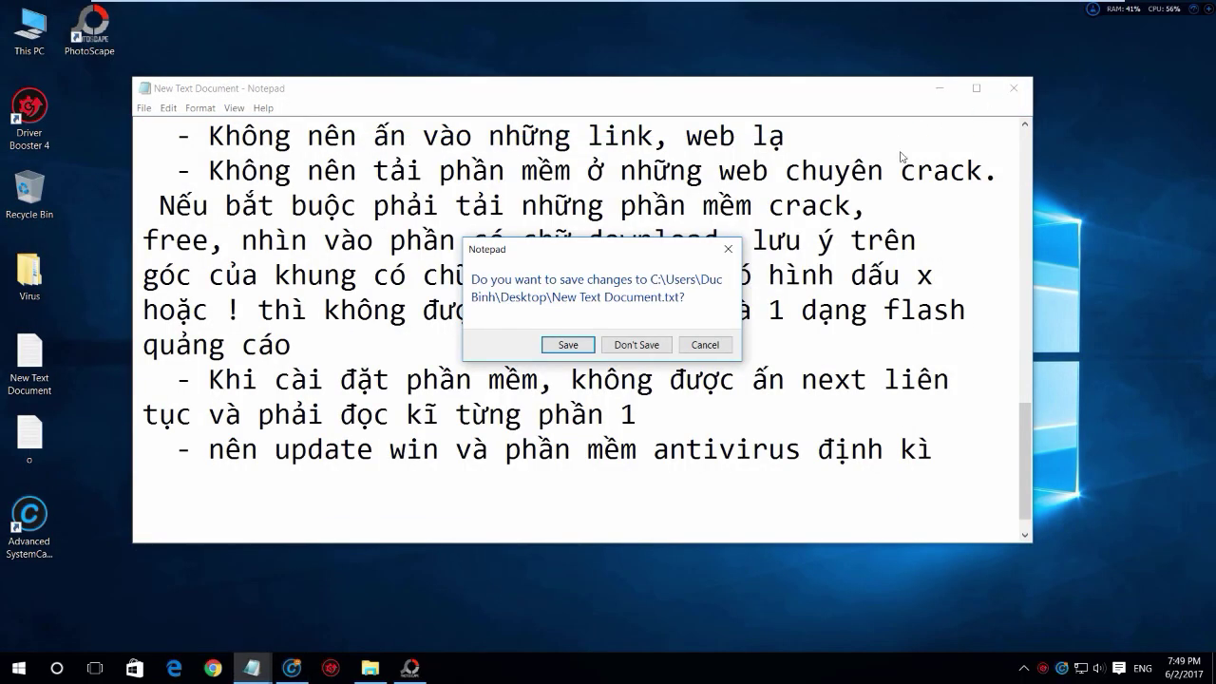
left_click(624, 347)
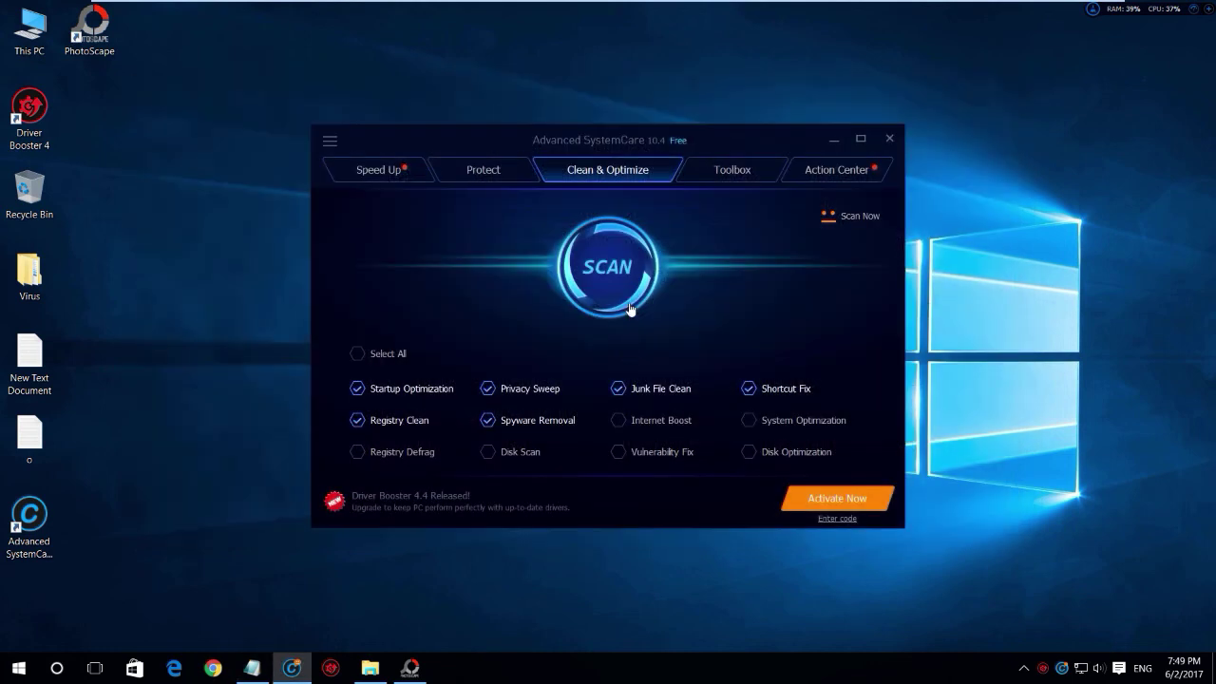
left_click(890, 138)
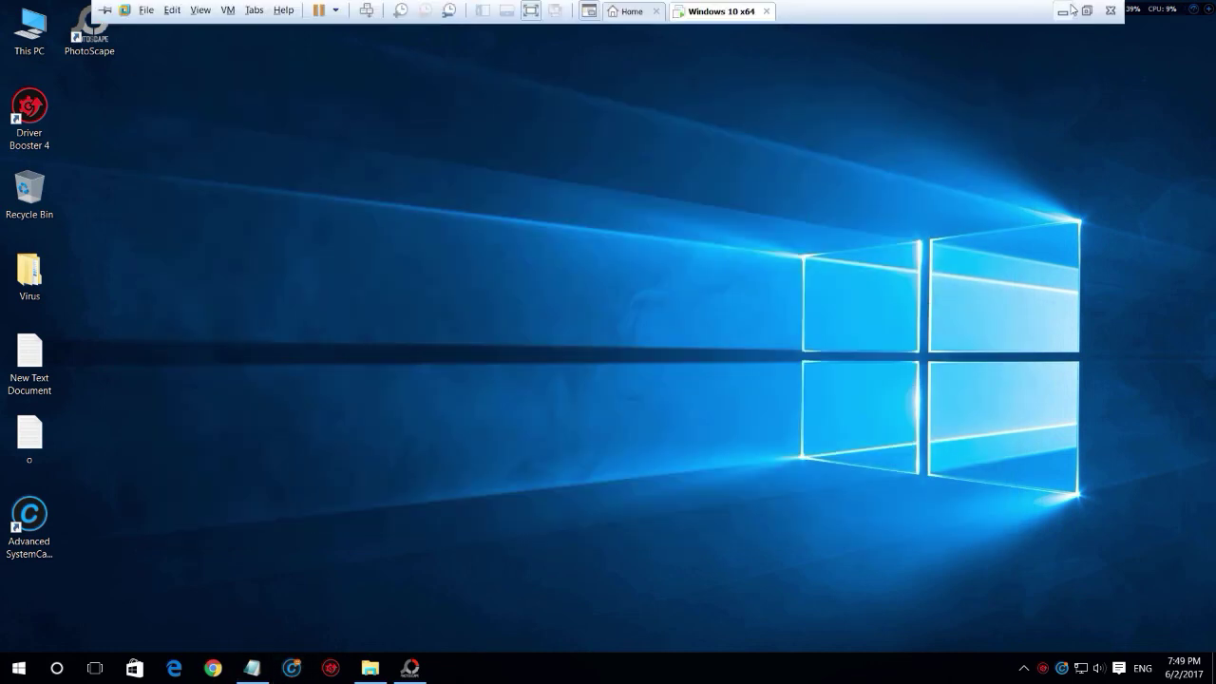
- Minimize the Windows 10 x64 virtual machine window
left_click(1071, 9)
key("alt+z")
key("alt+F9")
left_click(586, 237)
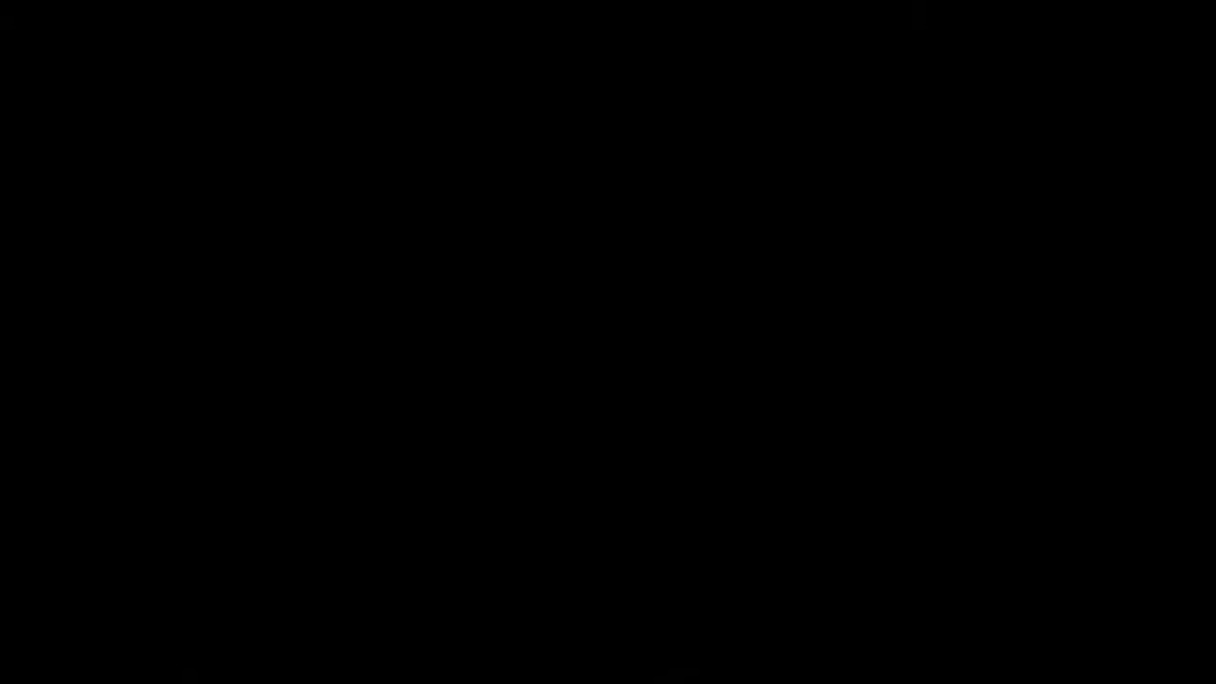